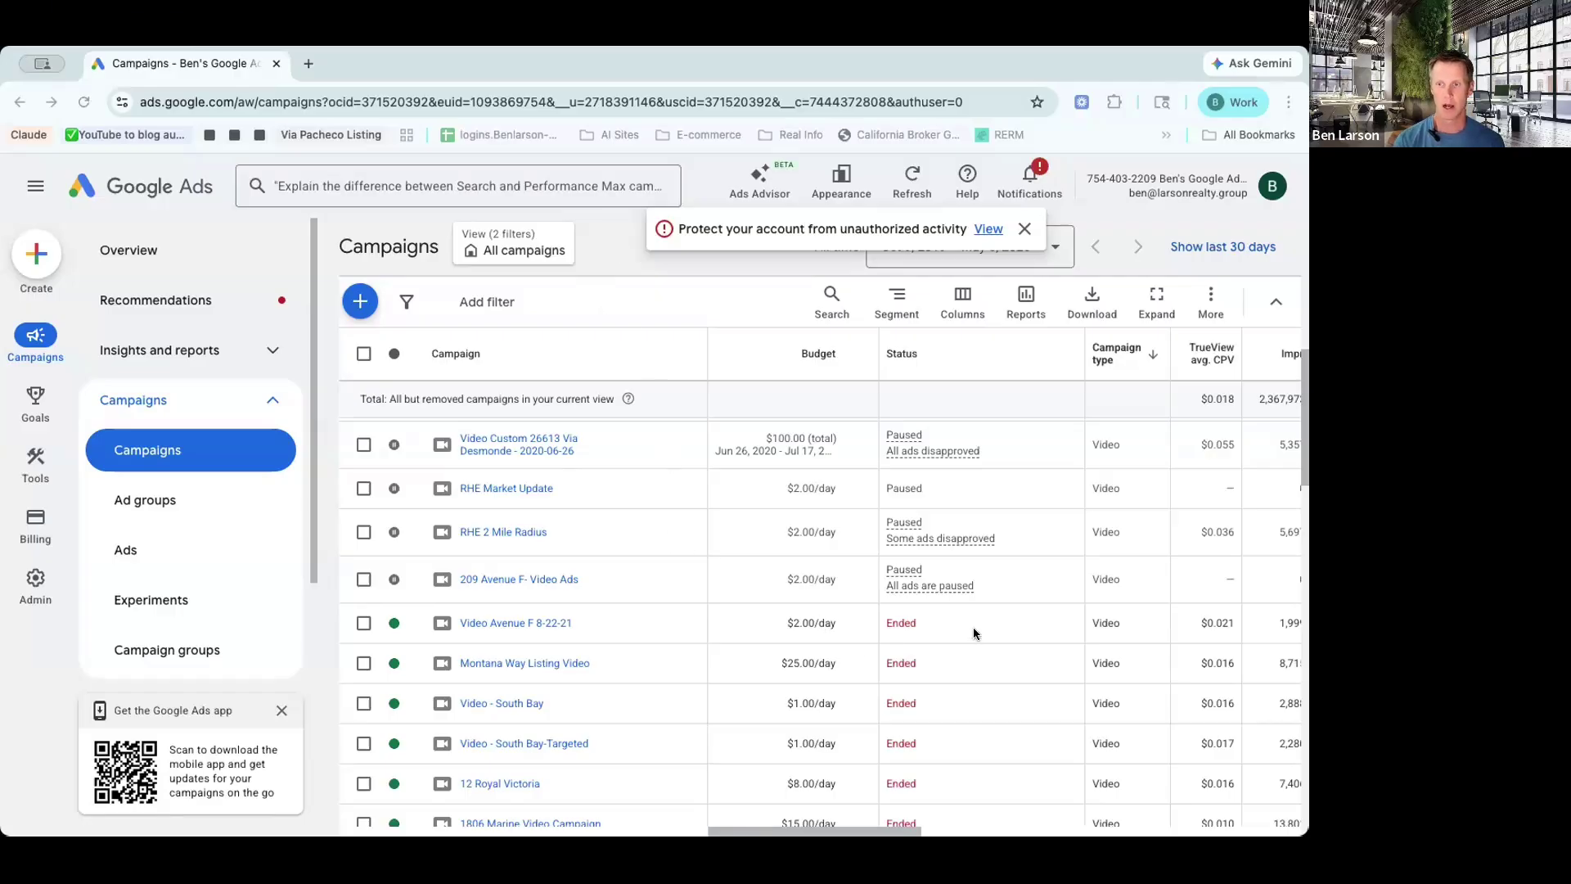
Step: Start a new campaign without objective guidance
scroll(974, 633, right, 3)
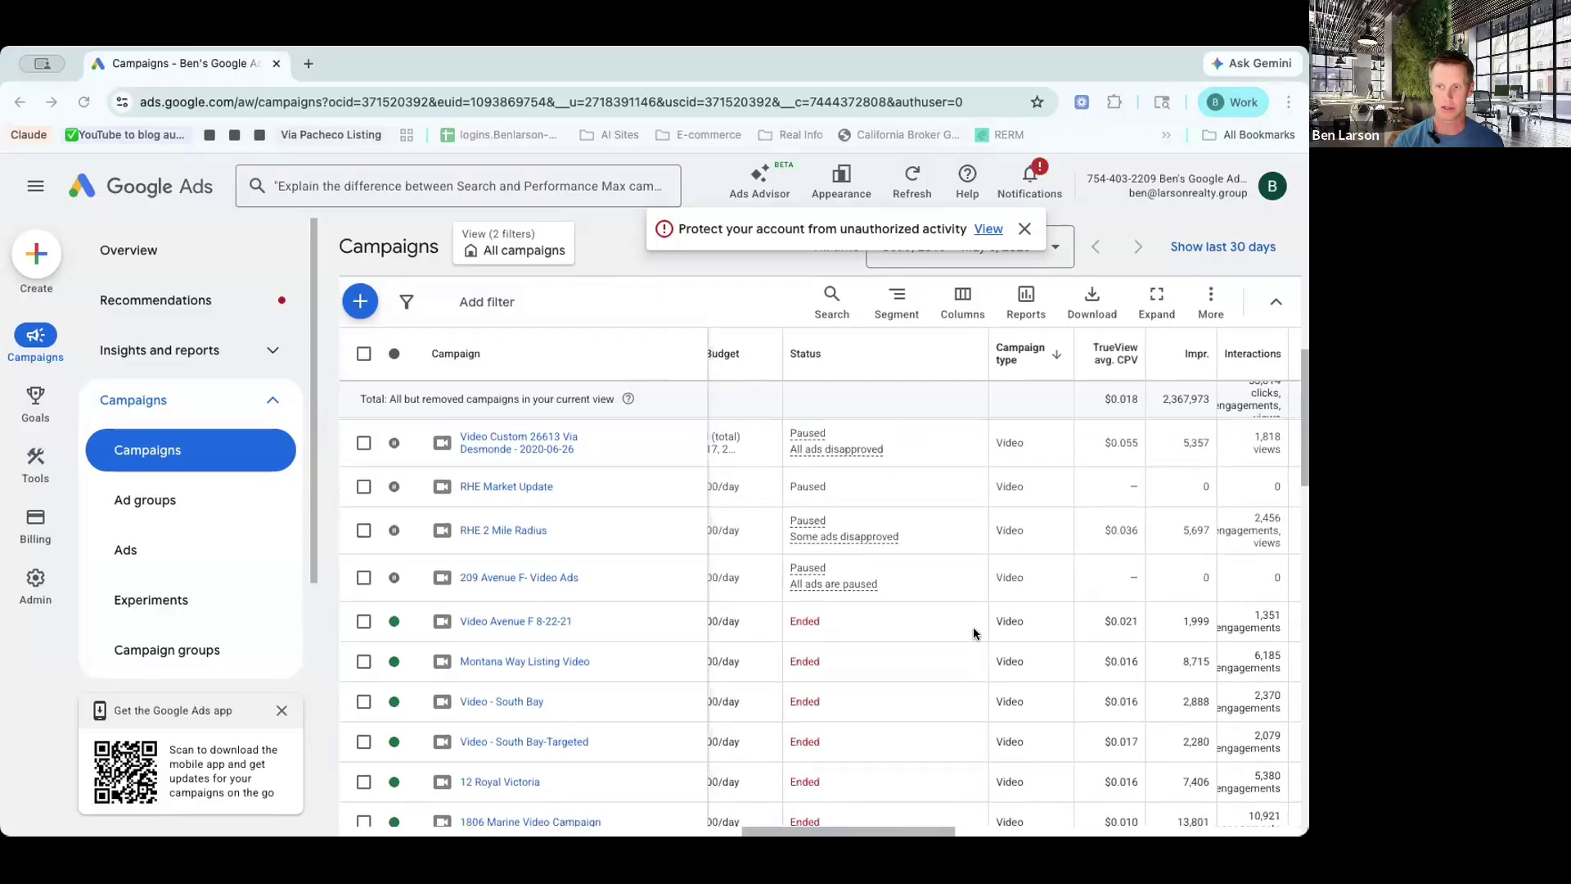
scroll(974, 632, down, 1)
scroll(974, 633, right, 1)
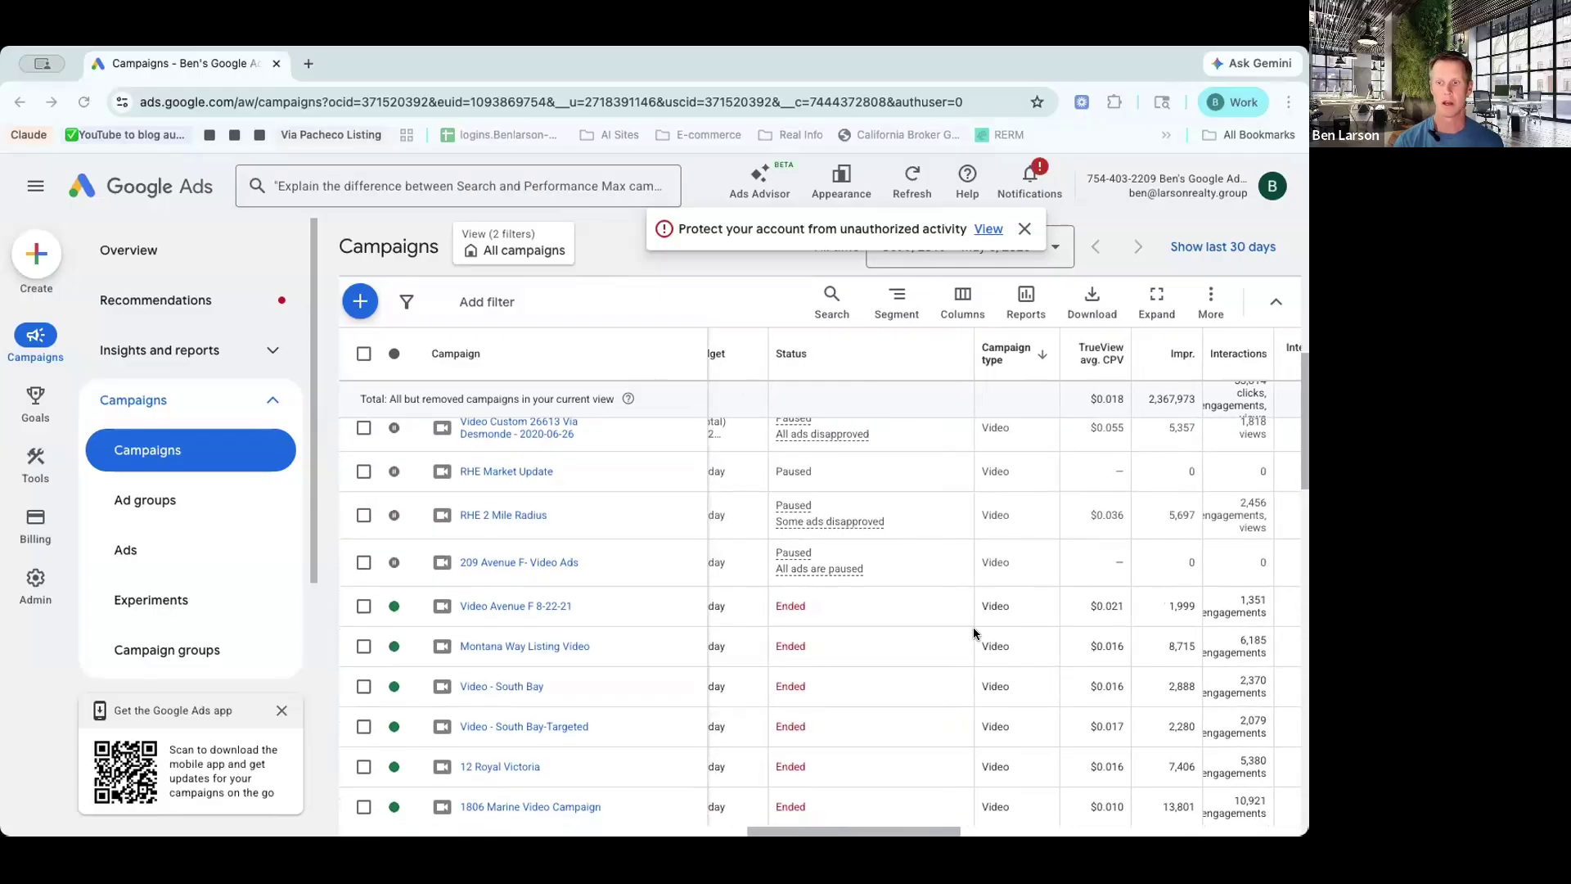
scroll(974, 633, down, 4)
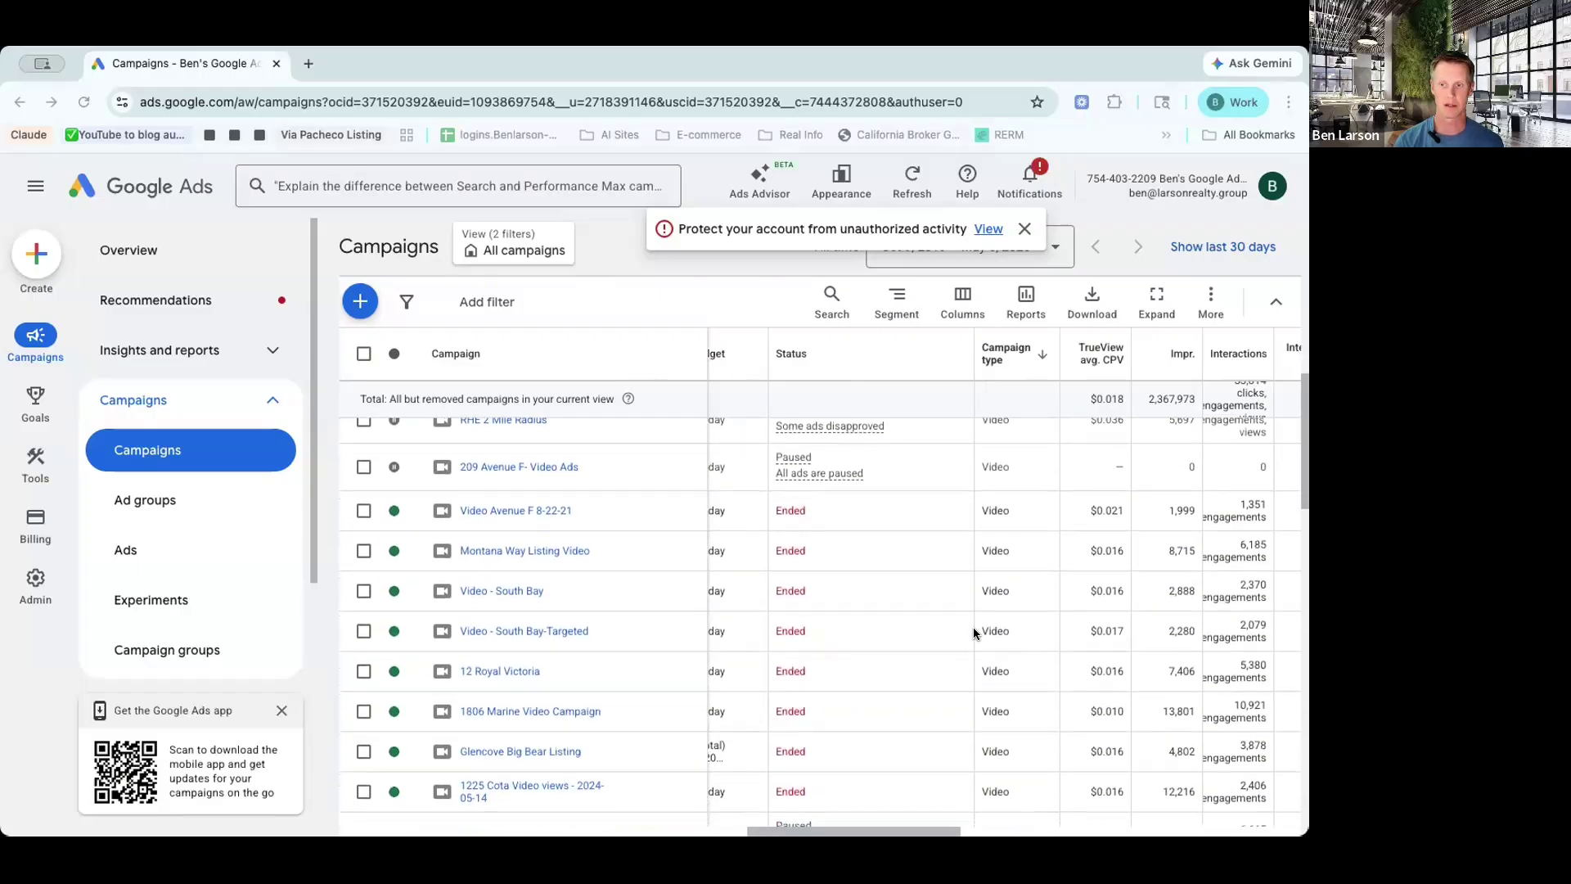
scroll(974, 633, up, 2)
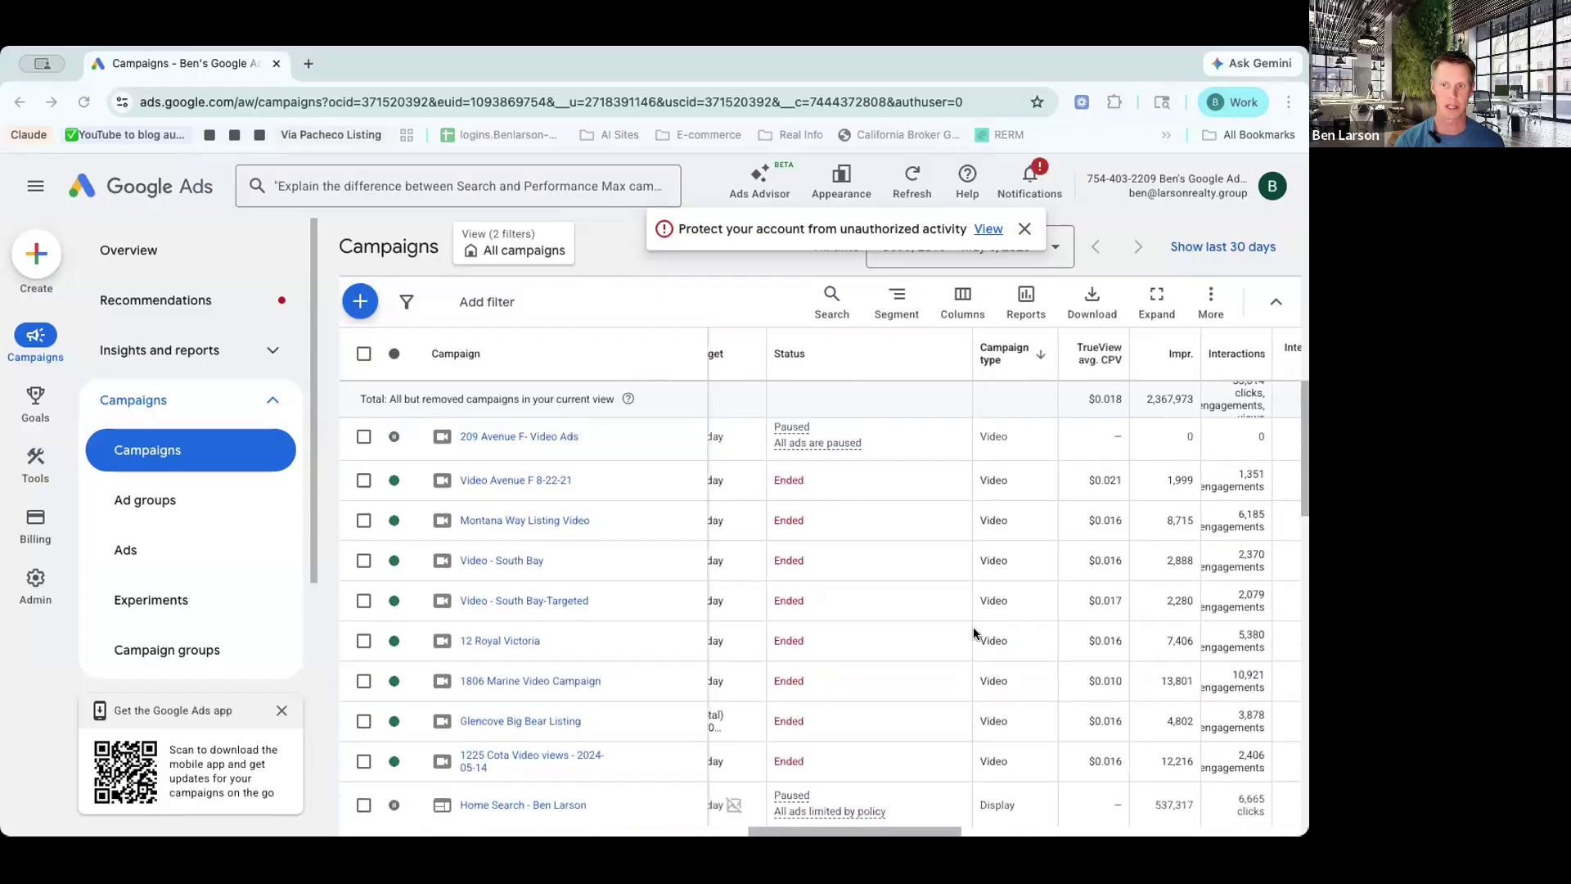
scroll(1062, 678, left, 1)
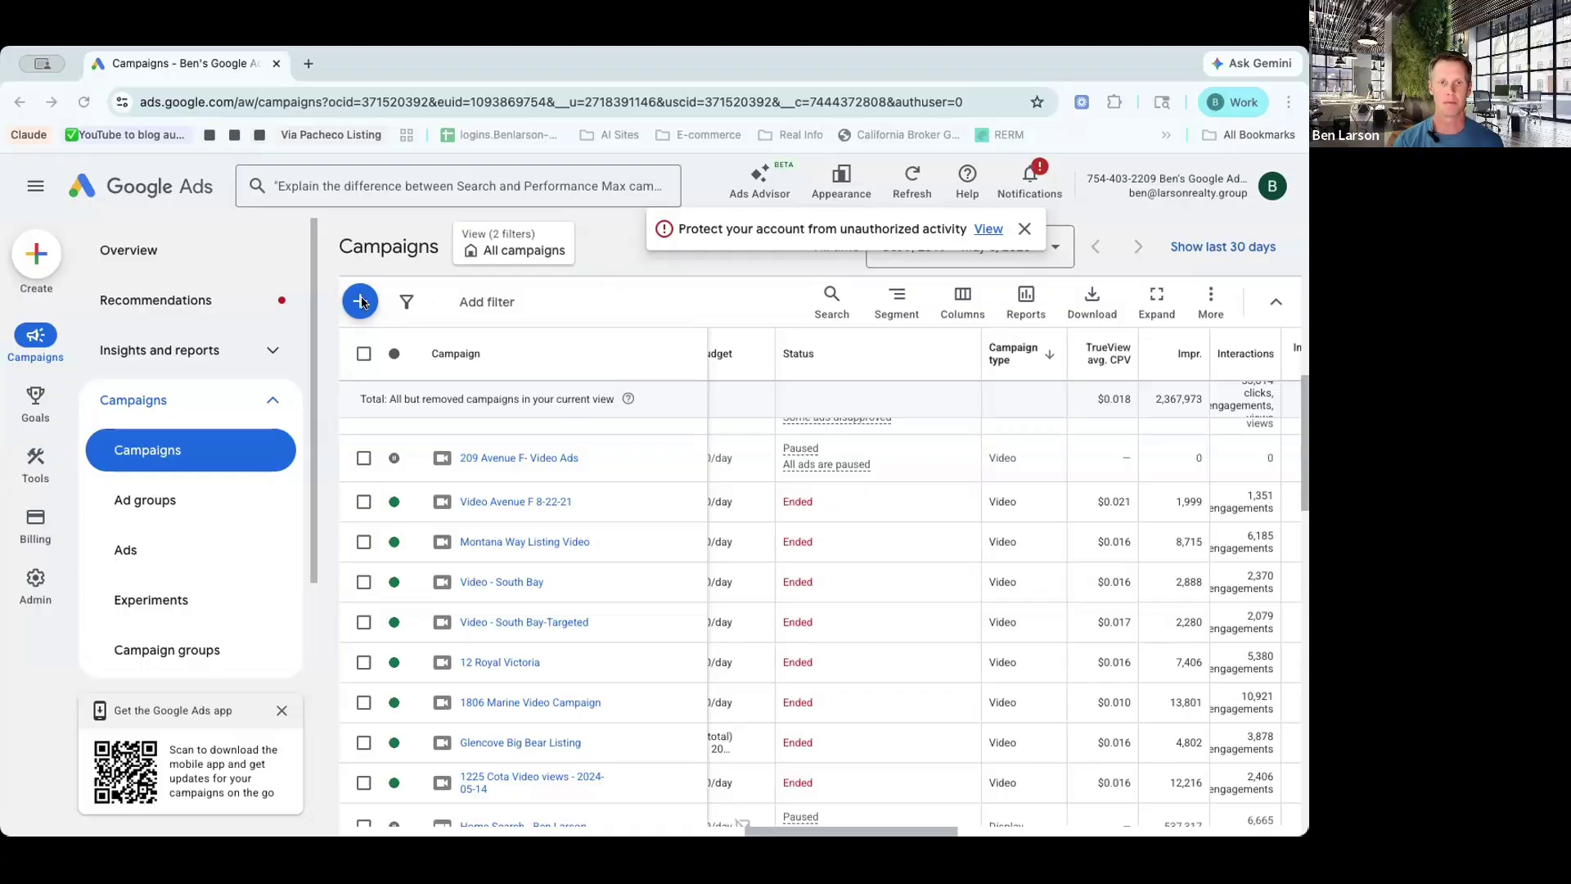
click(361, 302)
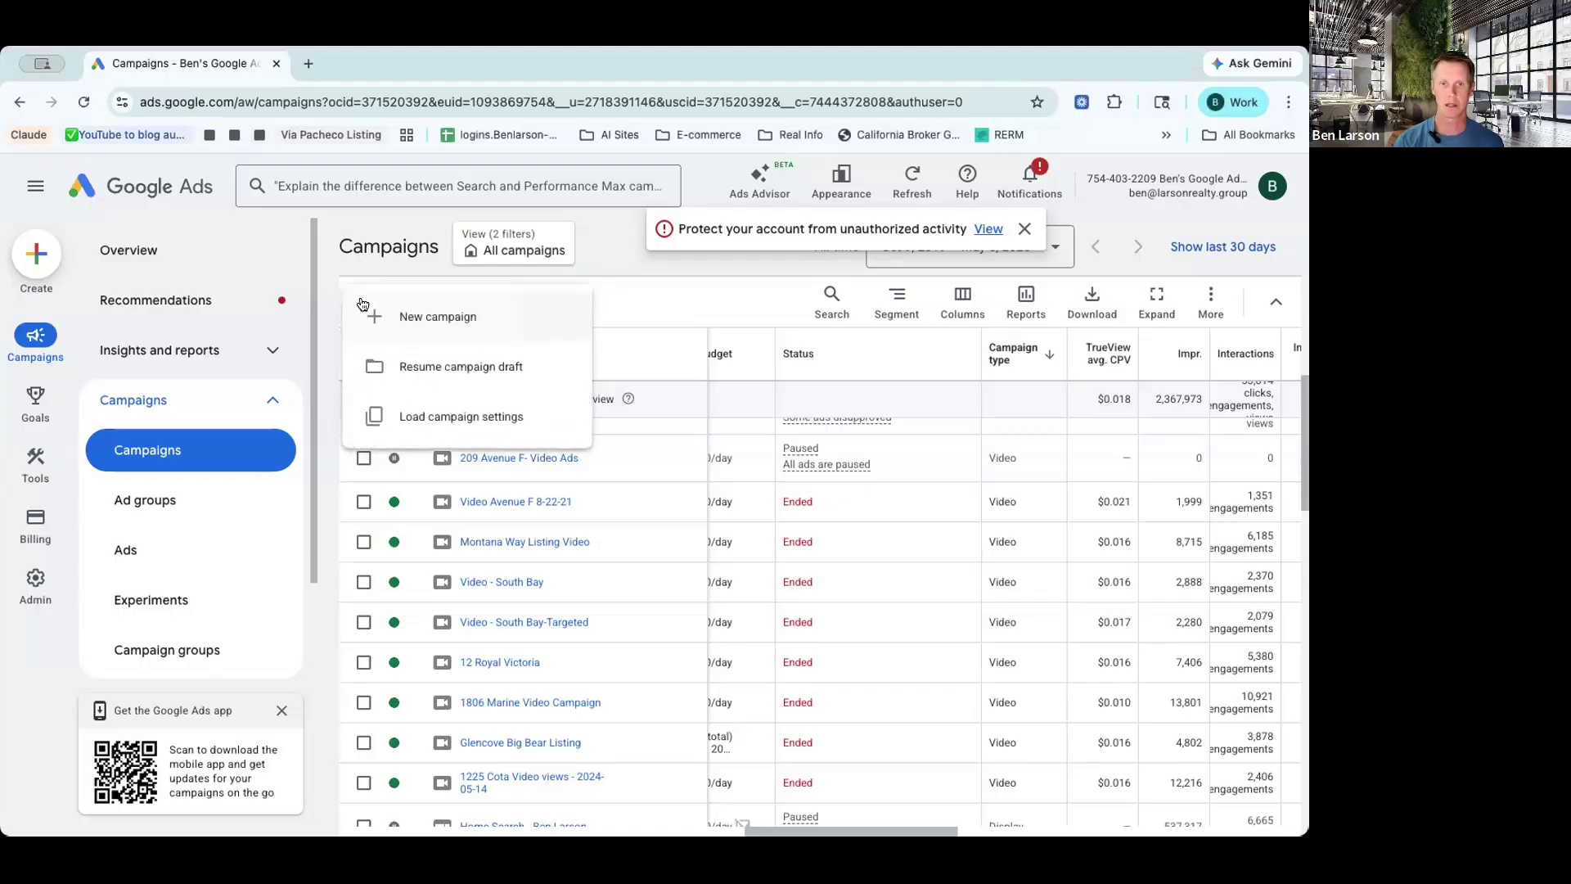
click(416, 313)
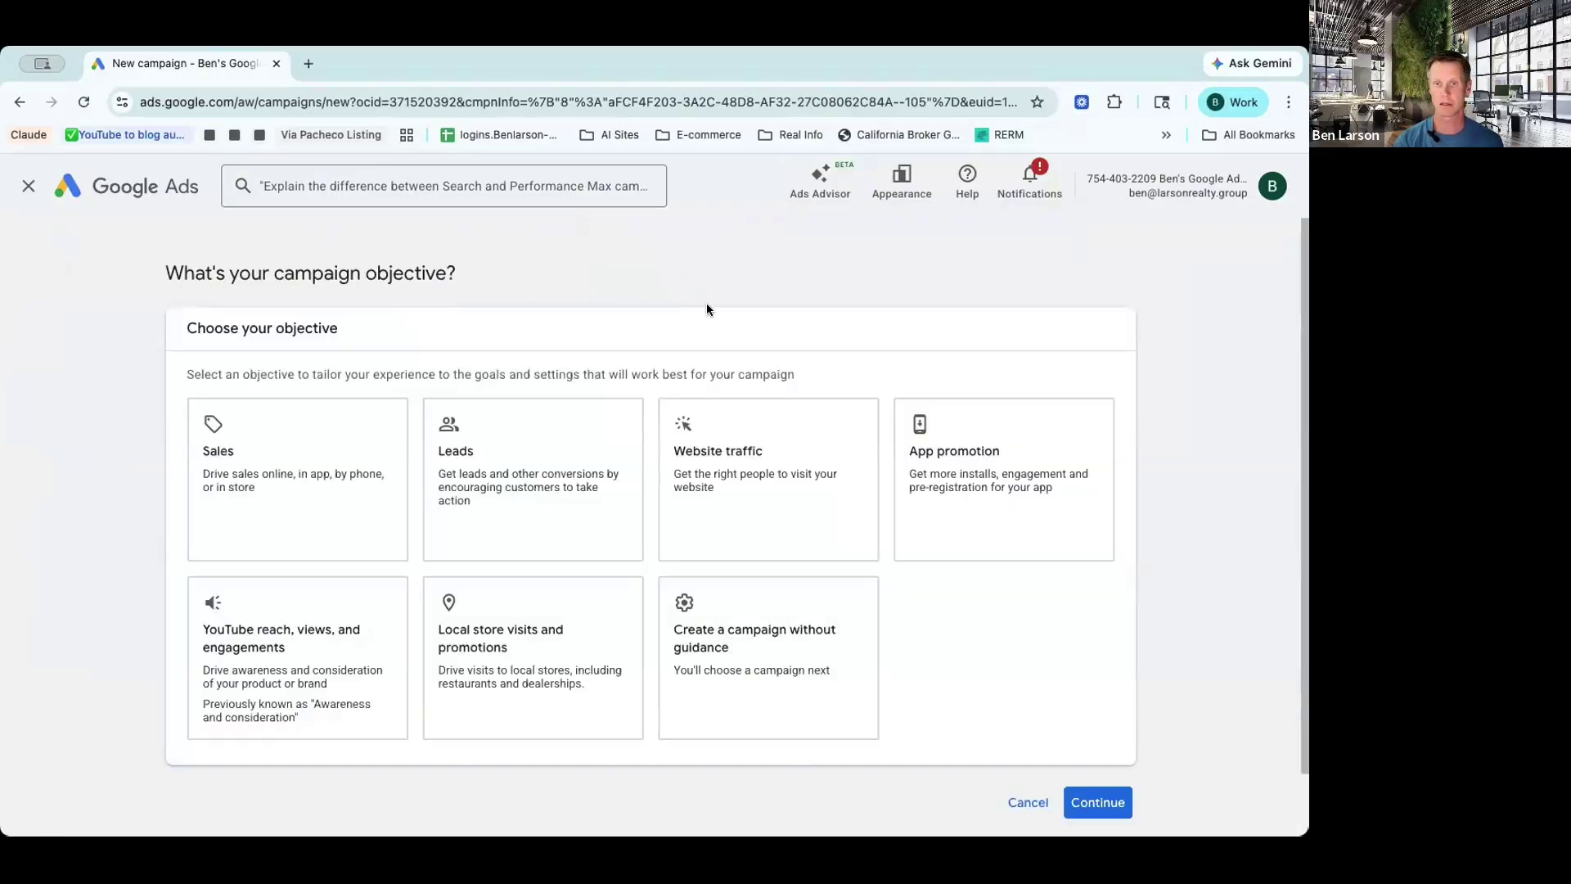
click(771, 644)
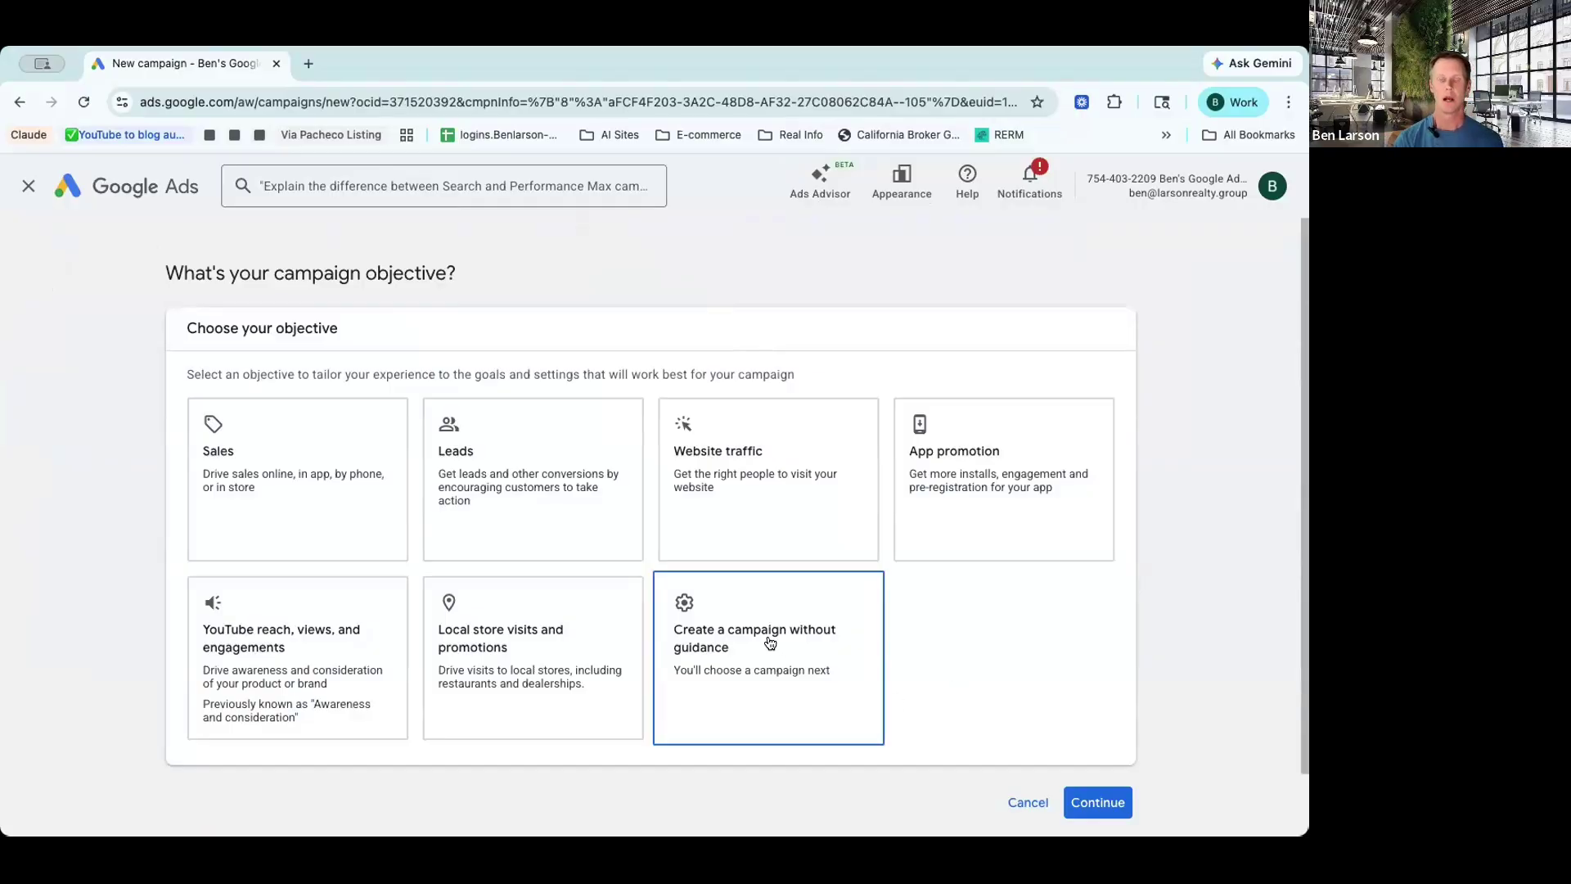
Step: Choose the Video campaign type with the Efficient reach subtype and continue
scroll(769, 635, down, 6)
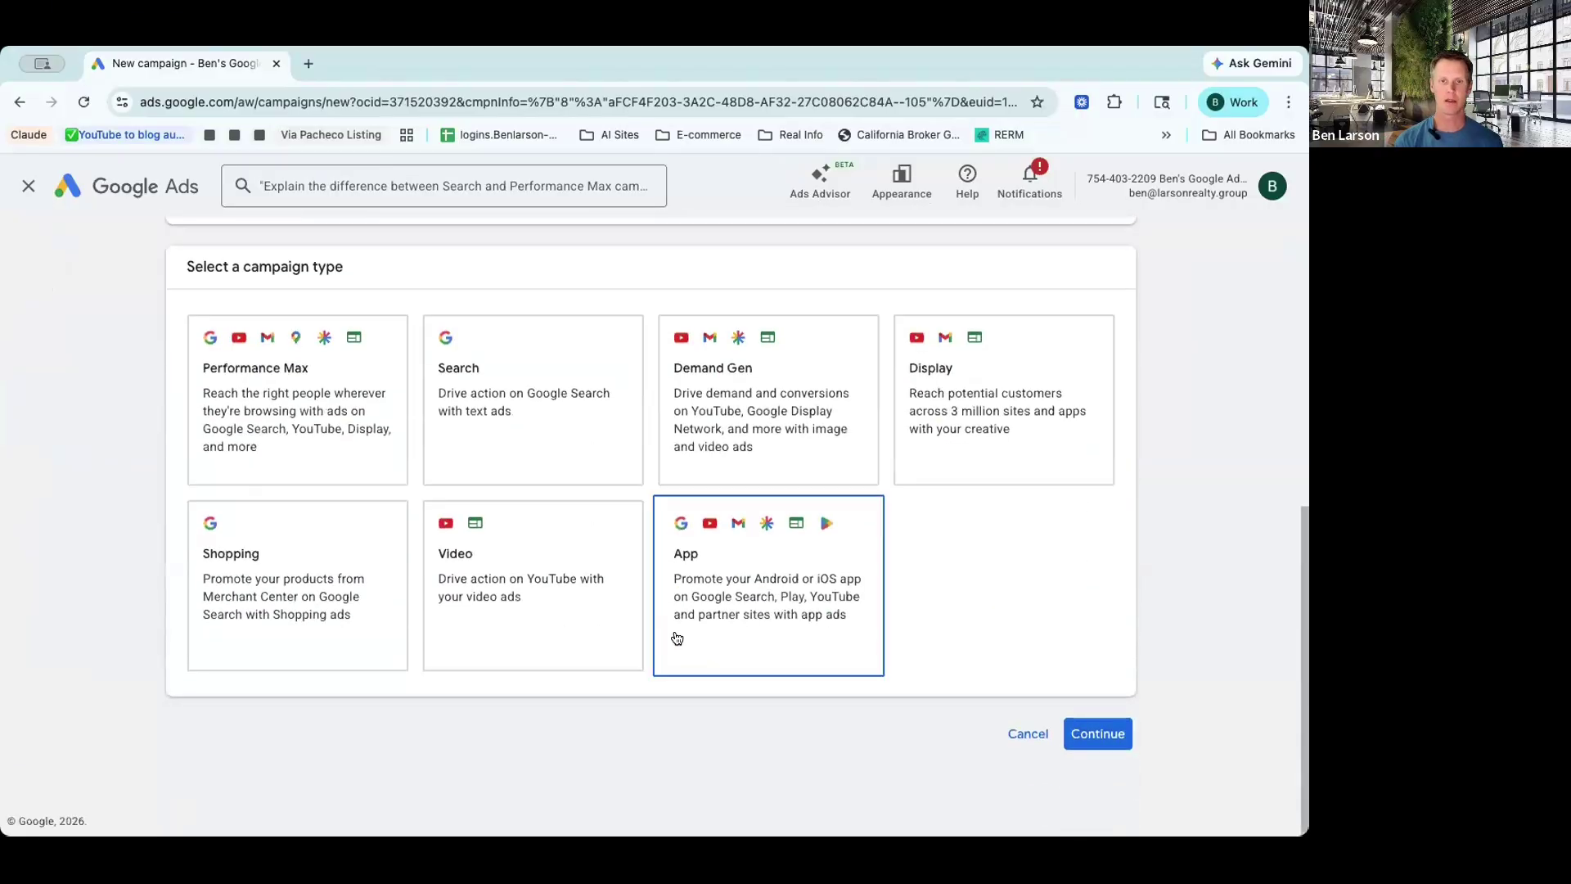
click(520, 577)
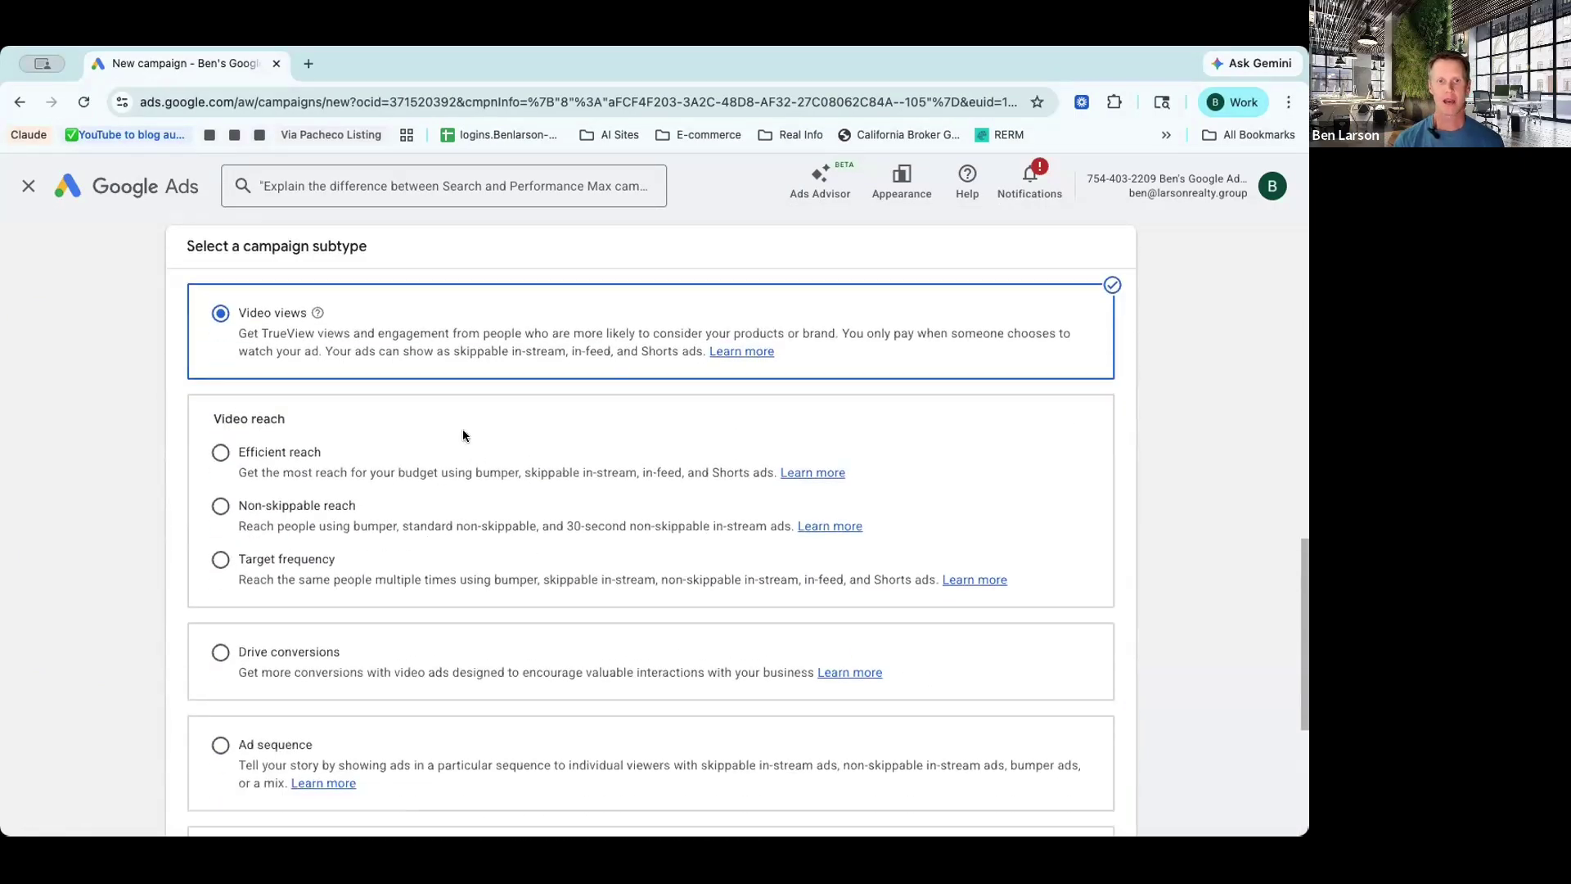
click(220, 452)
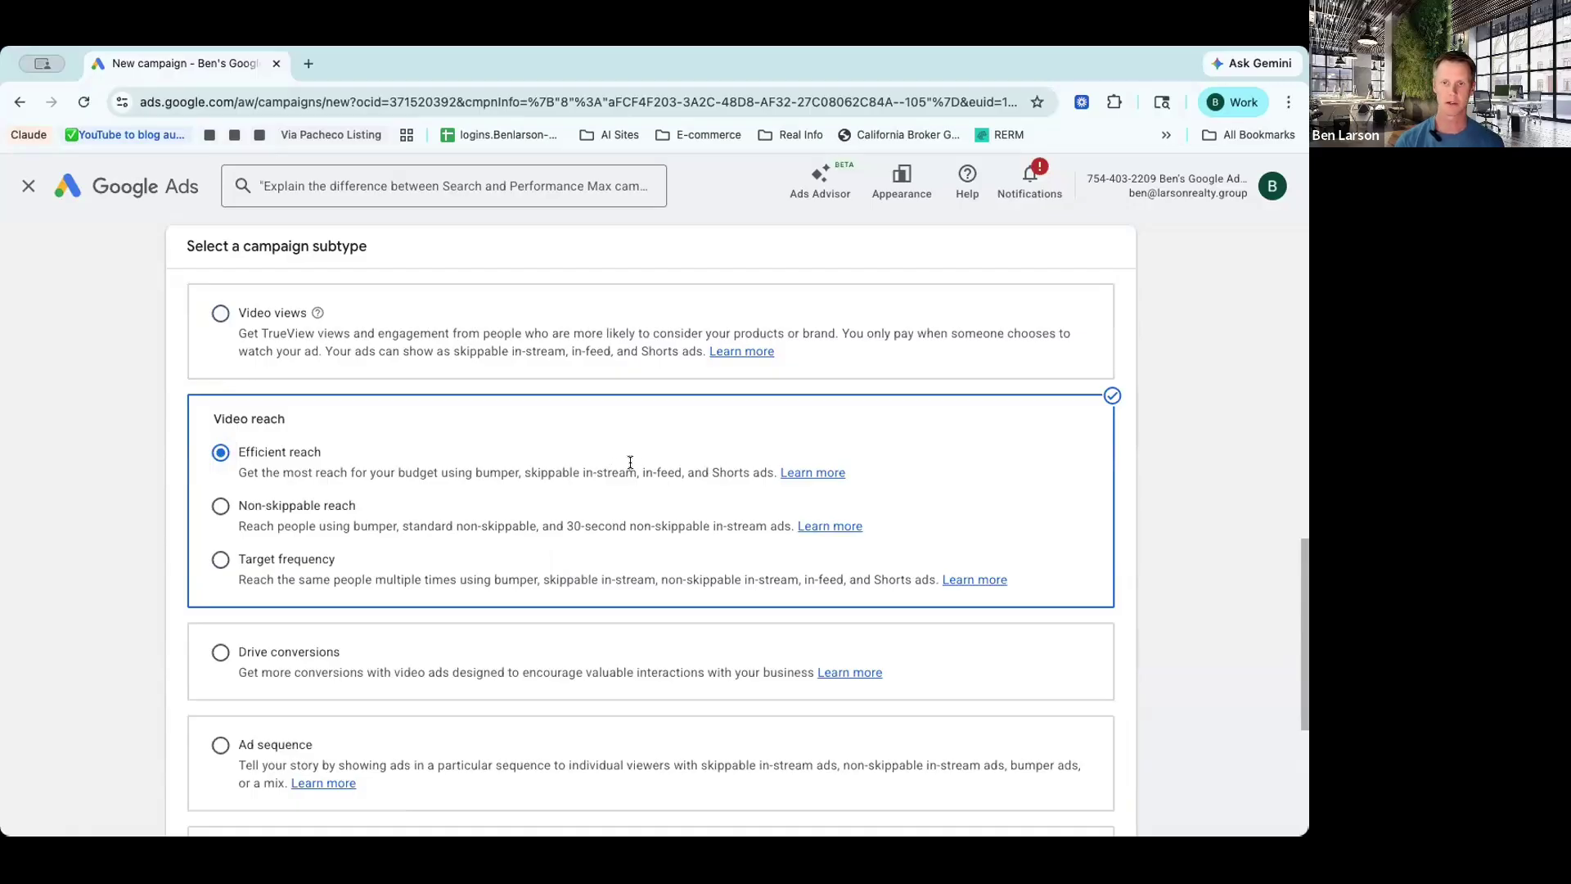
scroll(1147, 617, down, 5)
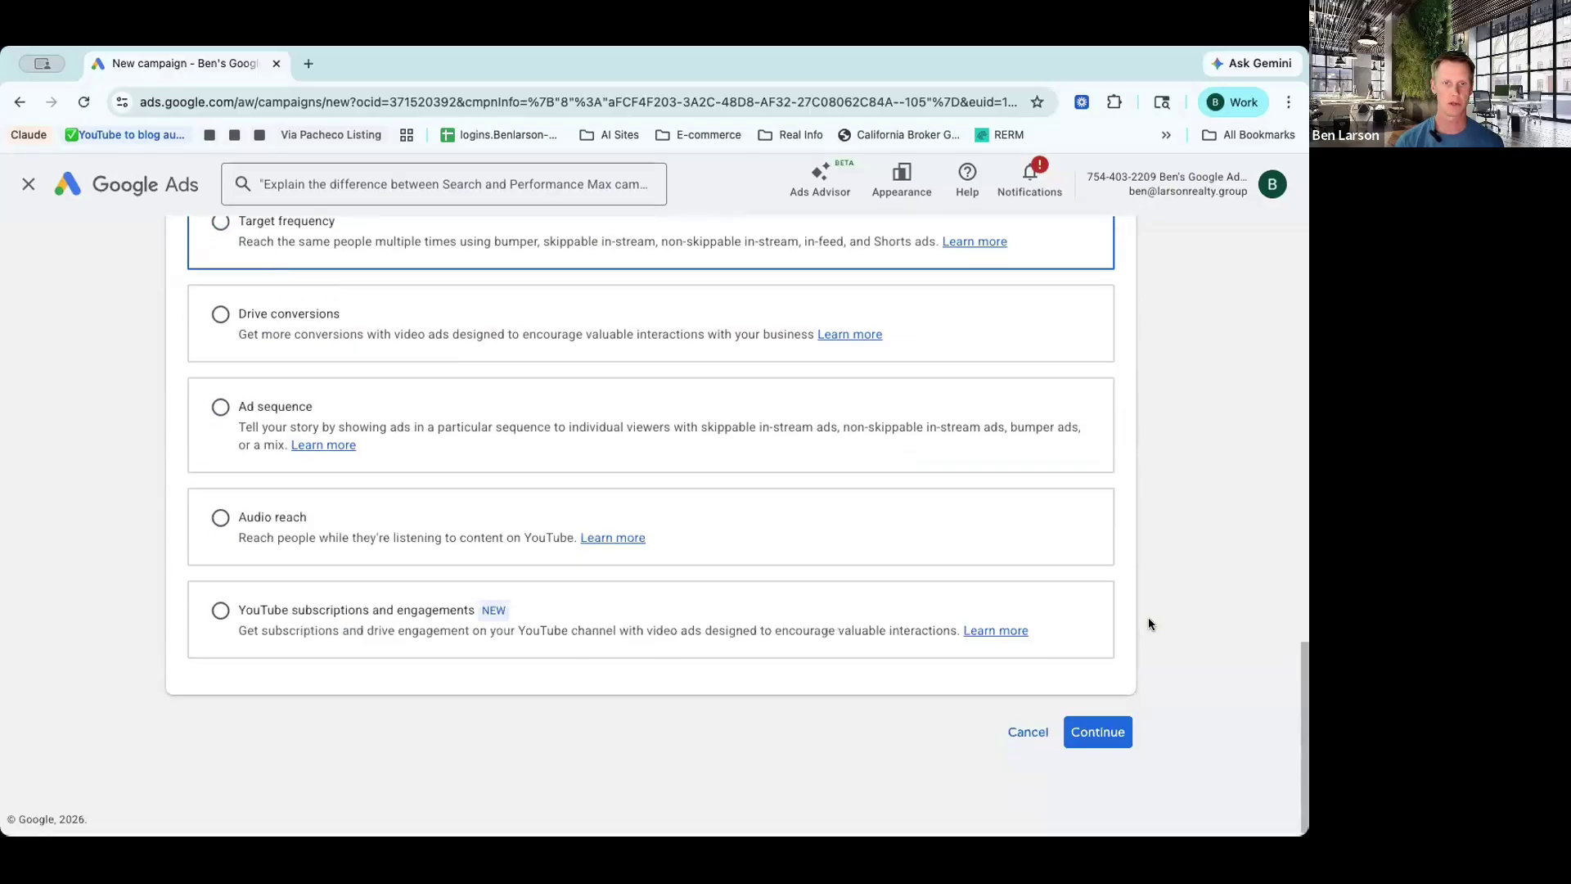
click(1097, 733)
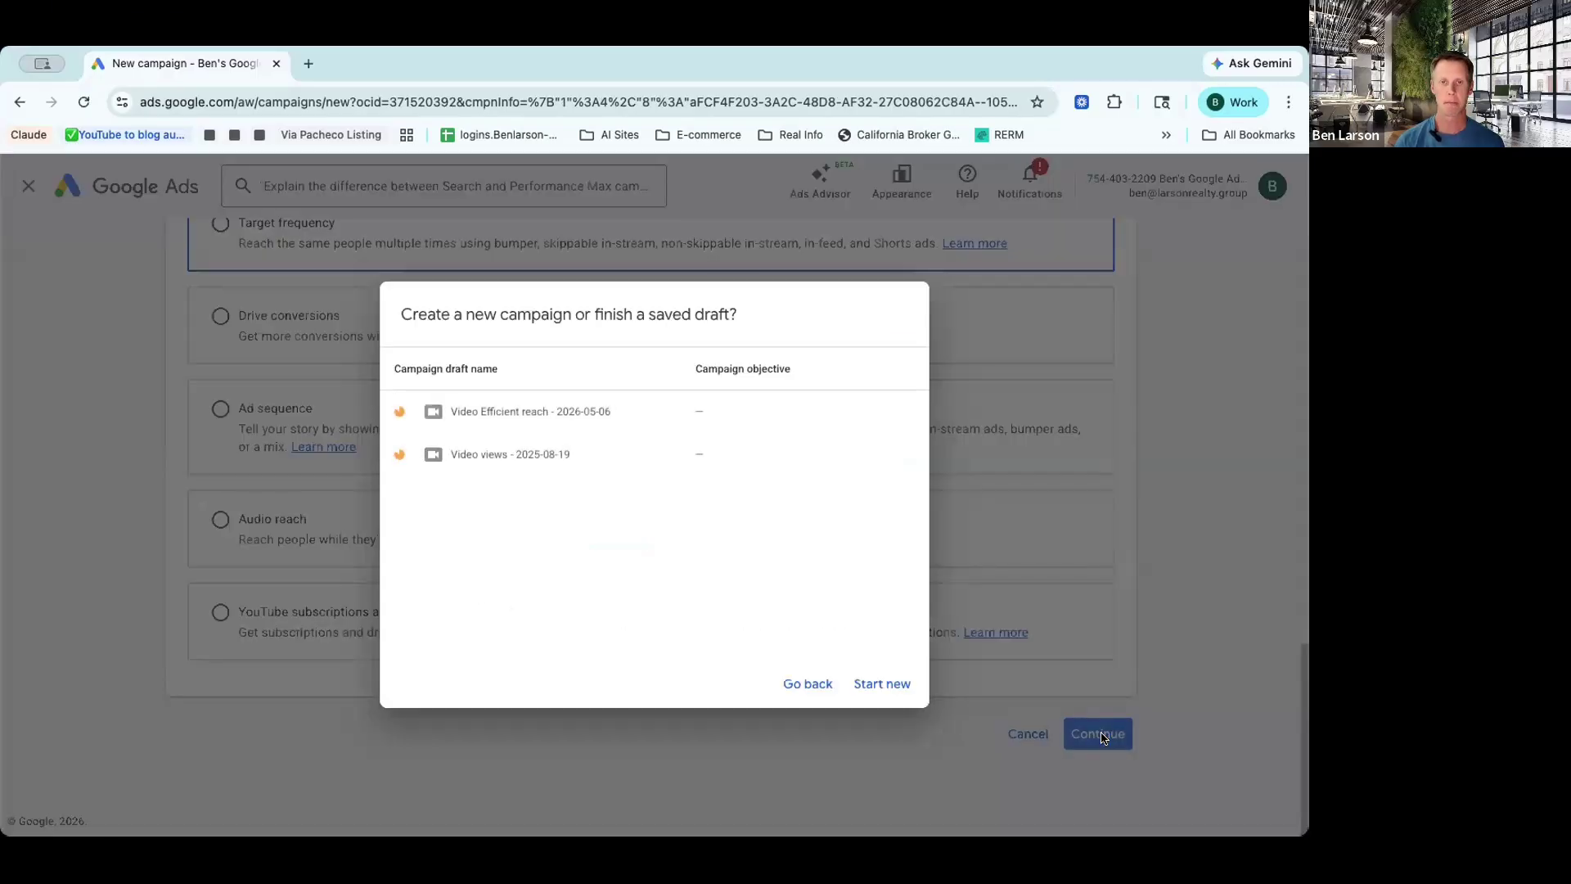
Step: Start a fresh campaign instead of a draft and name it 'Skippable-Month/year'
click(878, 685)
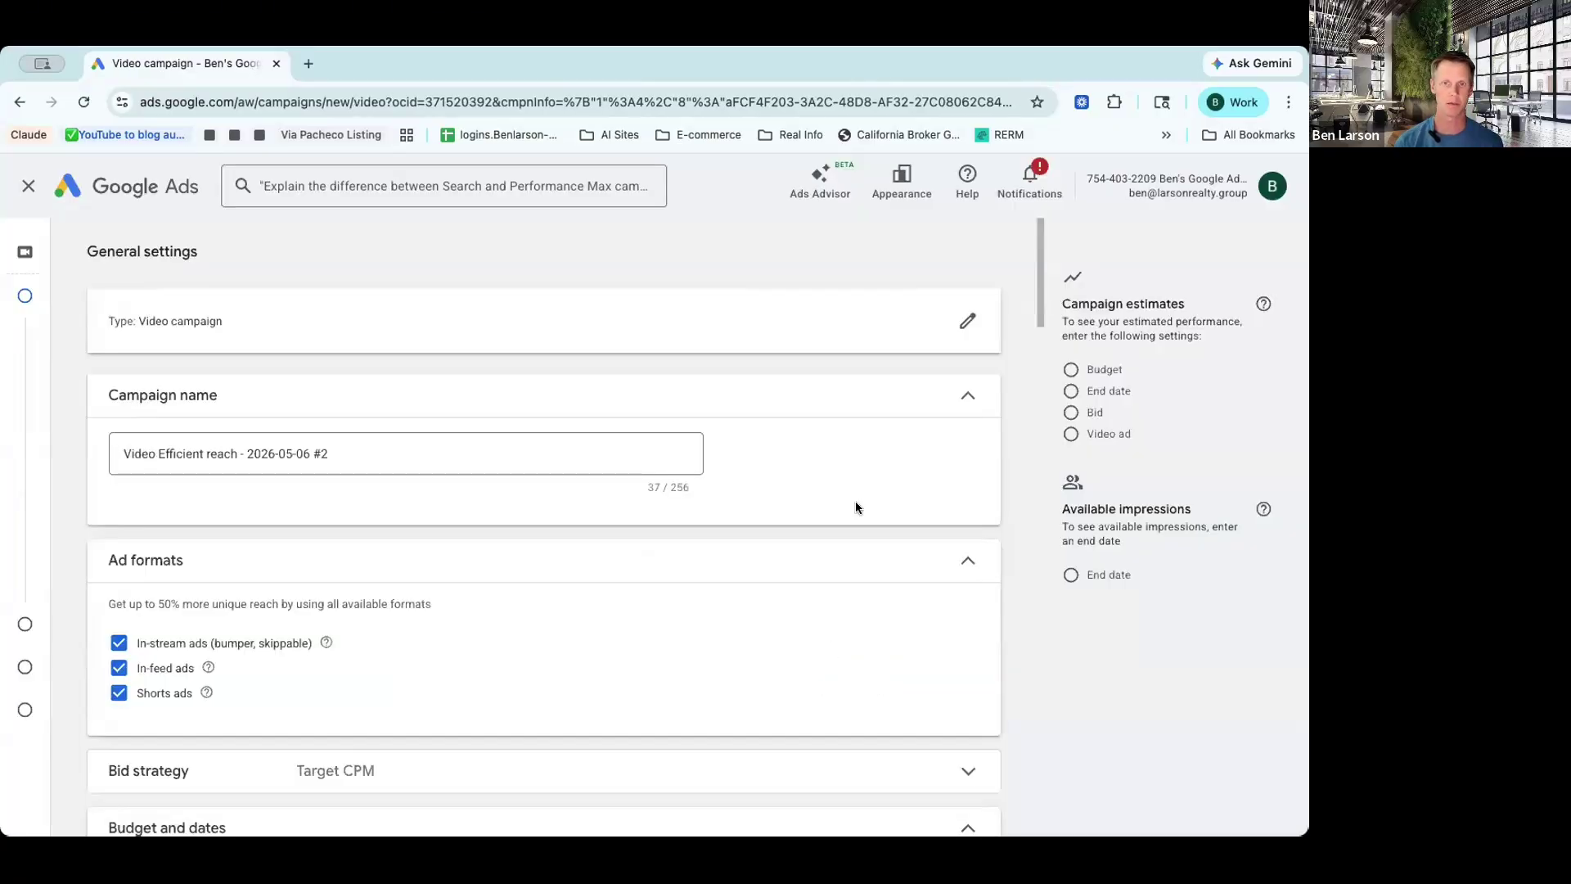
scroll(831, 487, down, 1)
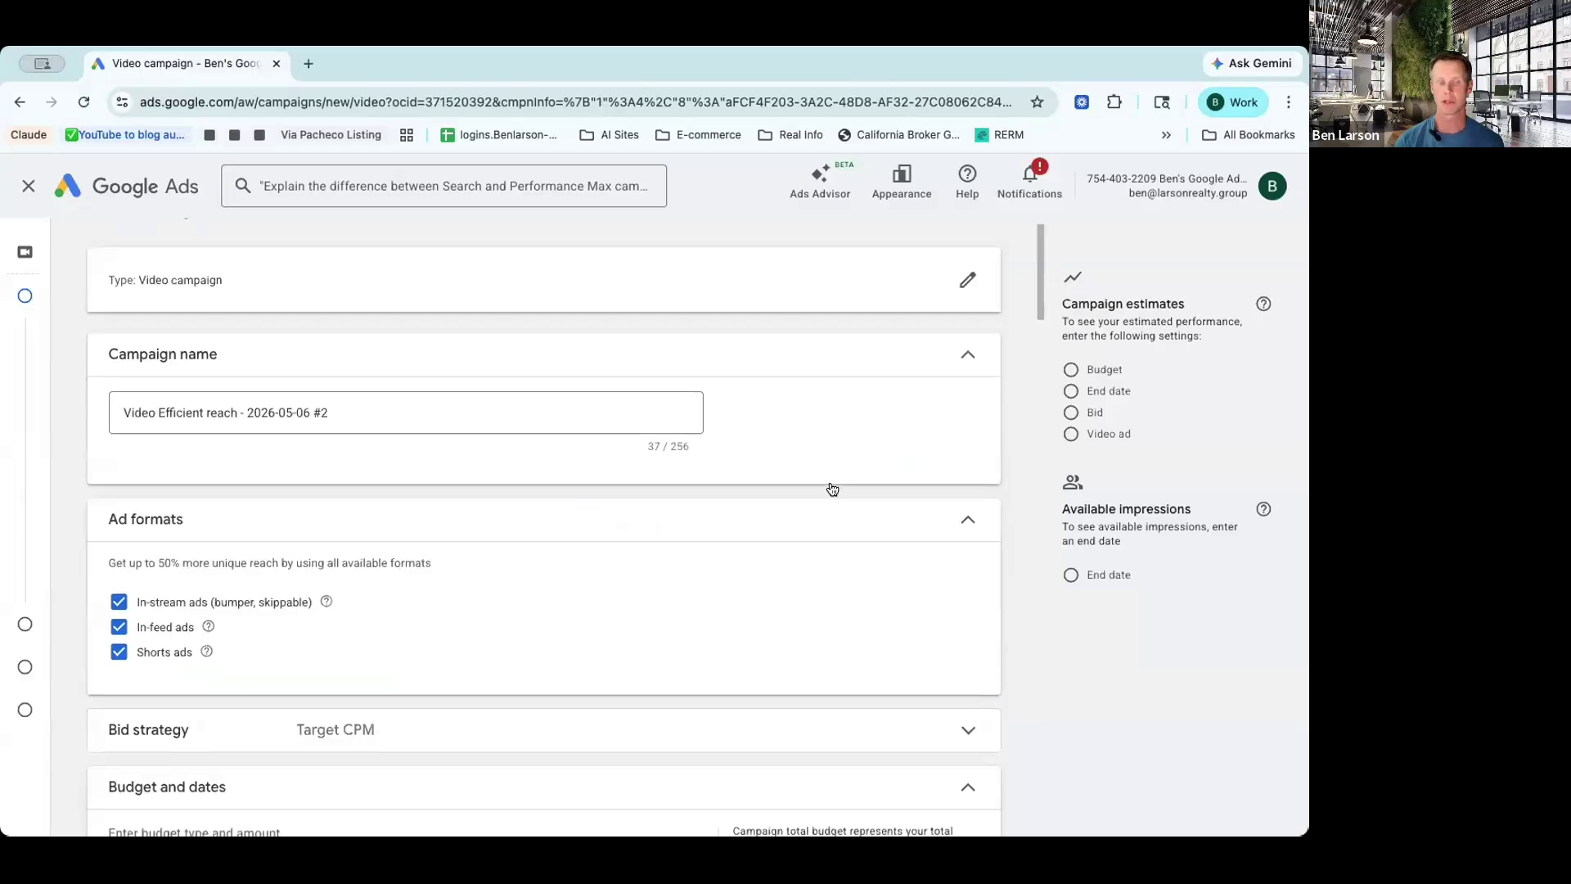
click(169, 381)
triple_click(169, 380)
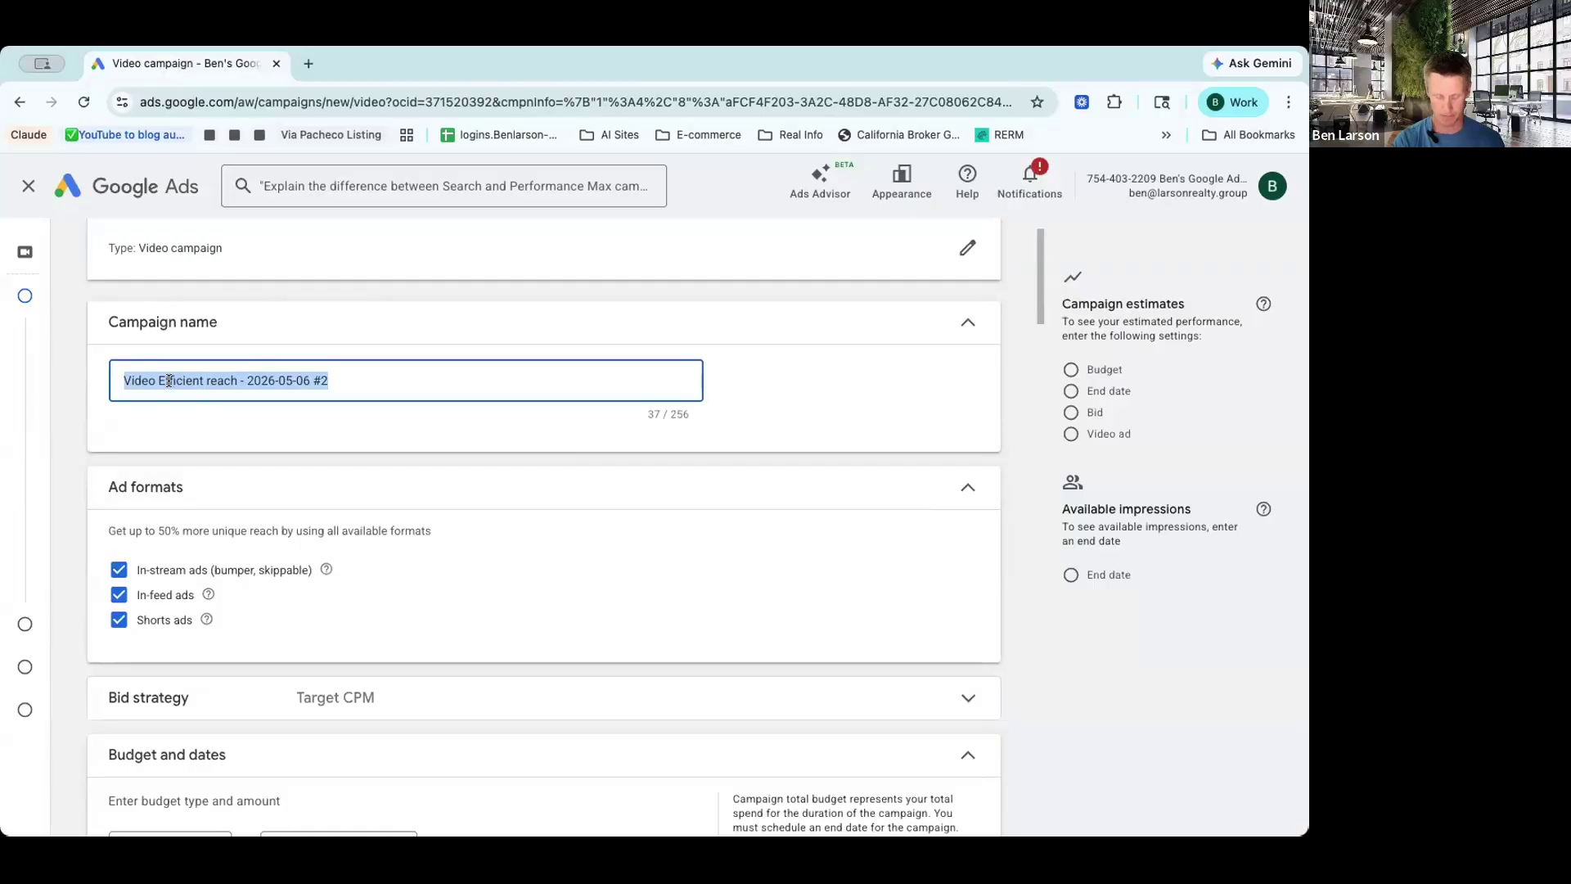
text(Skippab)
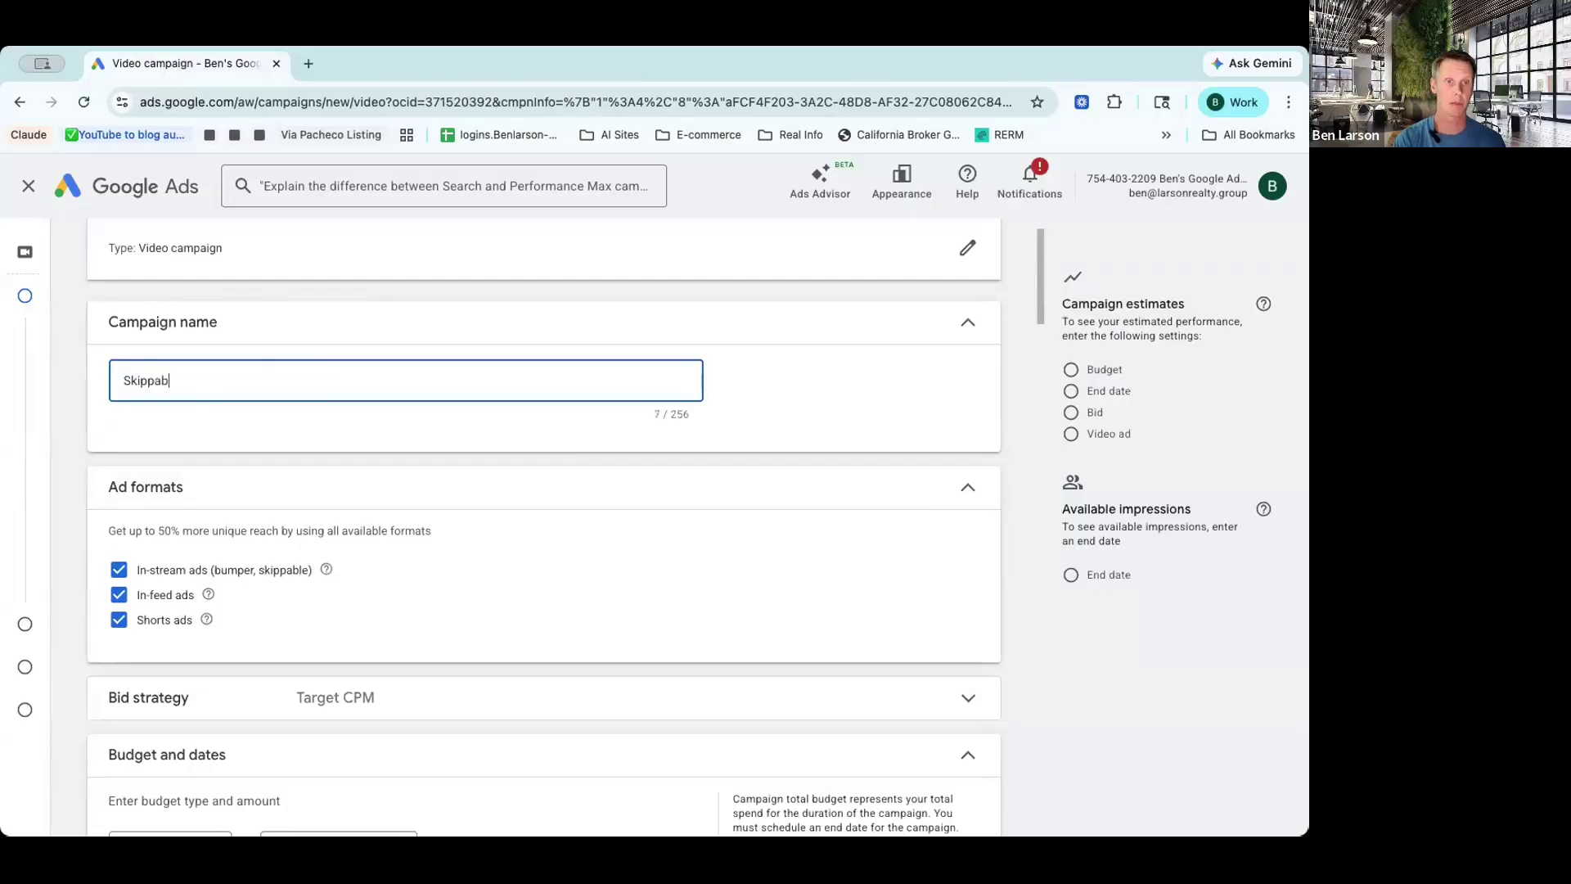
text(le-)
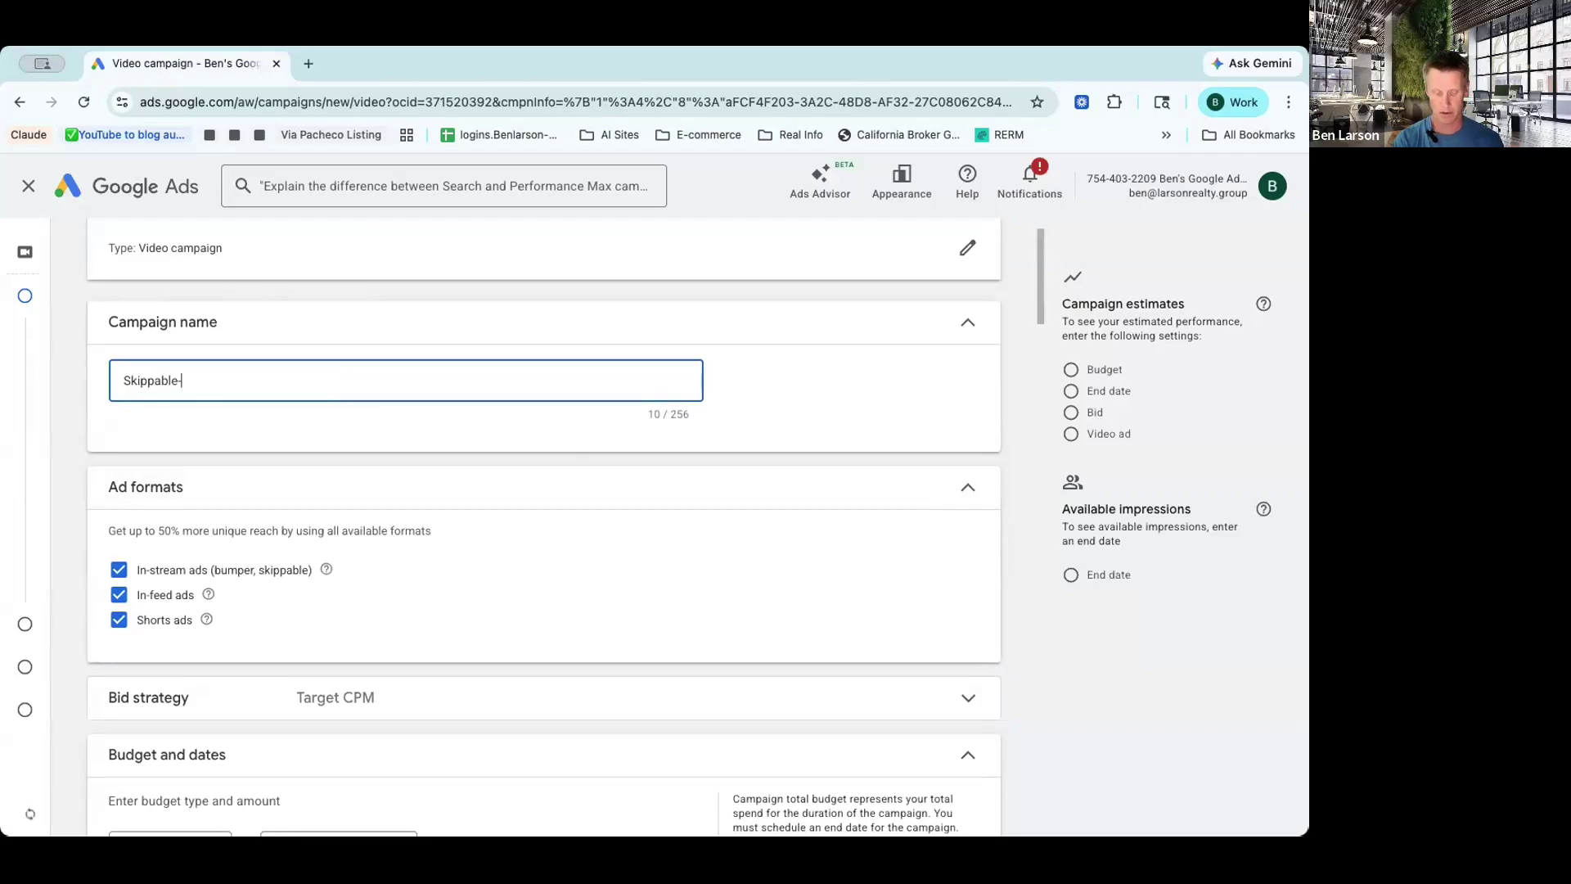
text(Month/)
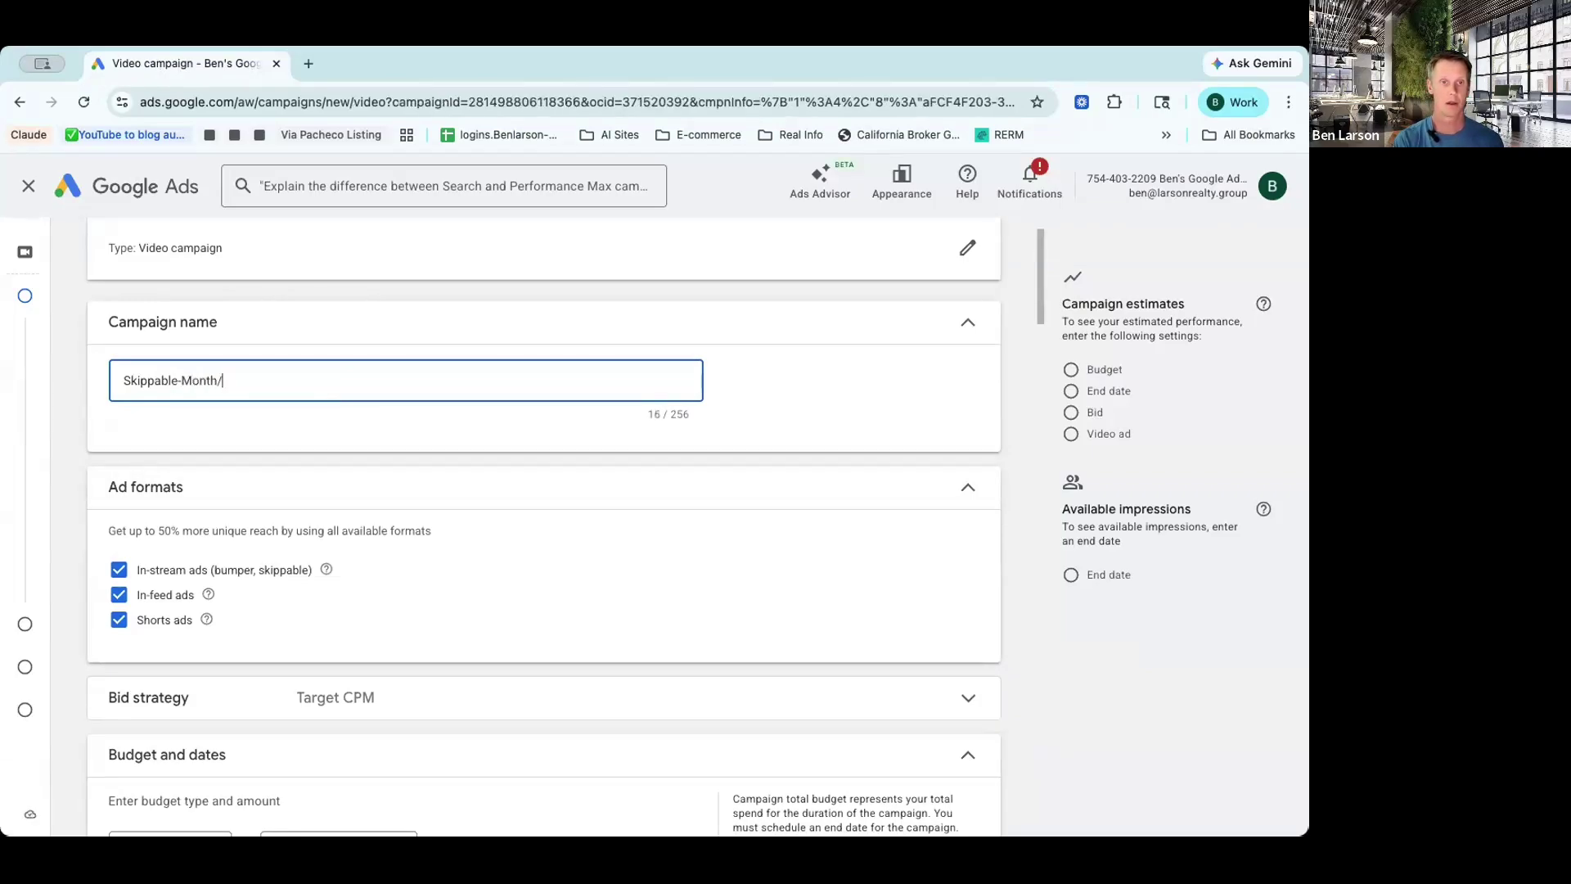
text(year)
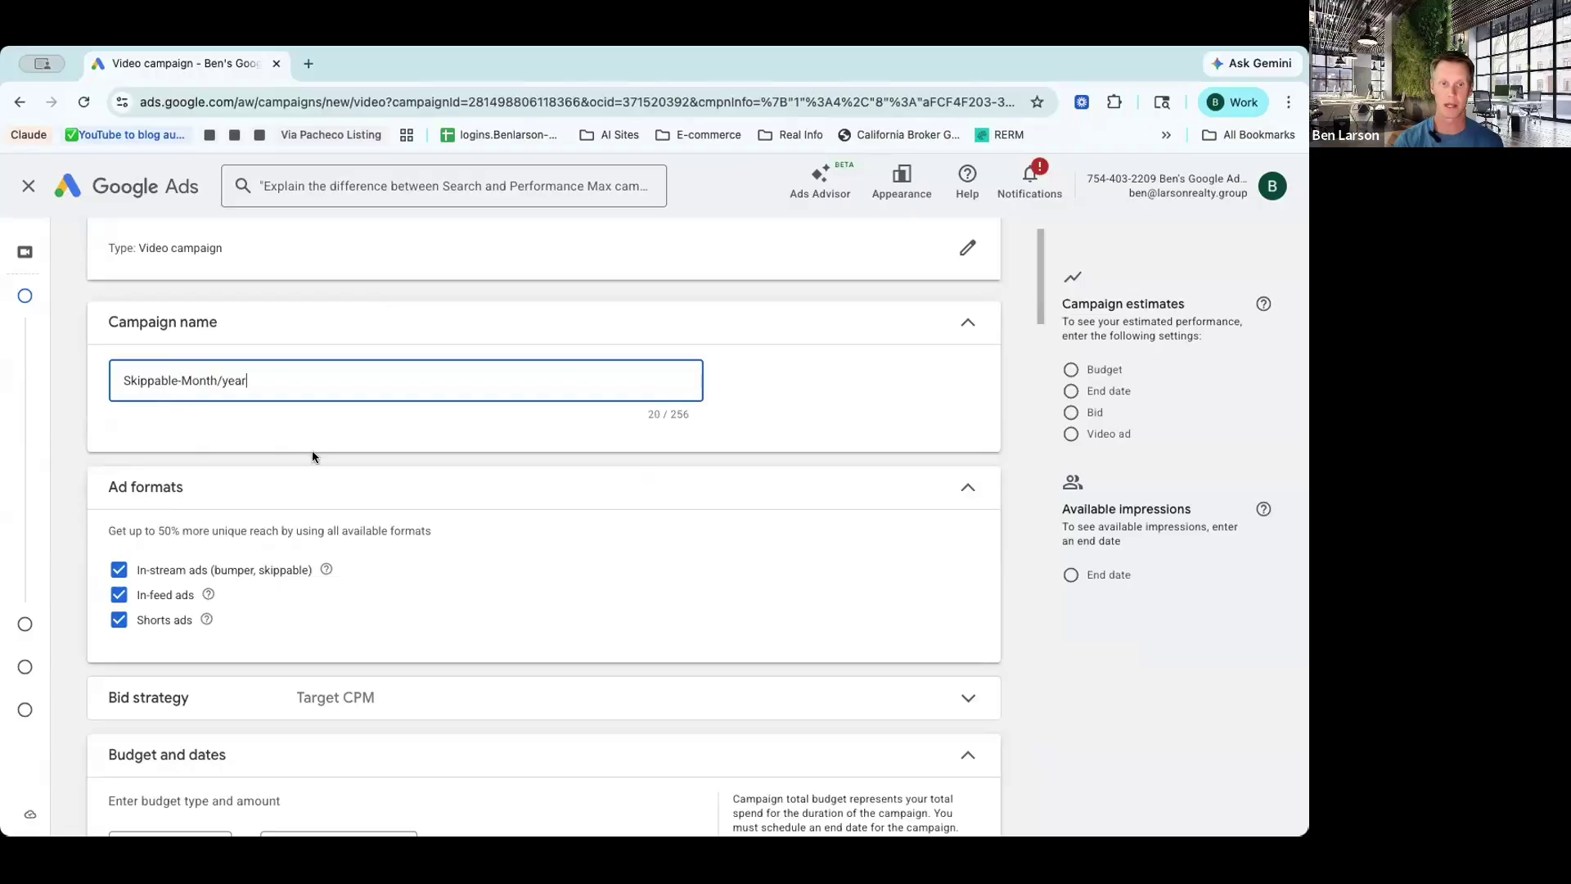
Step: Remove In-feed ads and Shorts ads, leaving only in-stream ads
scroll(488, 463, down, 2)
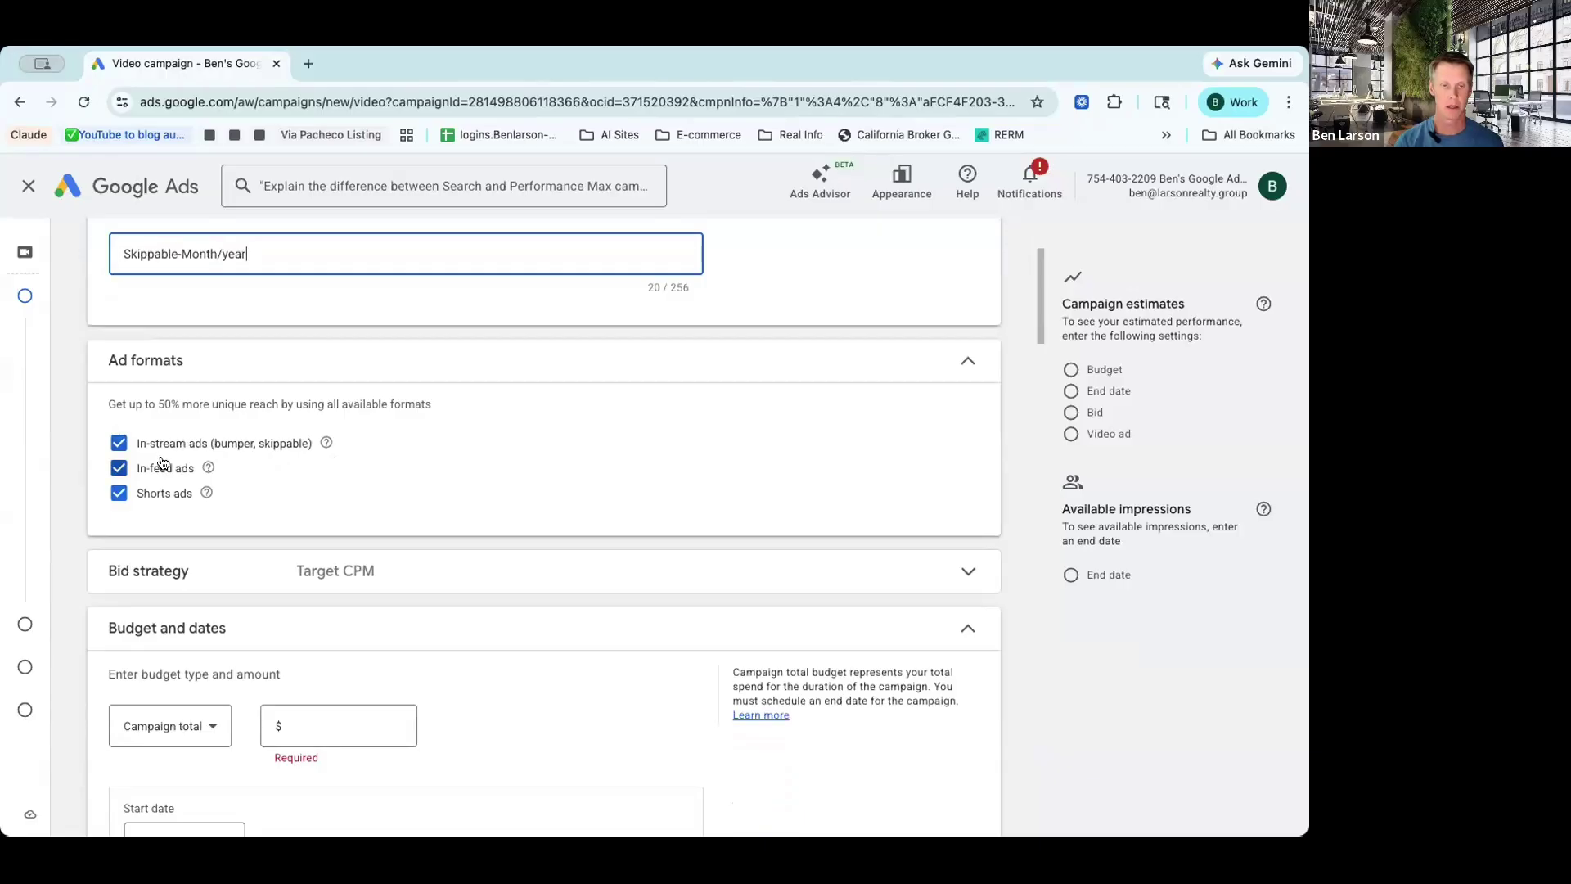
click(120, 470)
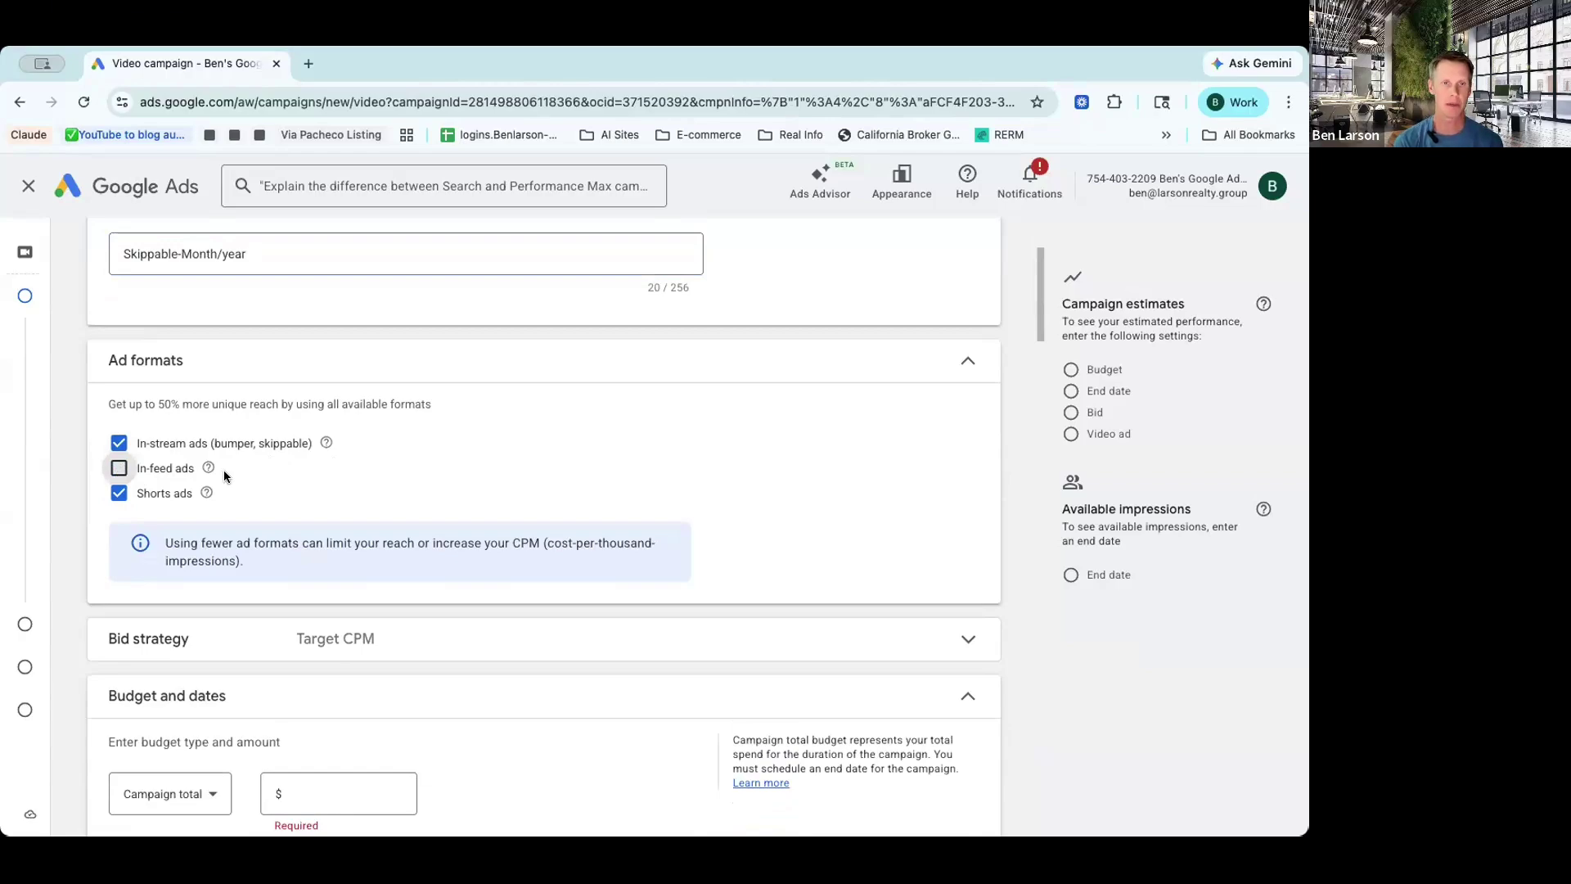
click(118, 492)
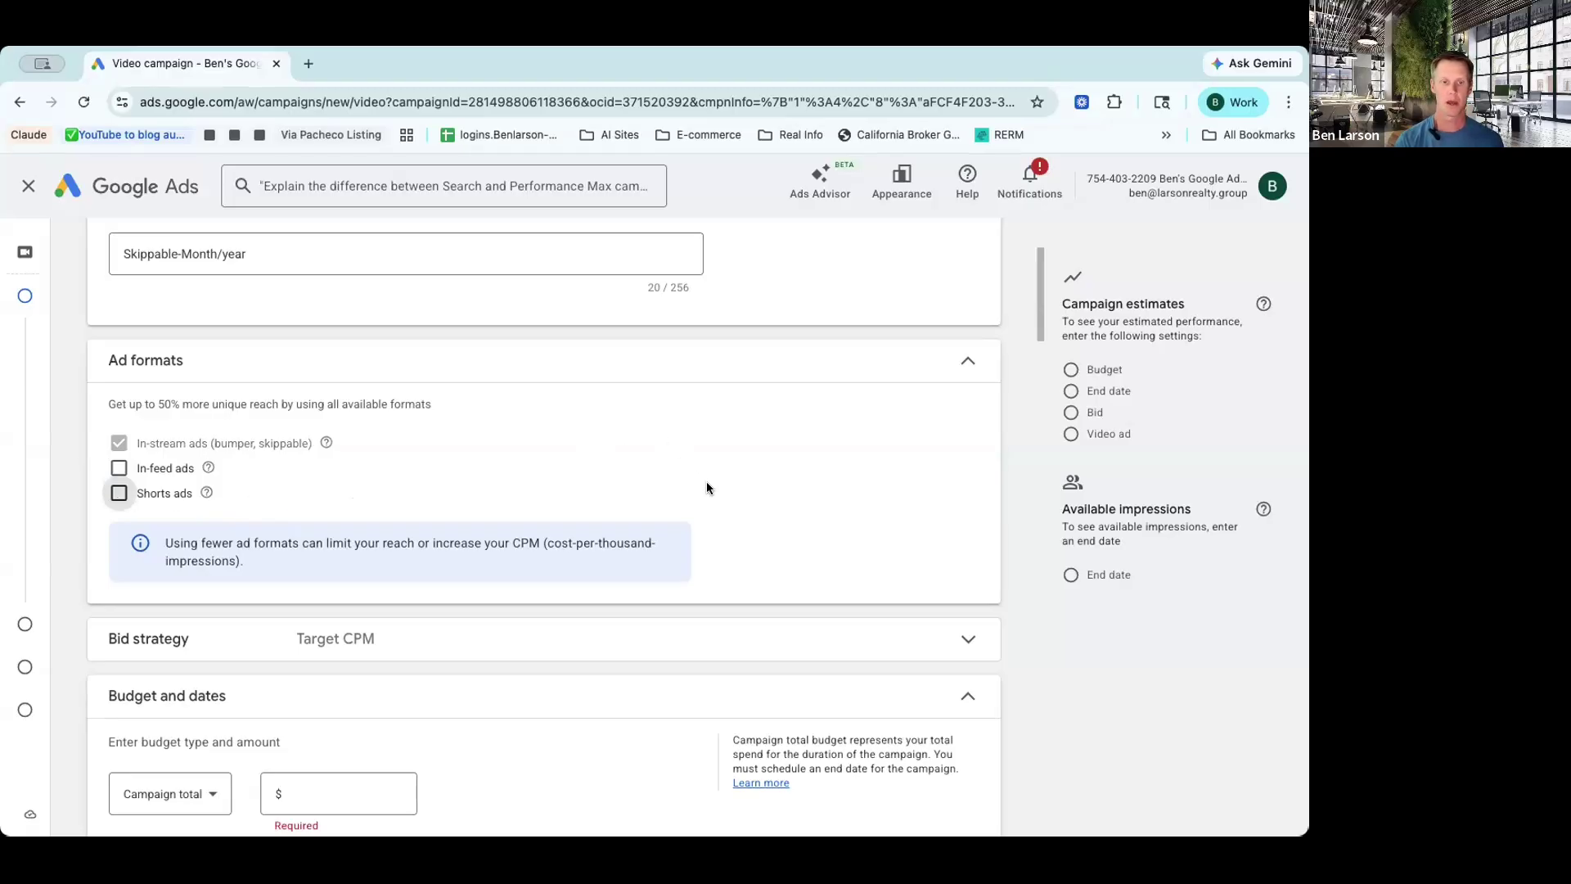
Step: Set the budget type to Daily with an amount of $10
scroll(707, 488, down, 3)
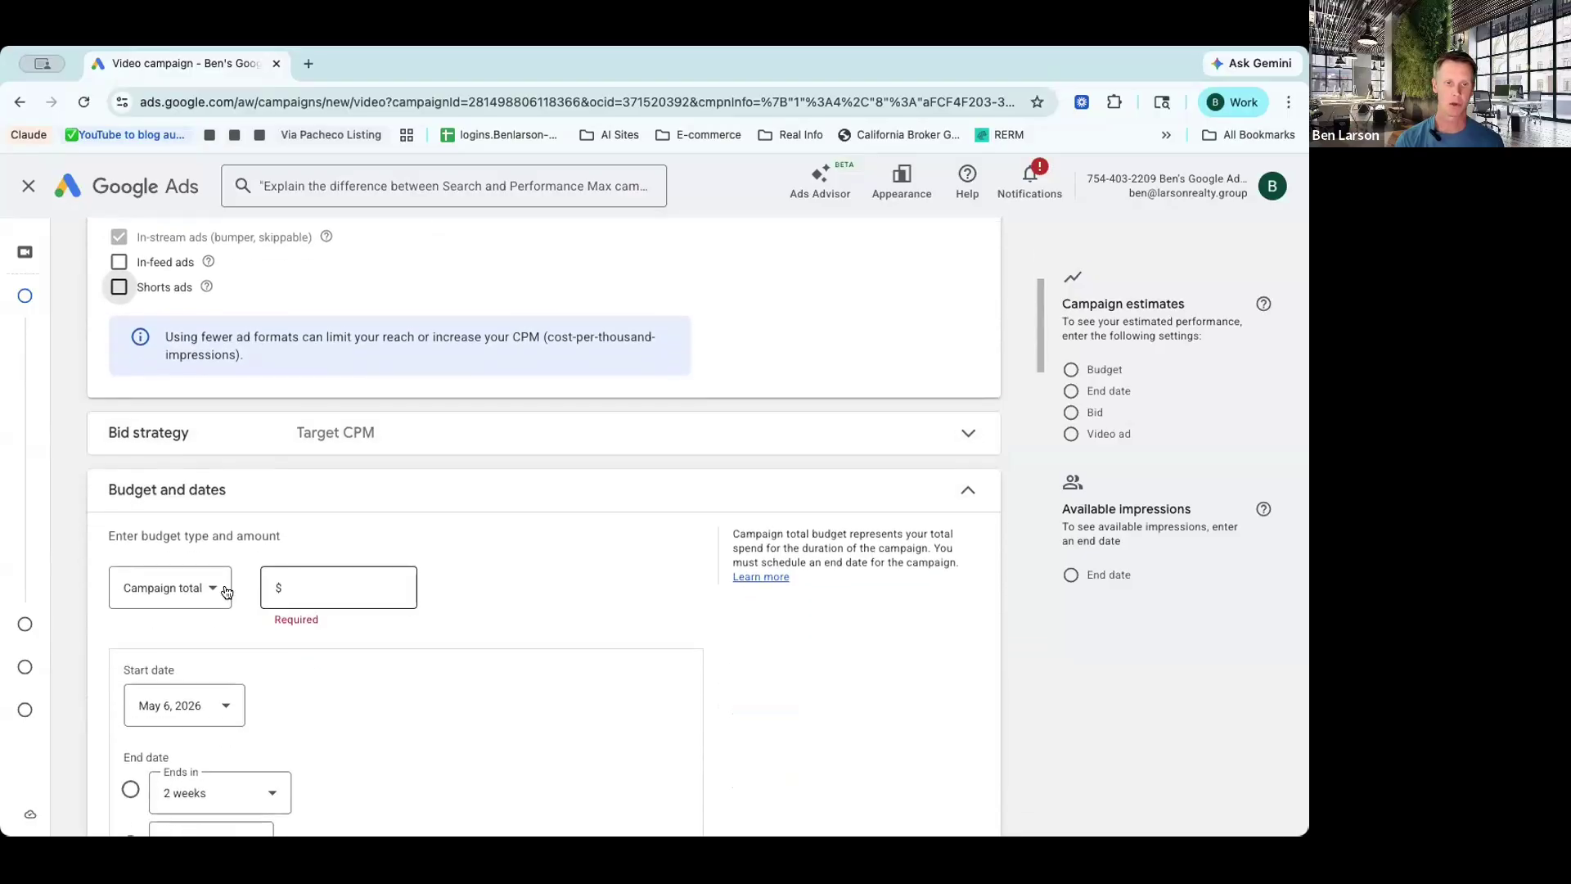
click(221, 589)
click(218, 596)
click(292, 586)
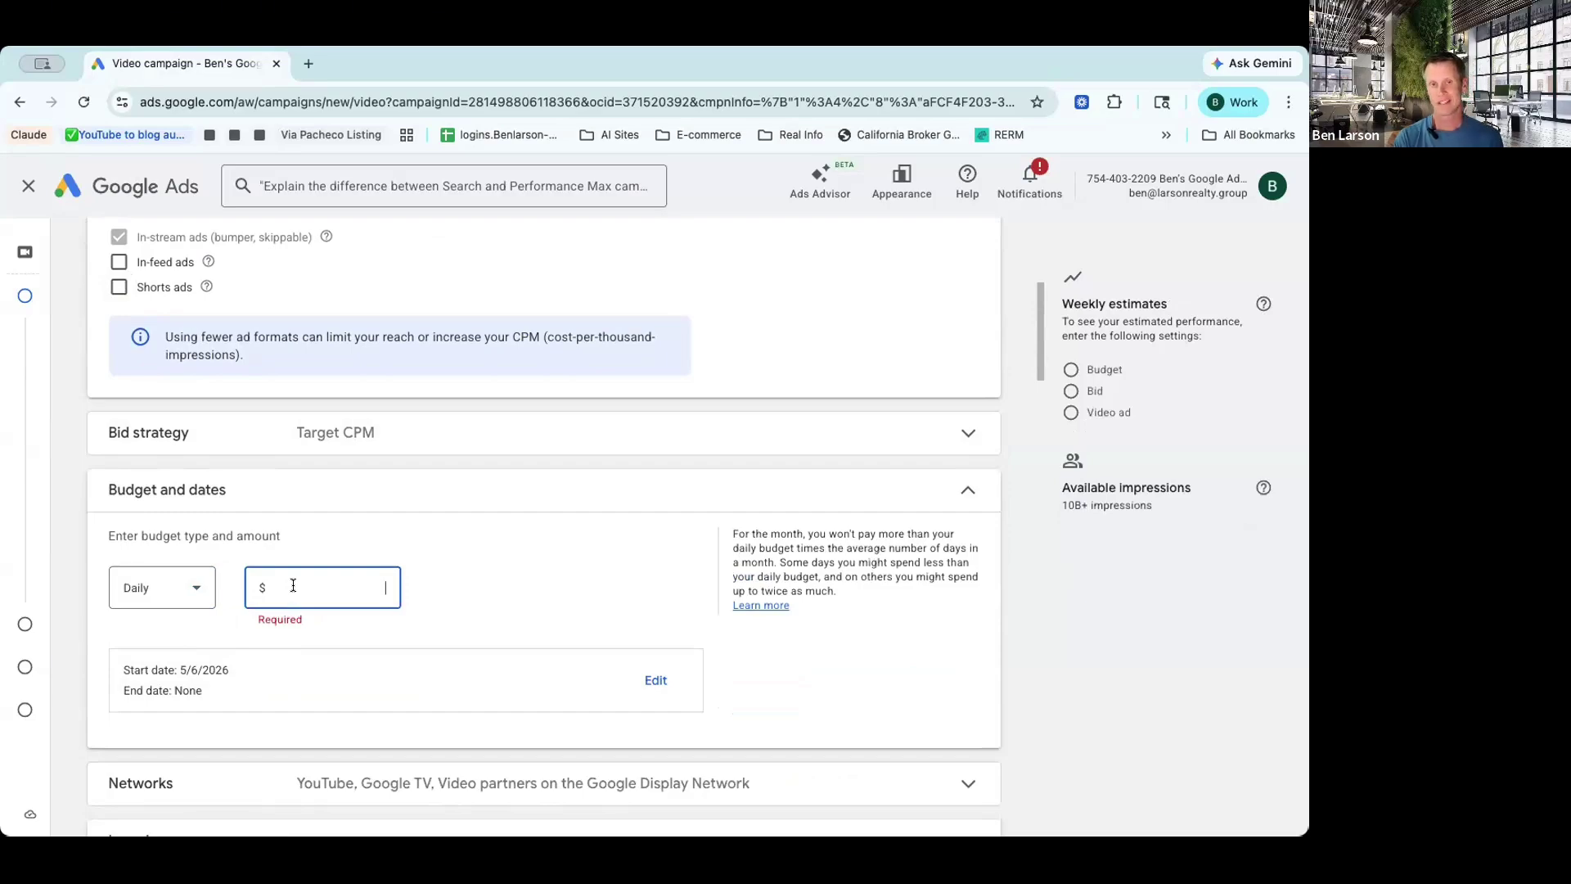
text(10)
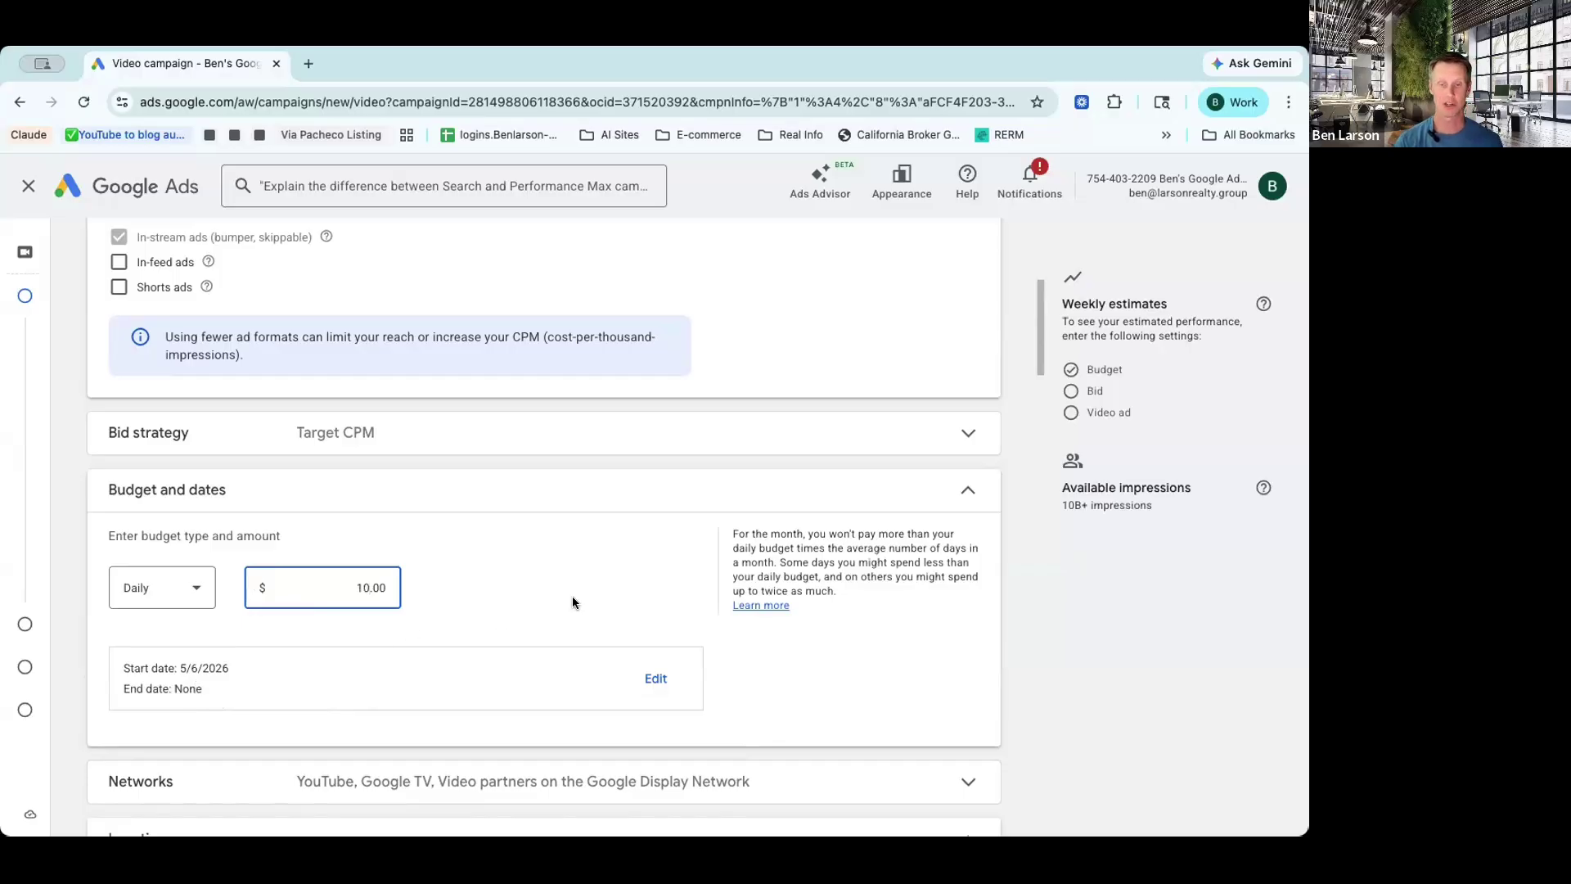
Step: Turn off Video partners and Google TV so ads run only on YouTube
scroll(572, 602, down, 1)
scroll(572, 603, down, 5)
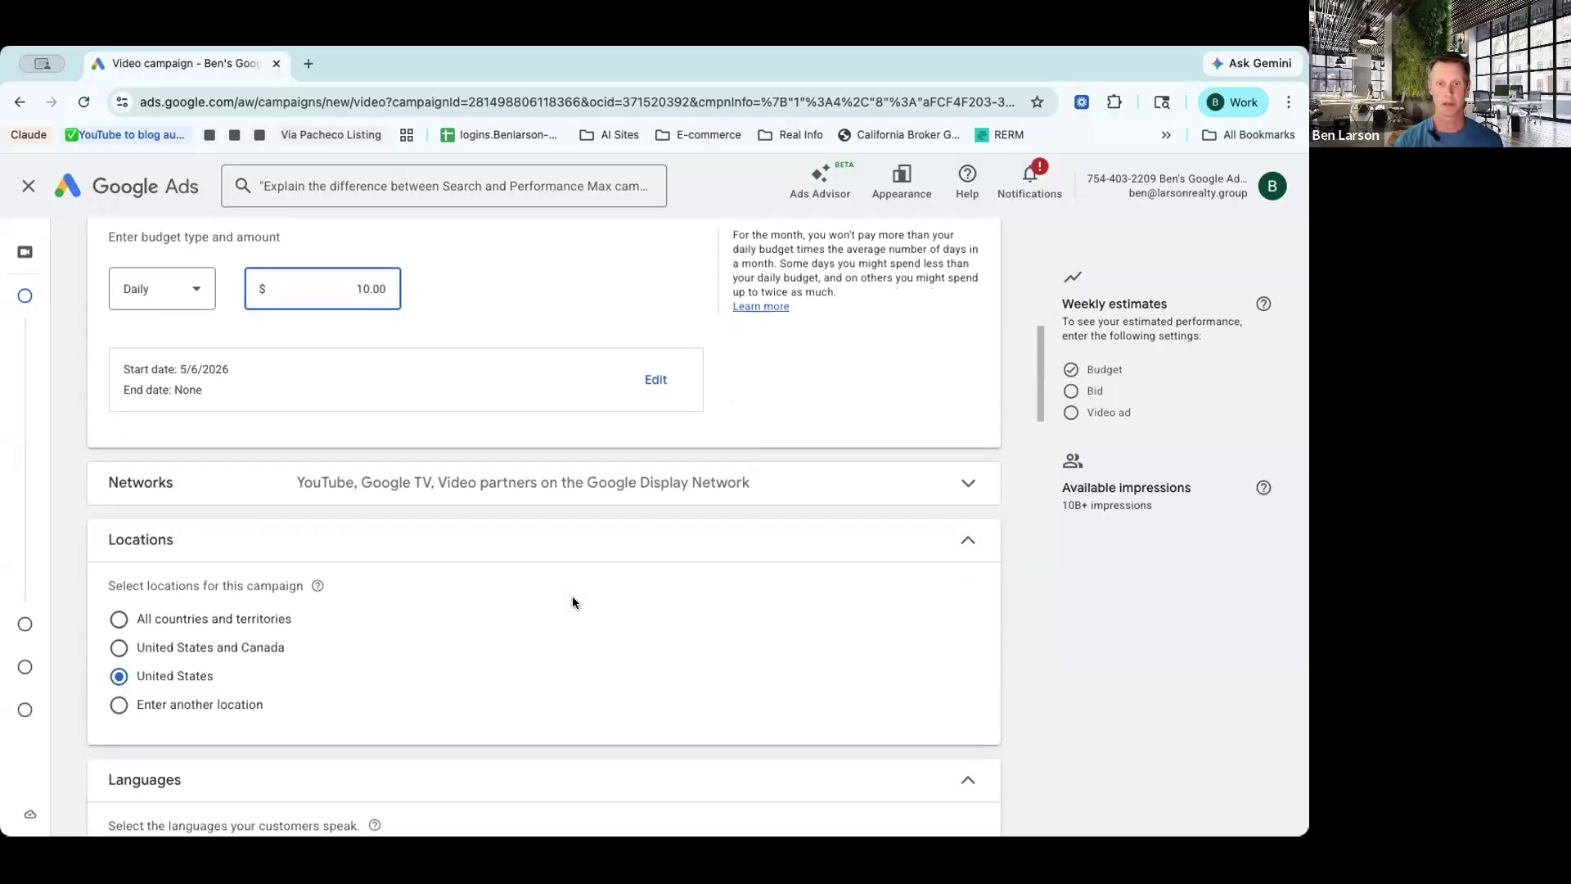
click(542, 488)
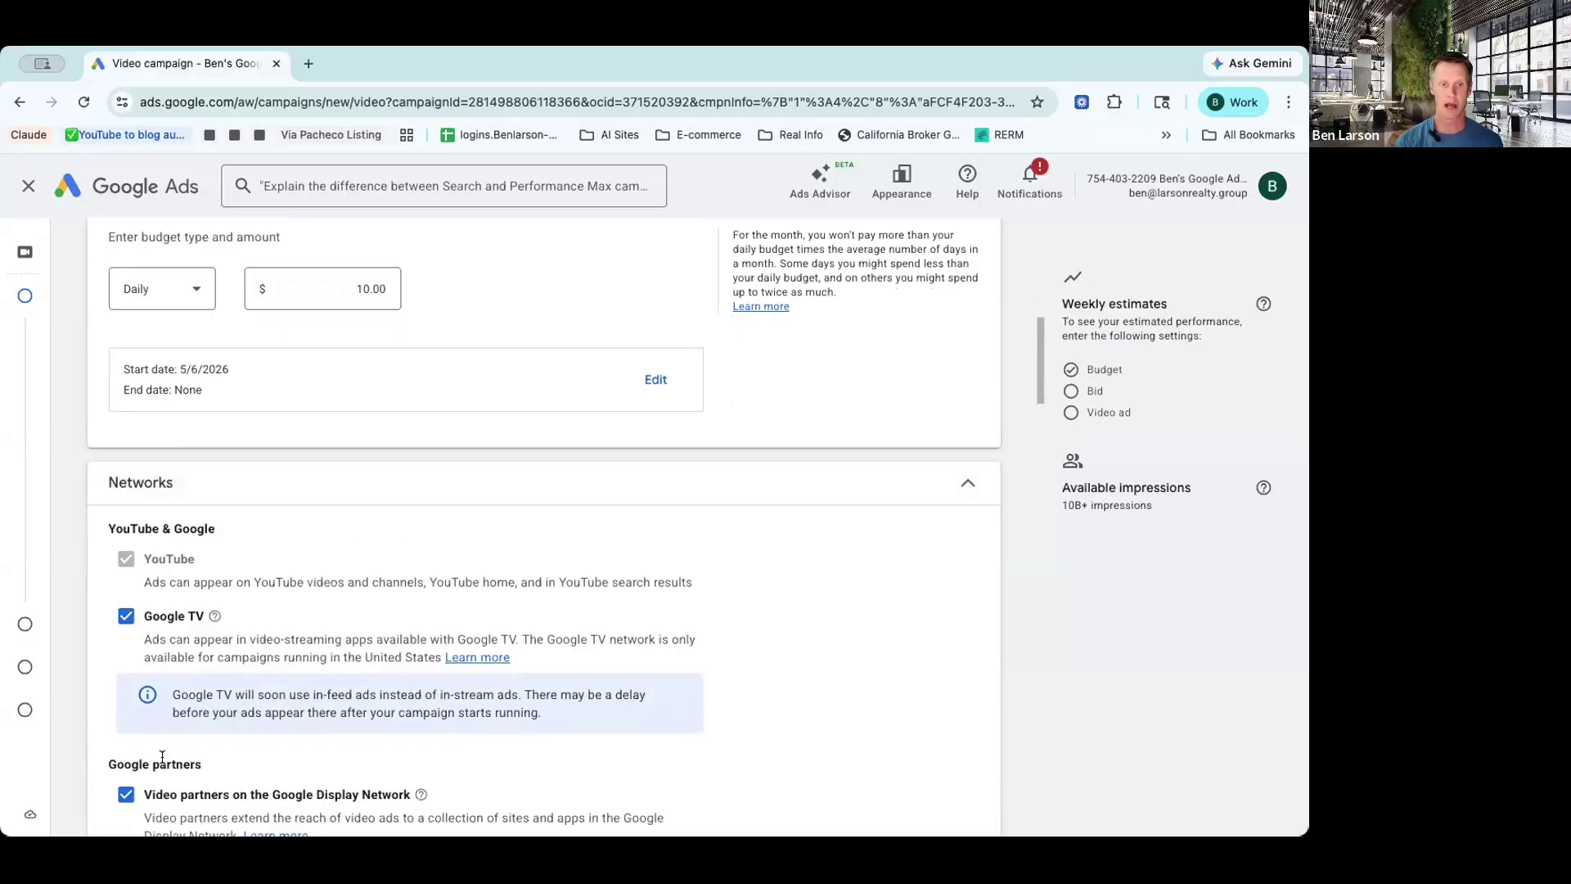
click(125, 794)
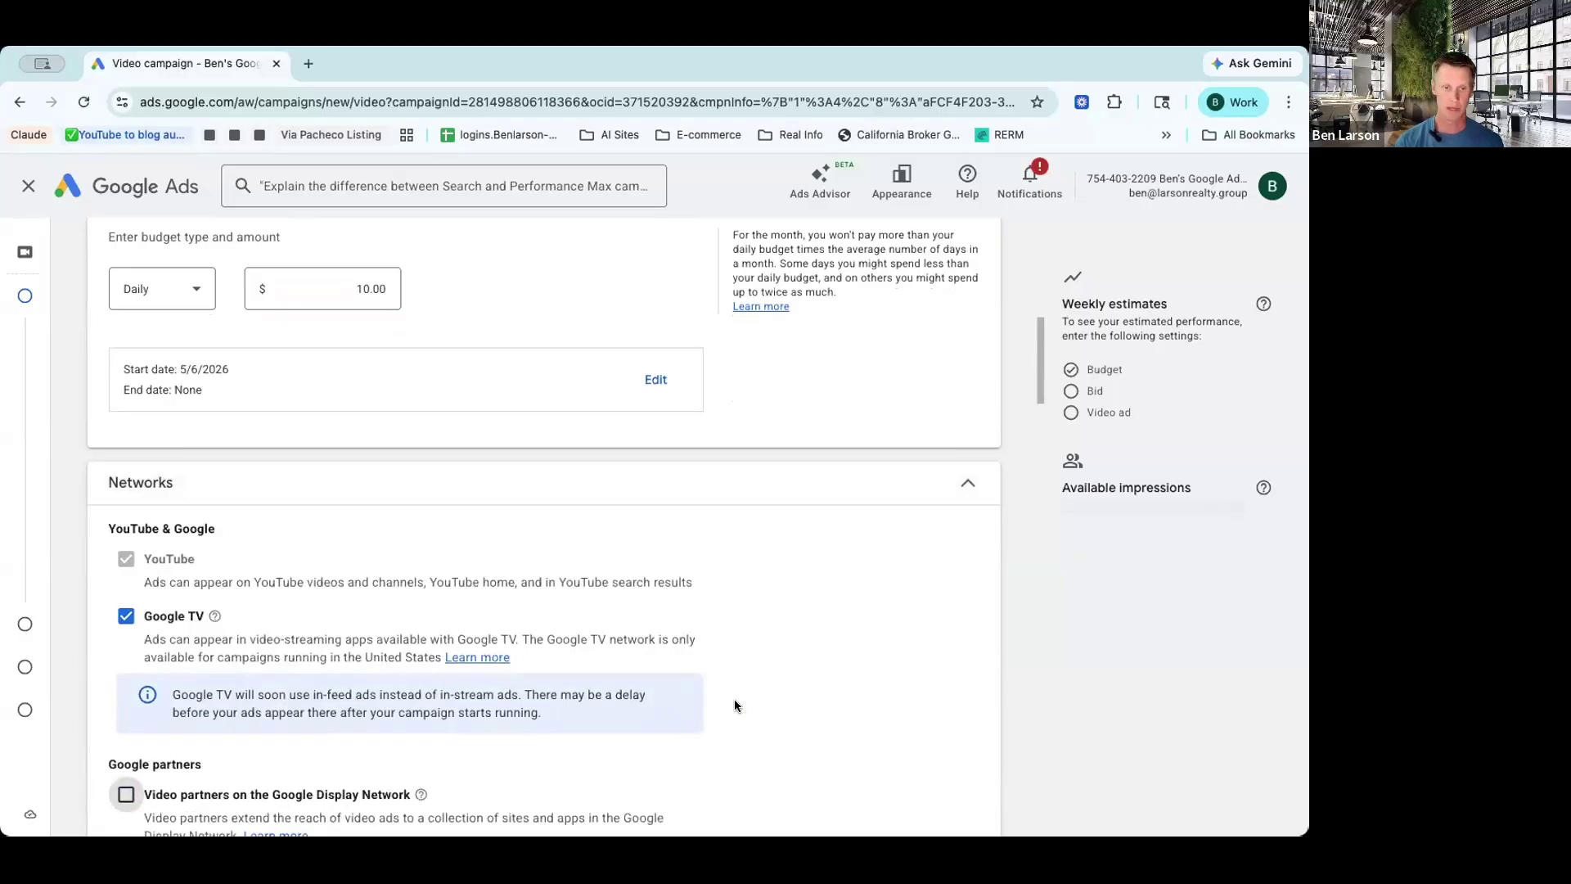
scroll(733, 702, down, 3)
scroll(734, 705, up, 3)
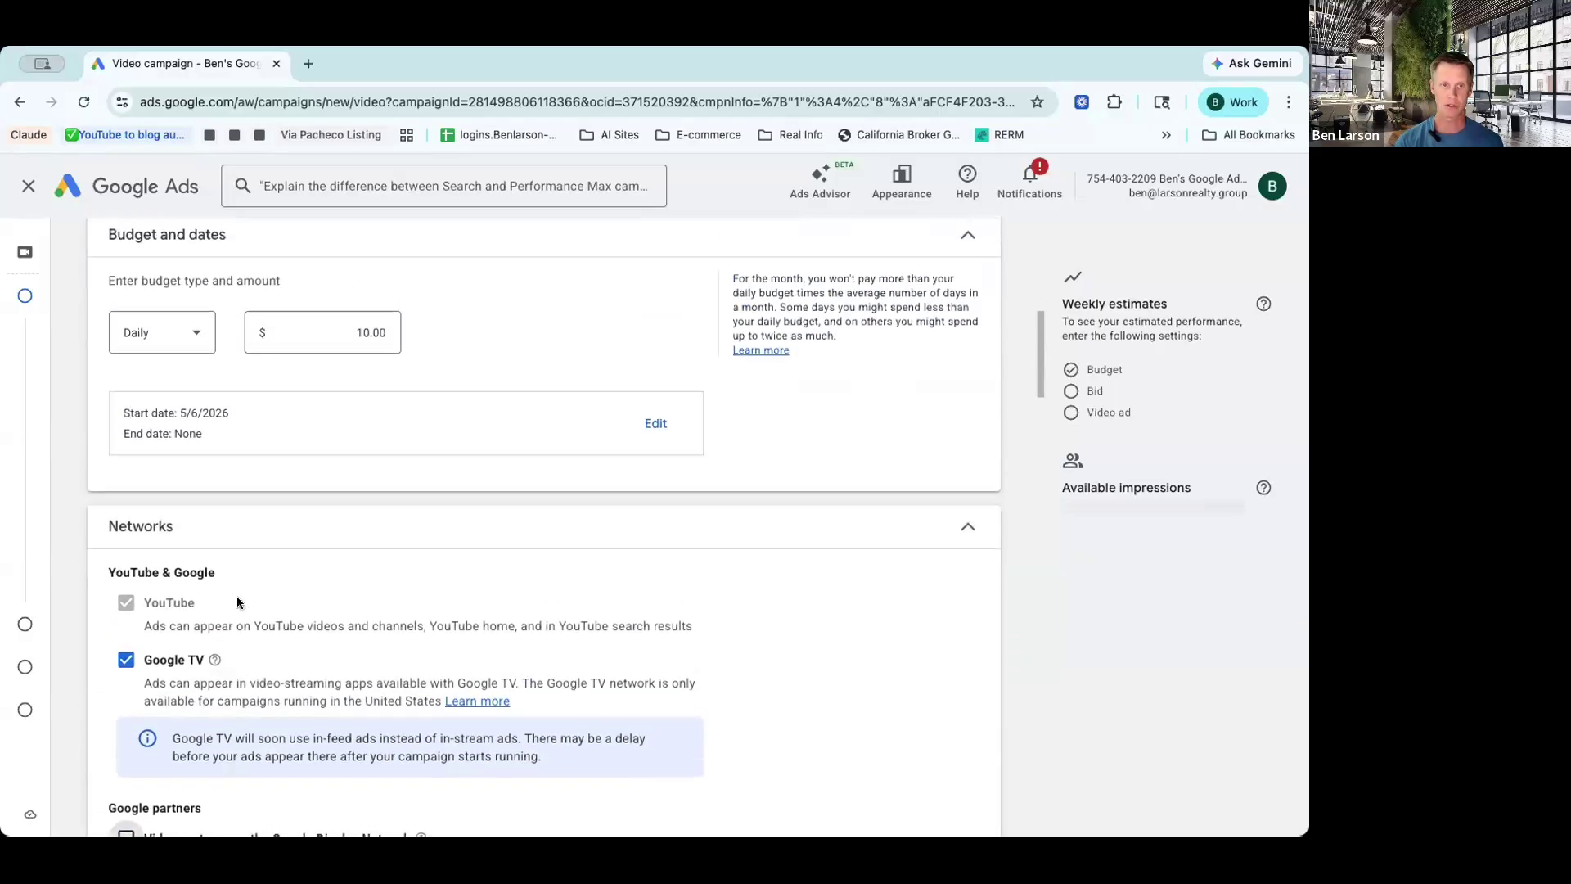
click(126, 660)
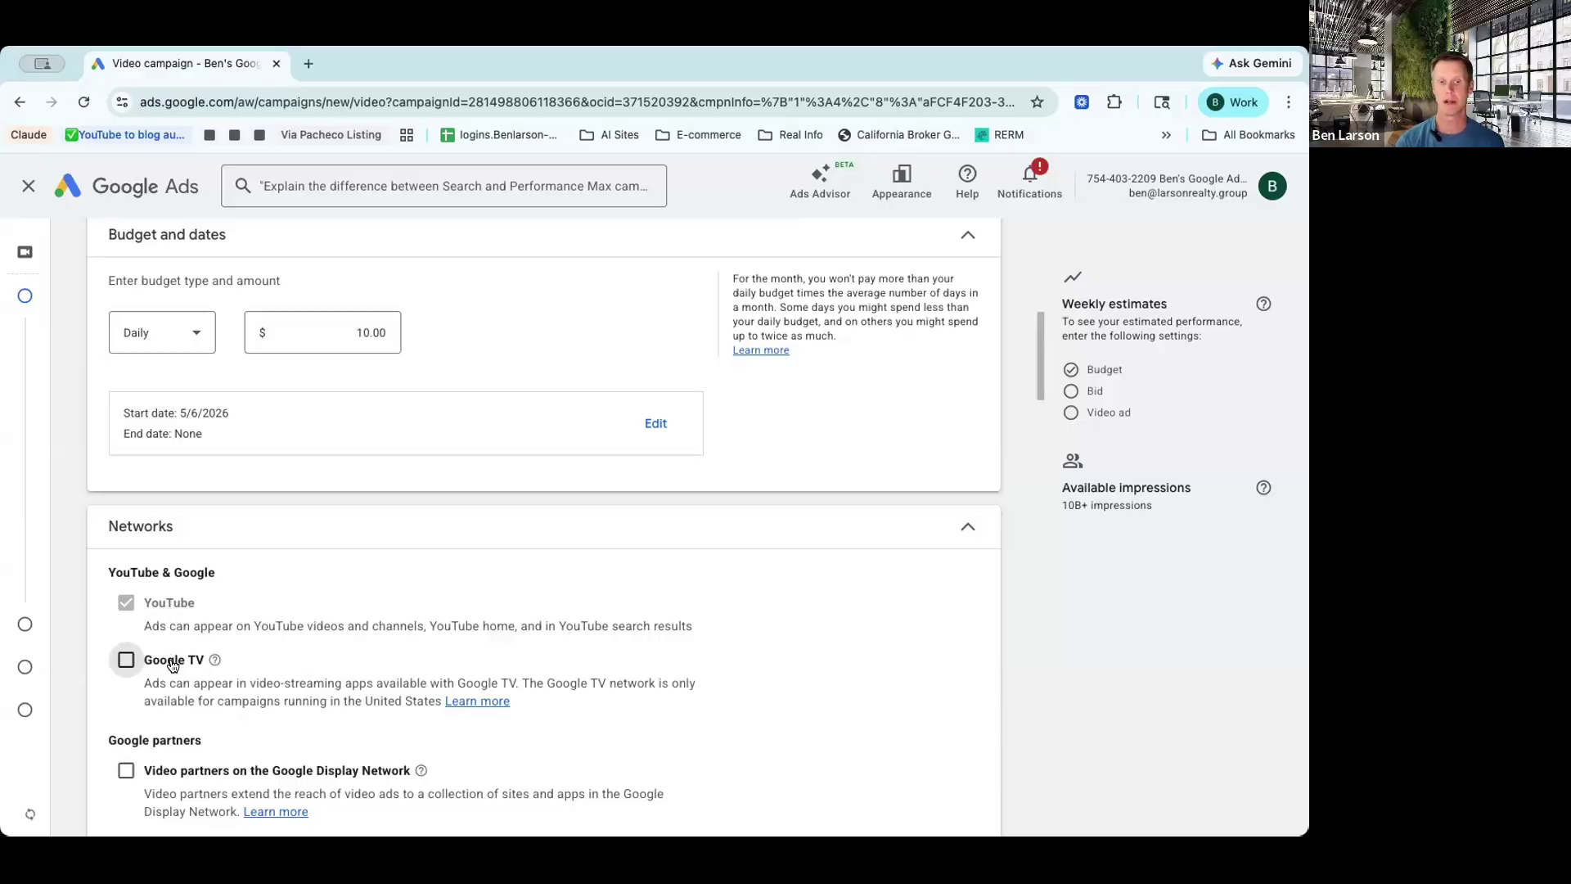
scroll(646, 666, down, 1)
scroll(646, 667, down, 5)
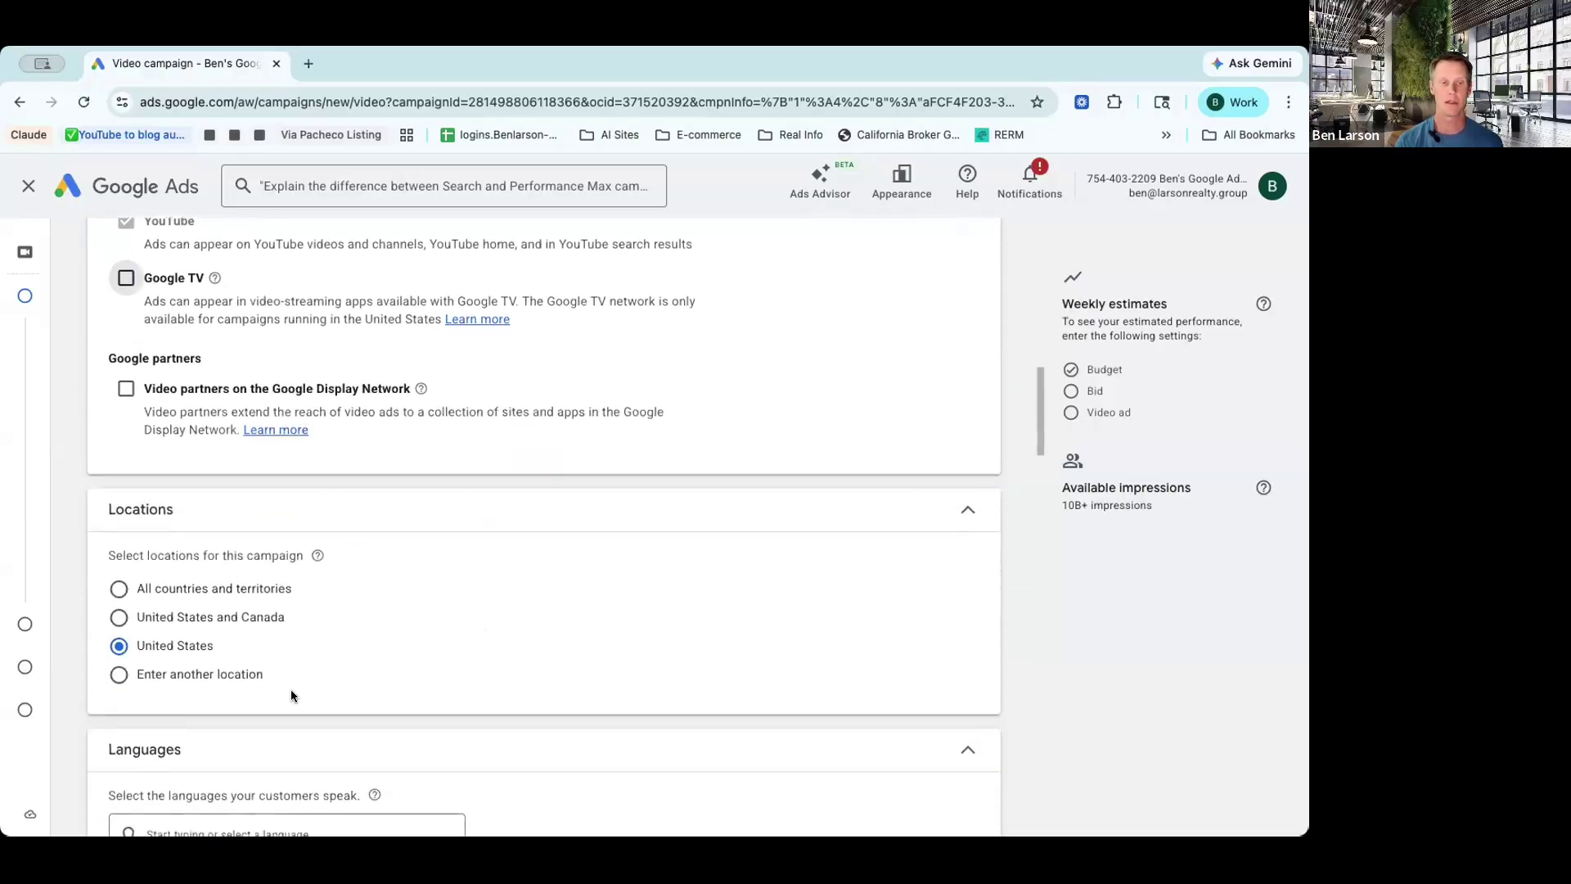
Step: Search 'manhattan beach' in advanced location search and include Manhattan Beach, California
click(120, 675)
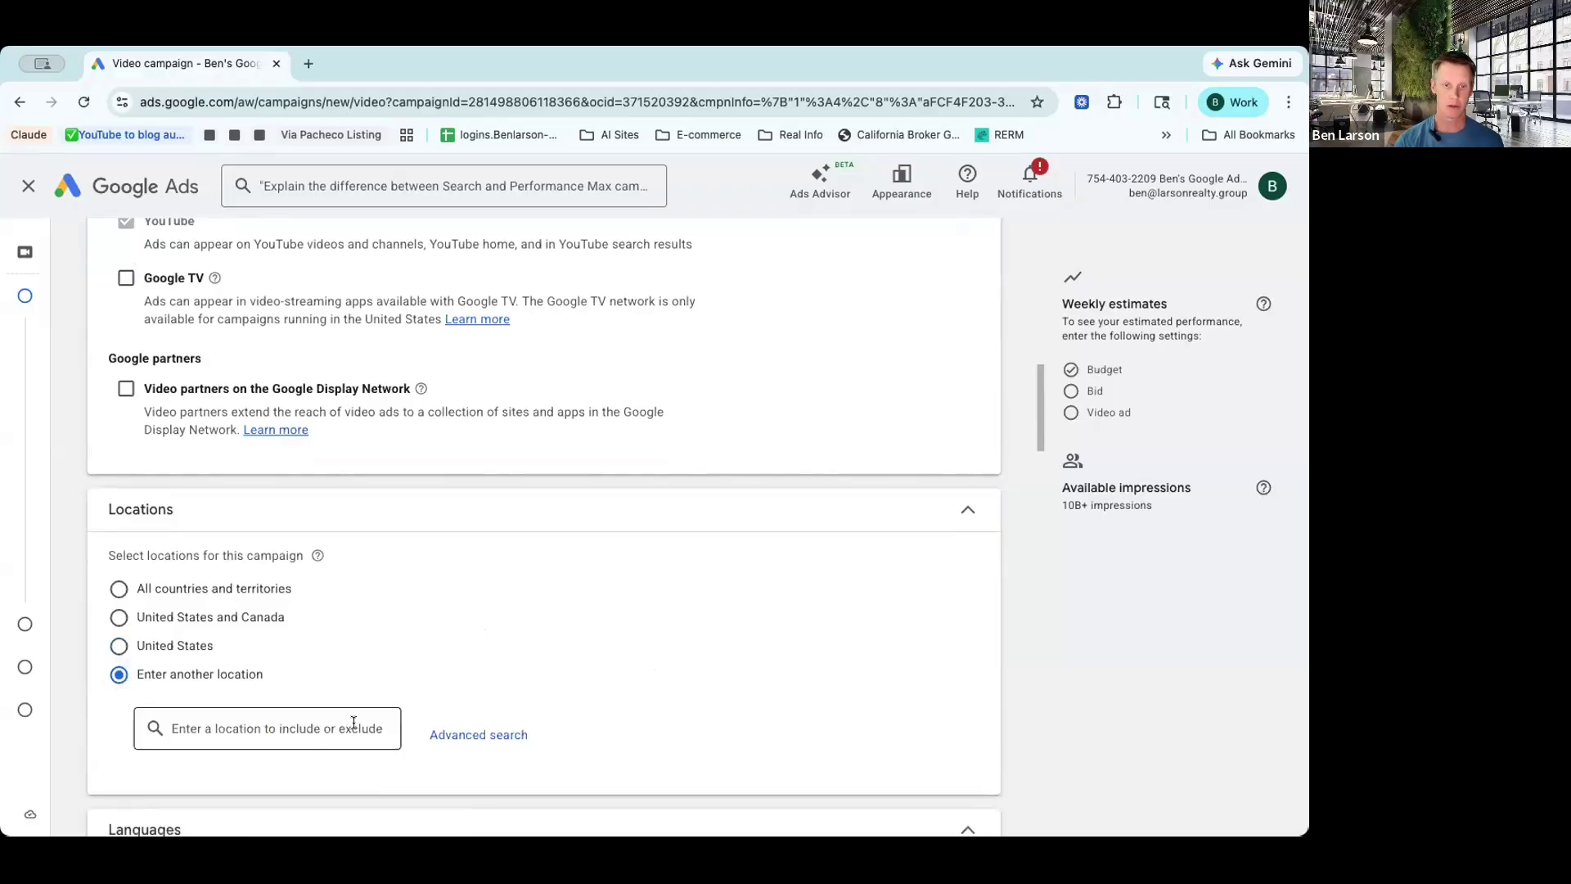
click(482, 734)
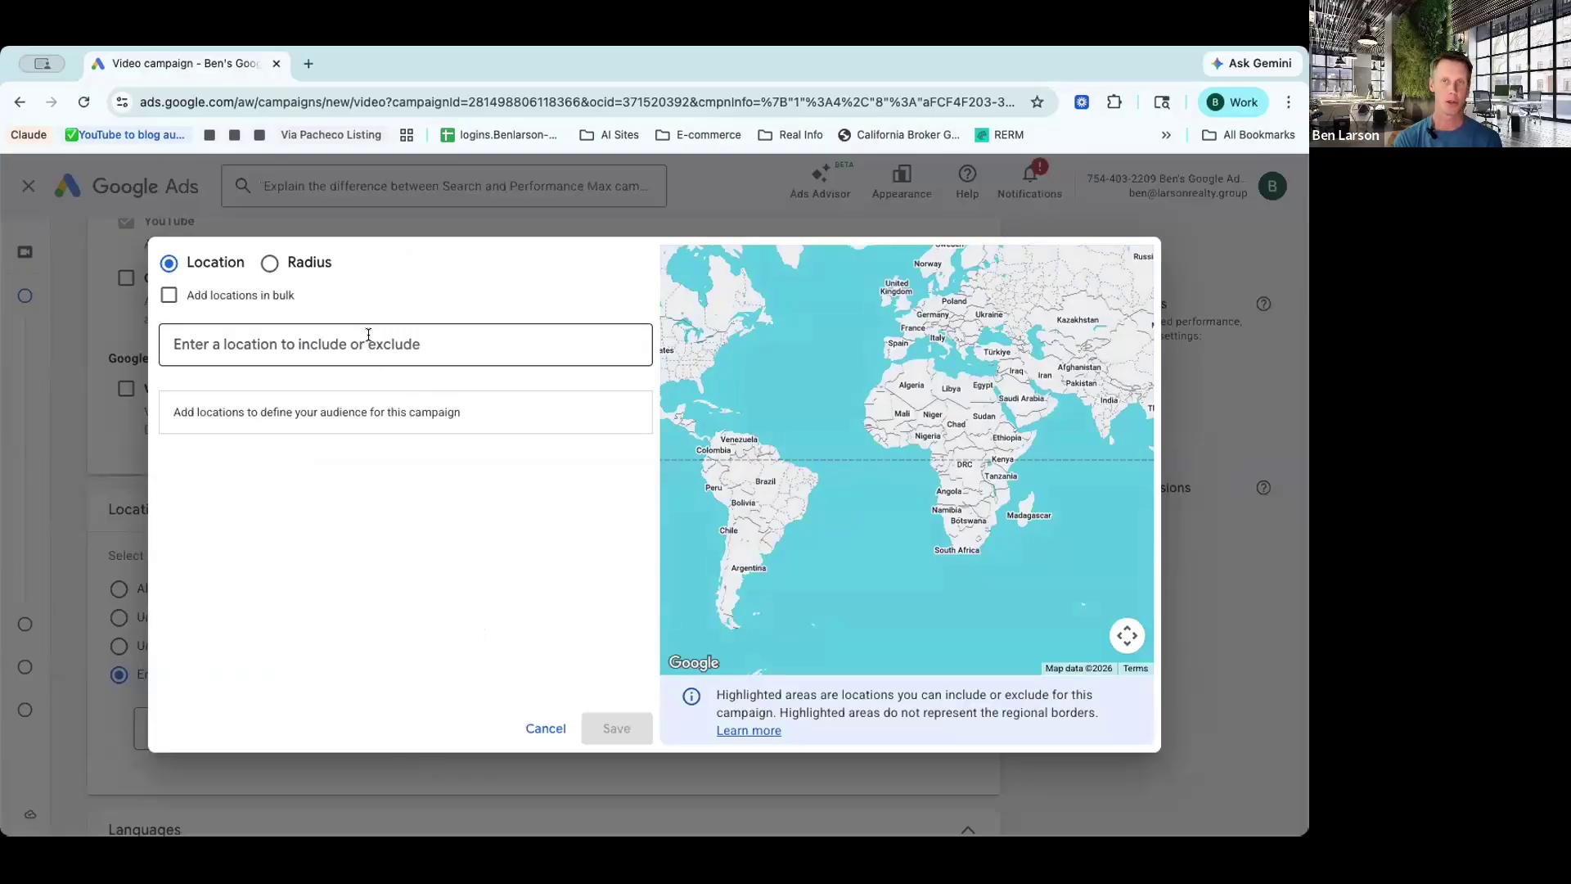
click(276, 343)
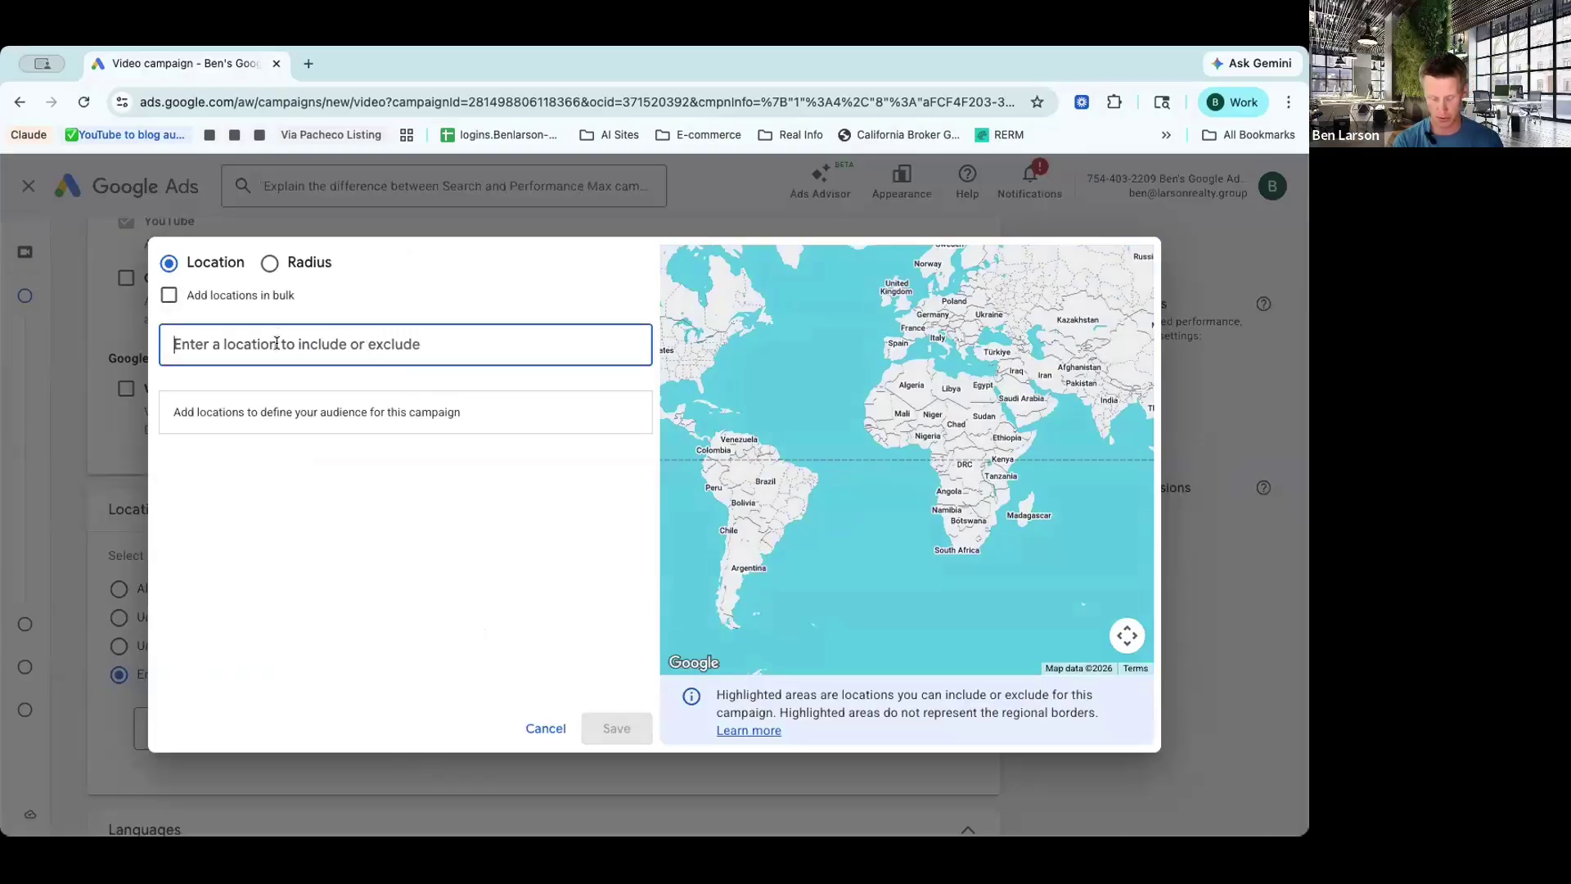
text(manhattan)
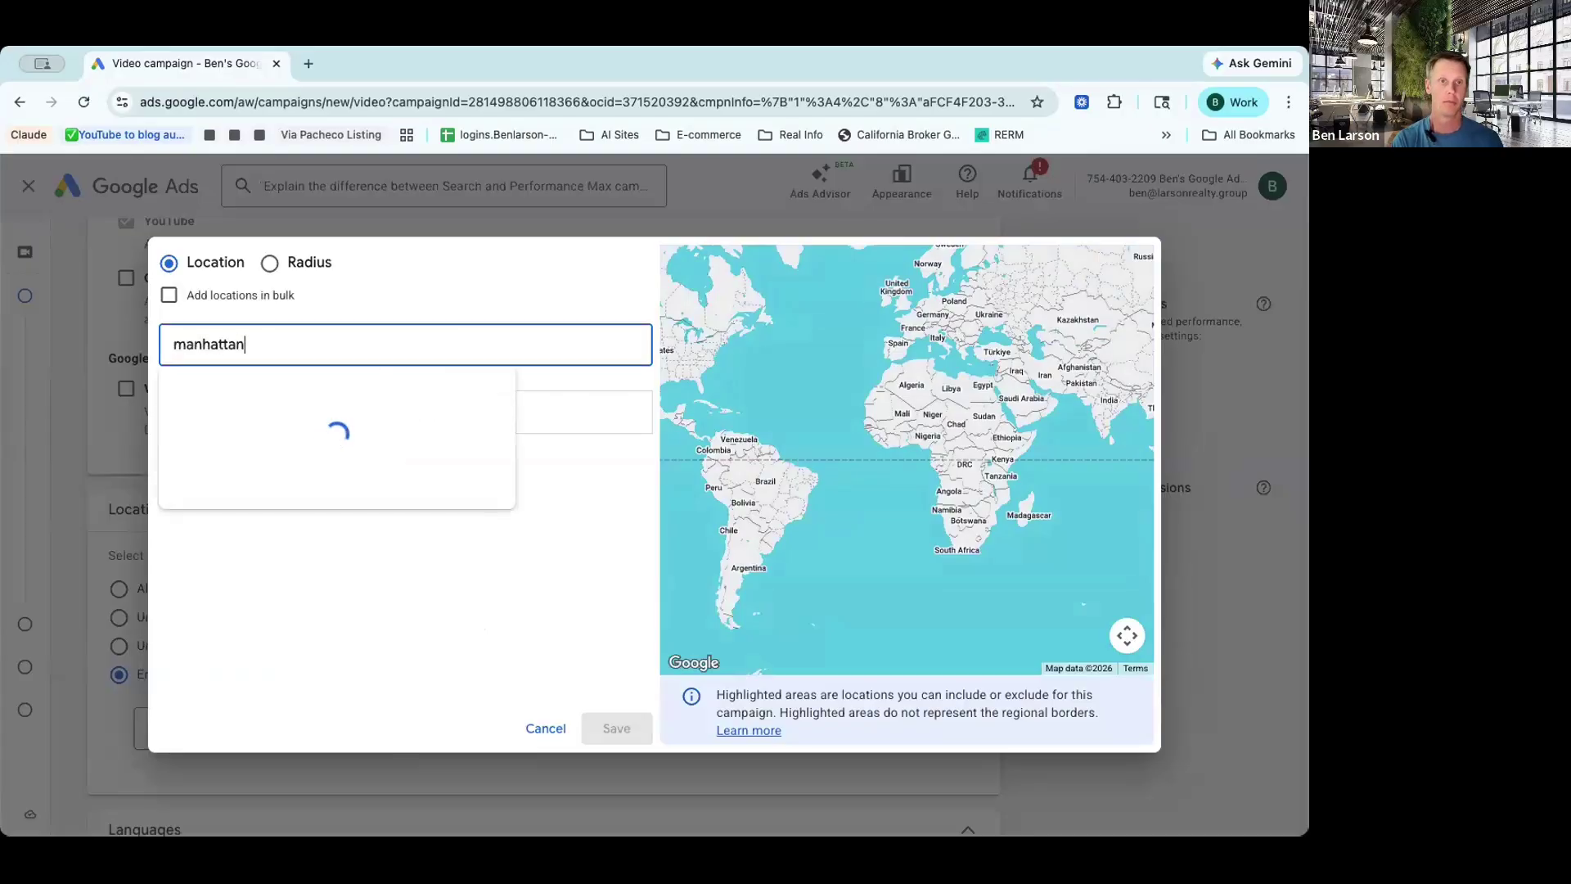
text( beach)
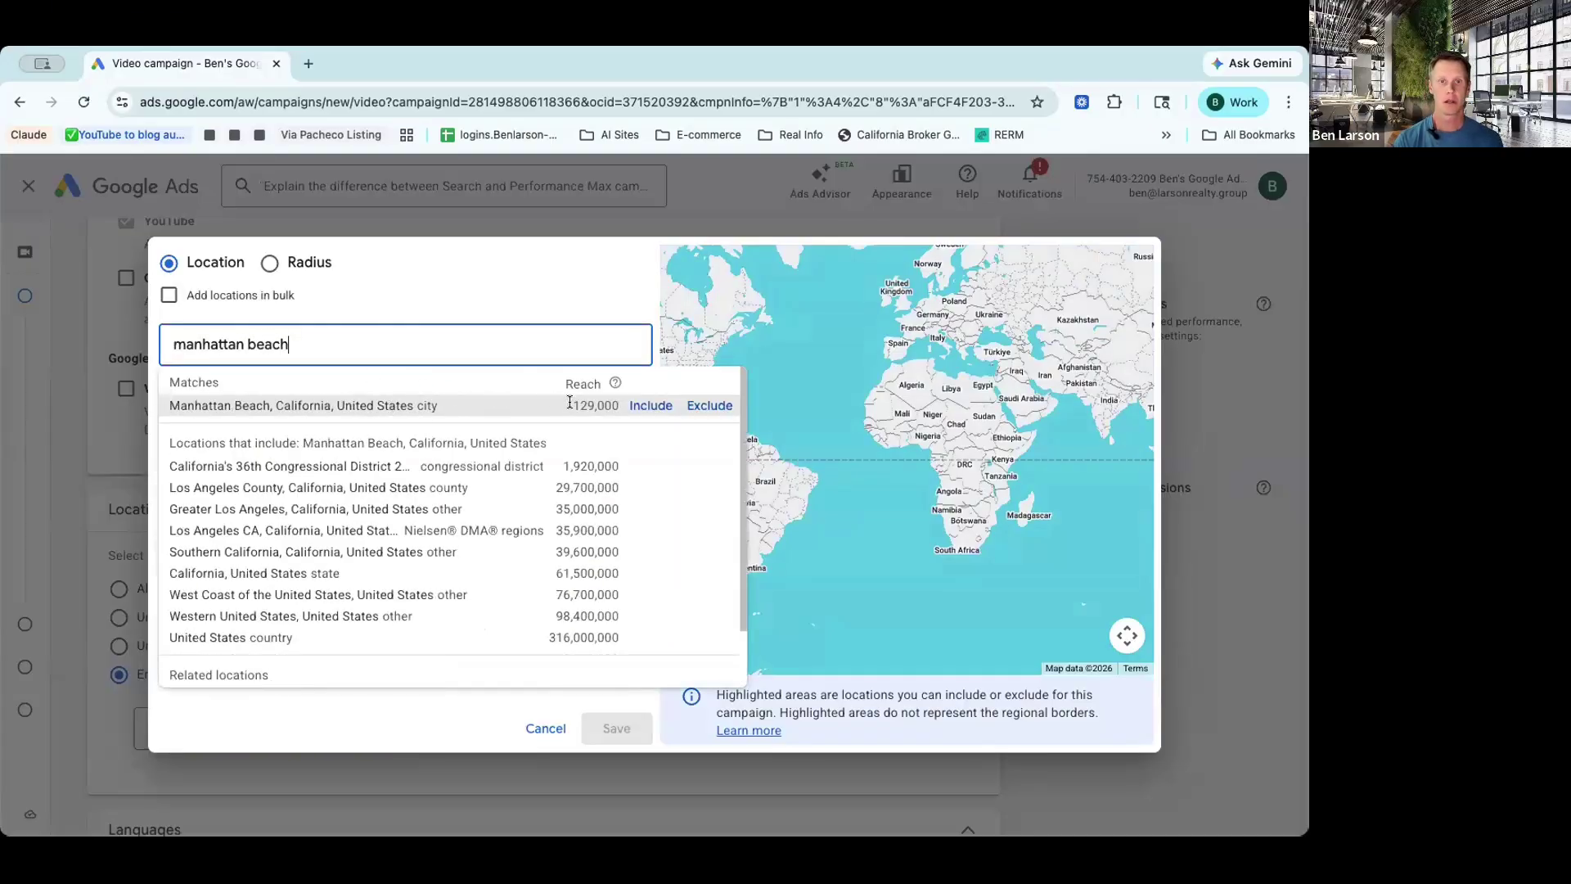
click(649, 405)
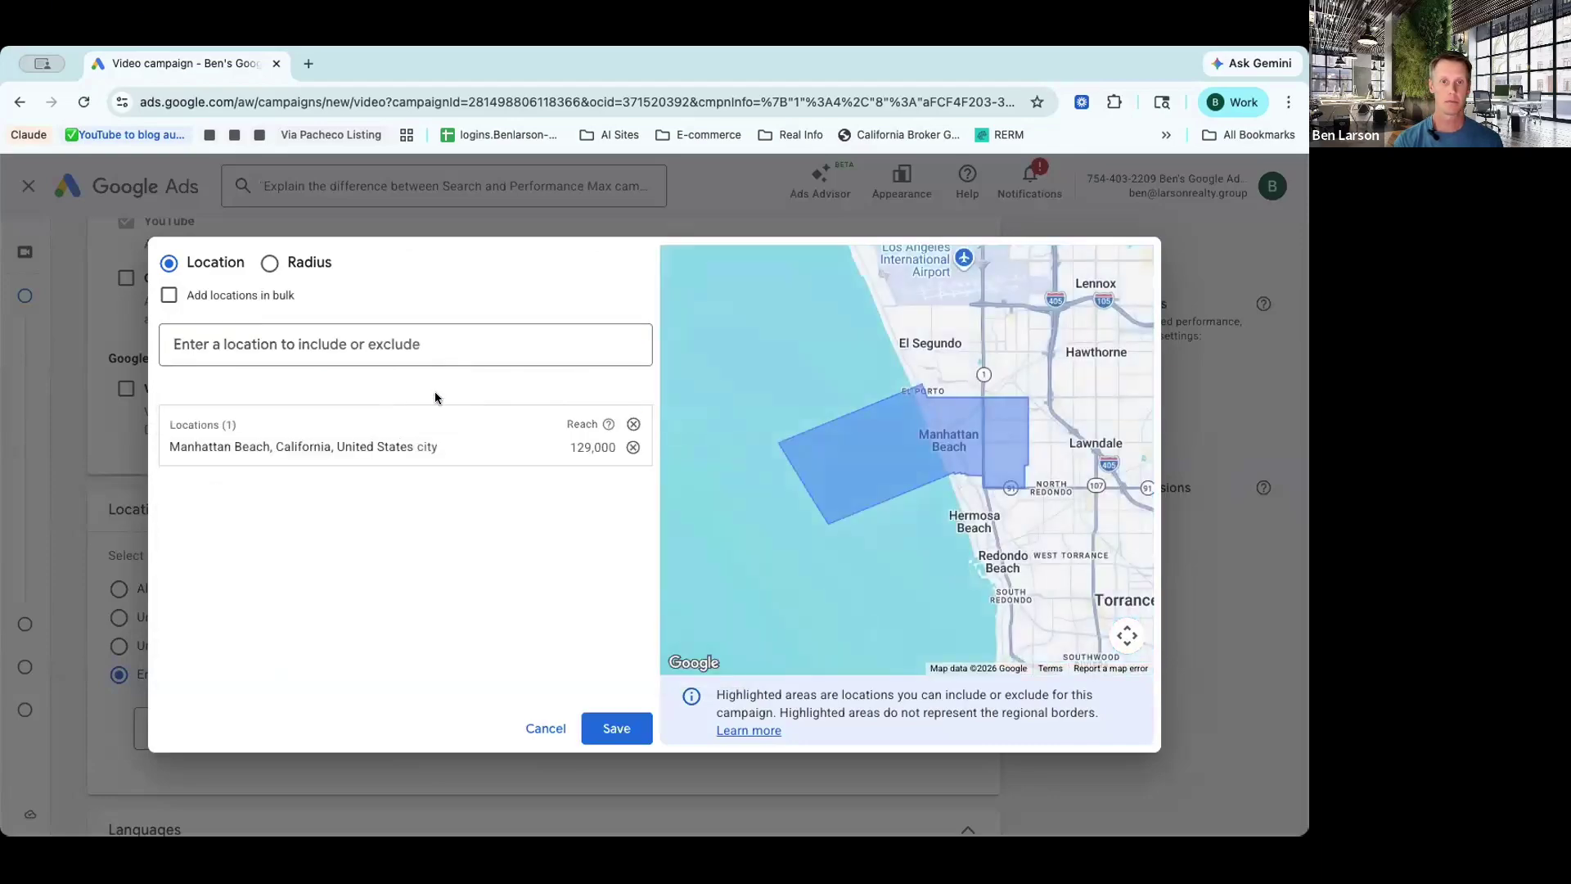
click(269, 265)
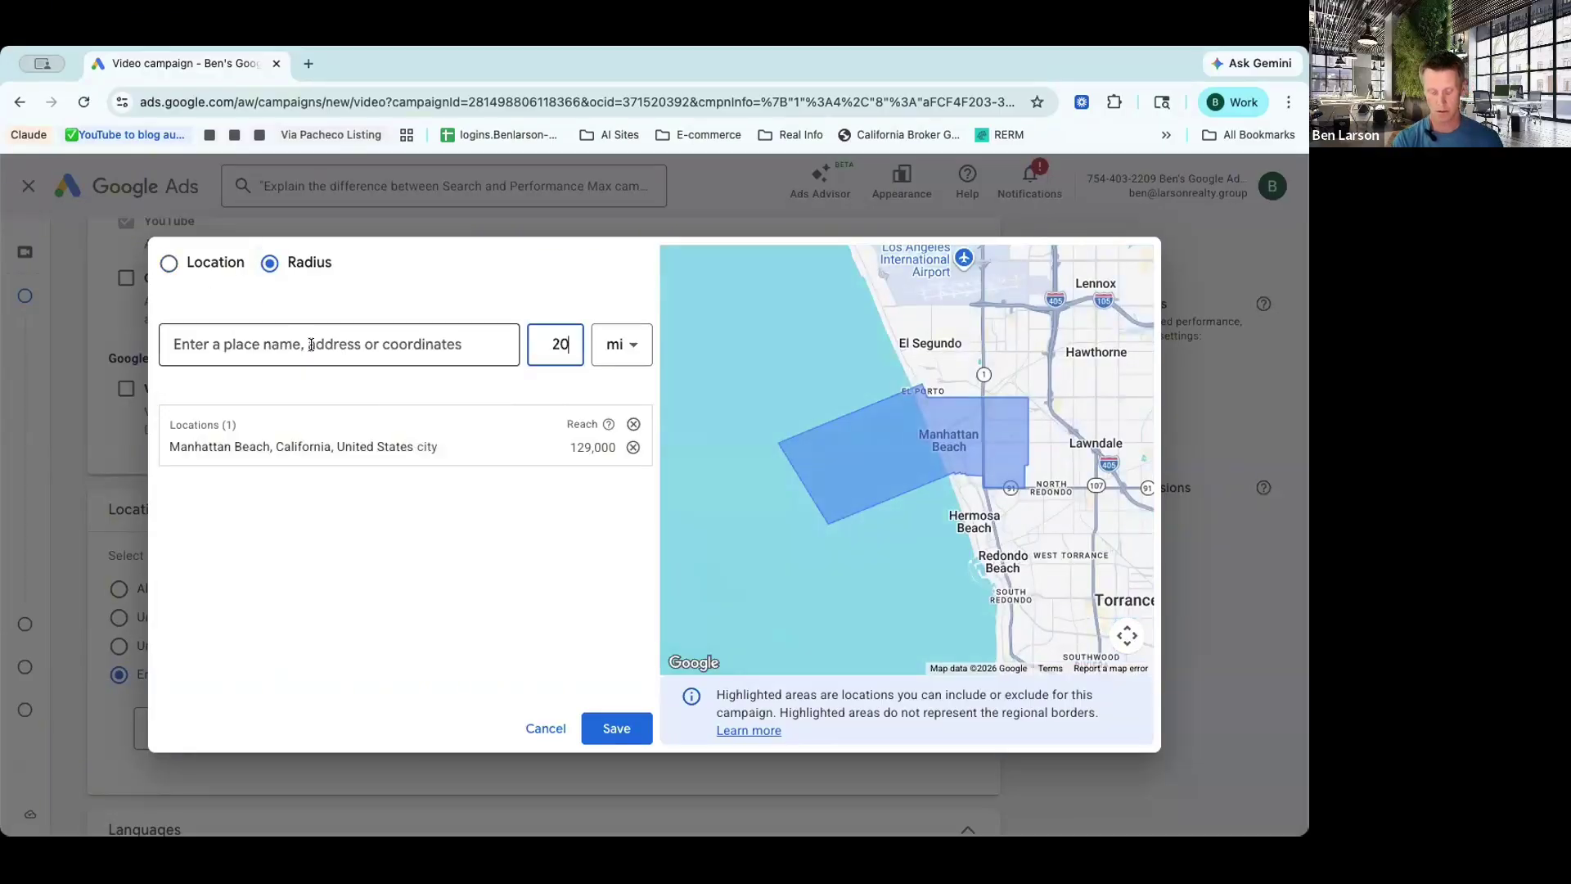
text(red)
key(BackSpace)
key(BackSpace)
key(BackSpace)
key(BackSpace)
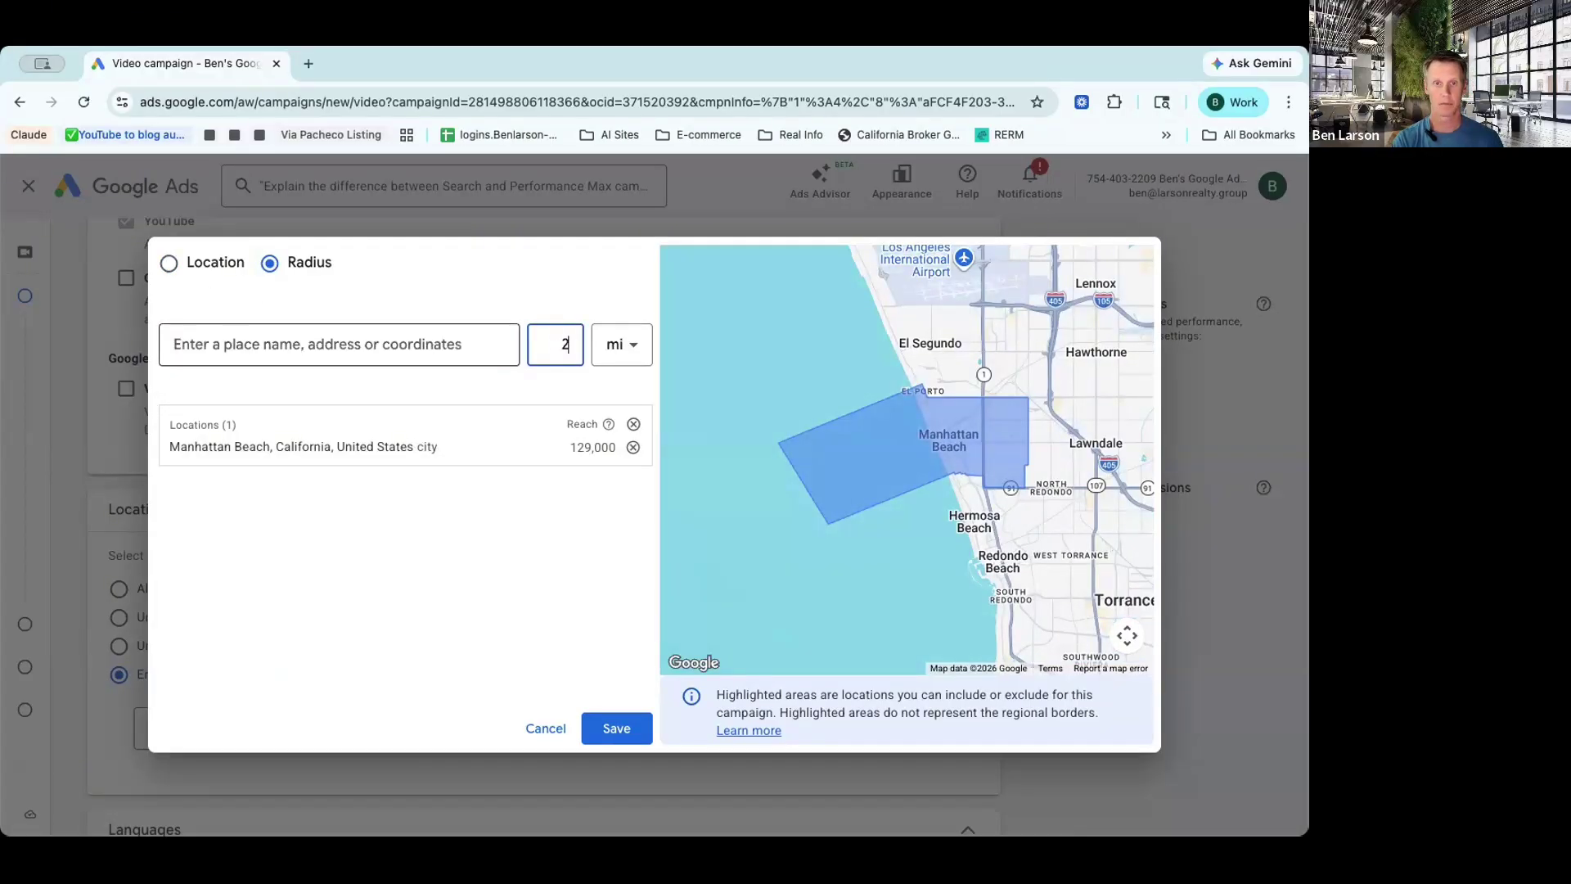
key(BackSpace)
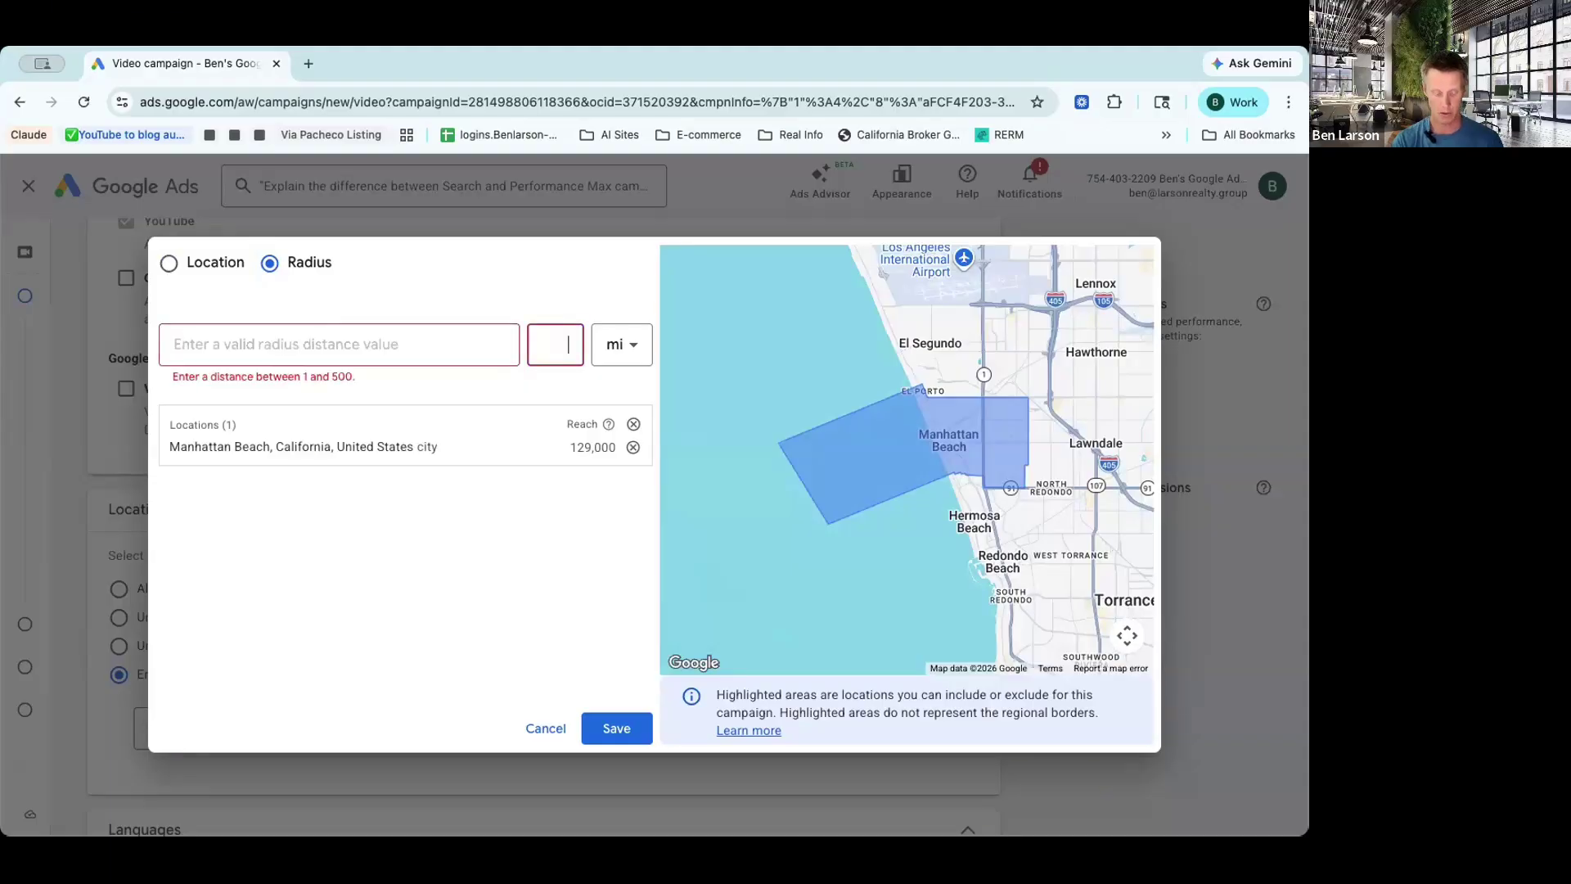
text(2)
click(277, 344)
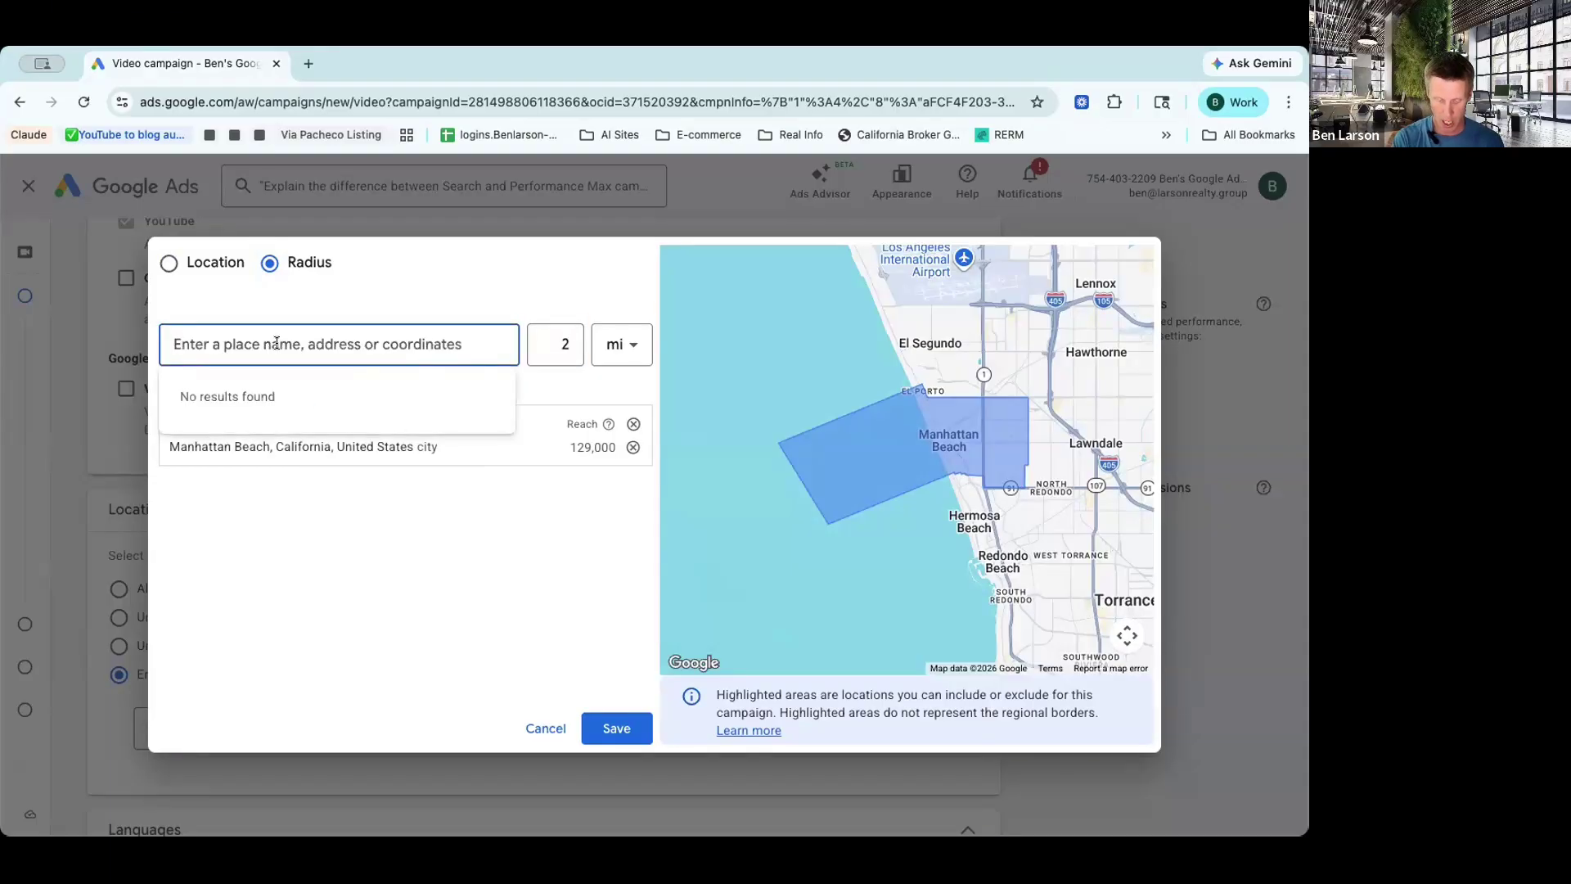
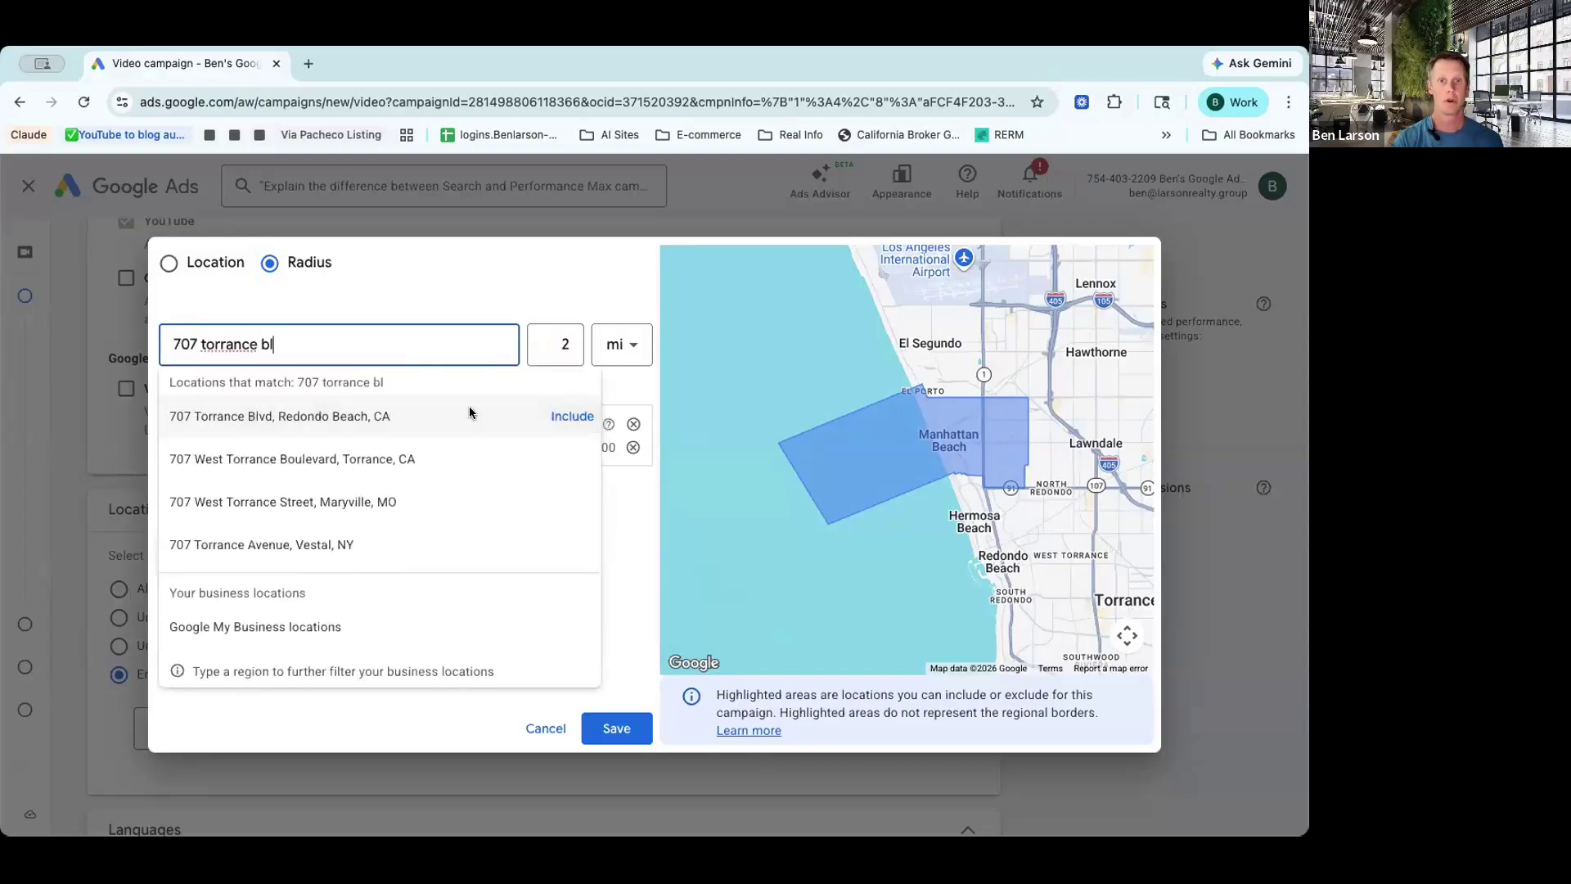
click(570, 416)
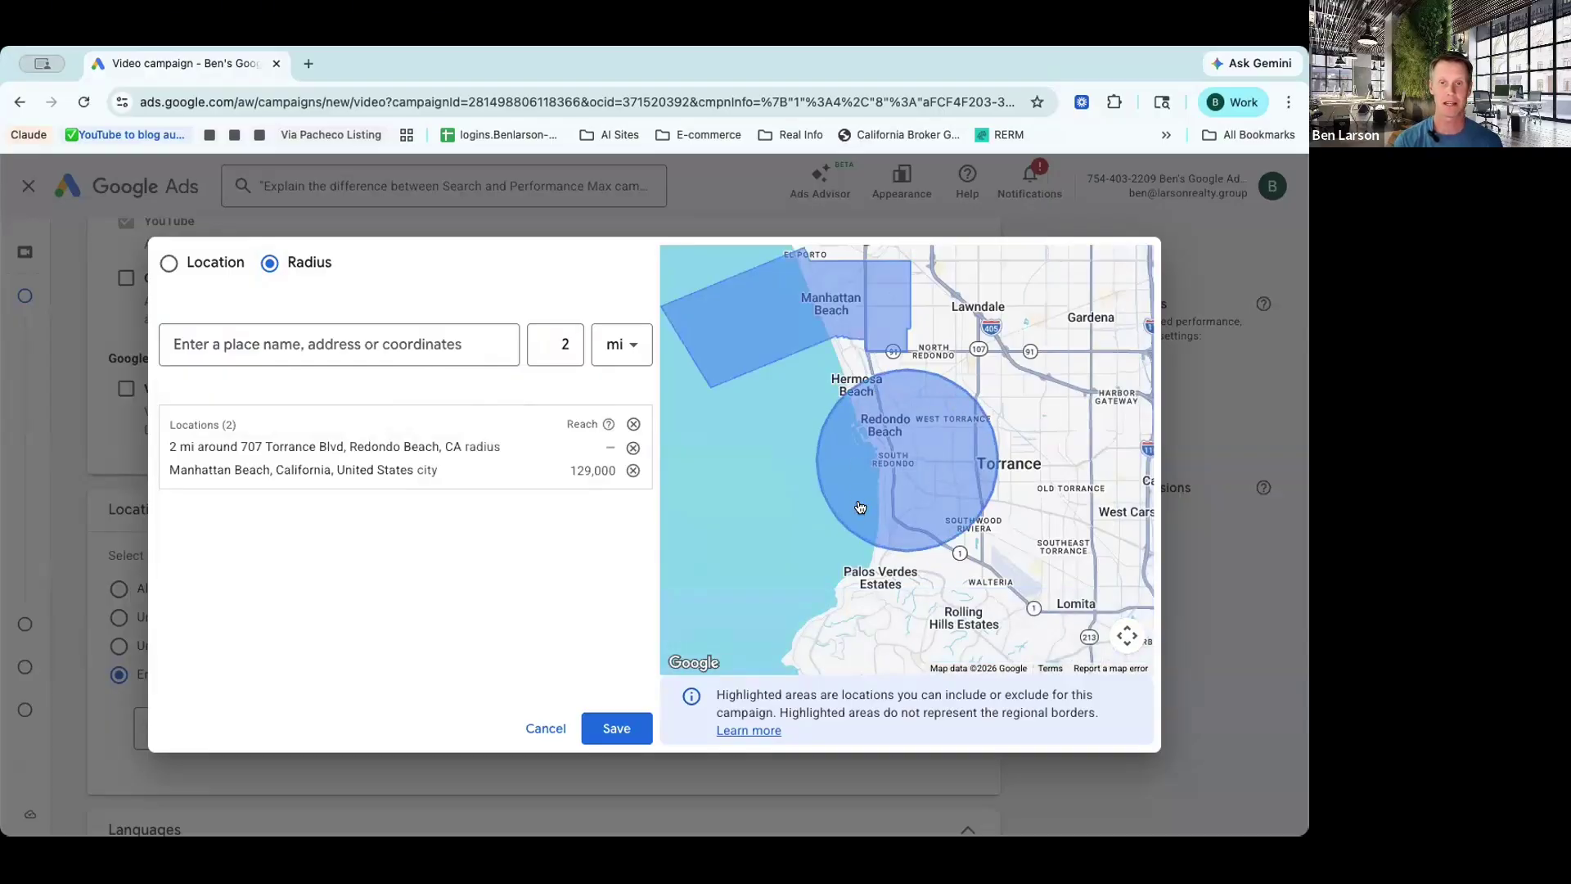
Step: Change the Torrance Blvd radius target to 1 km and save it
click(567, 344)
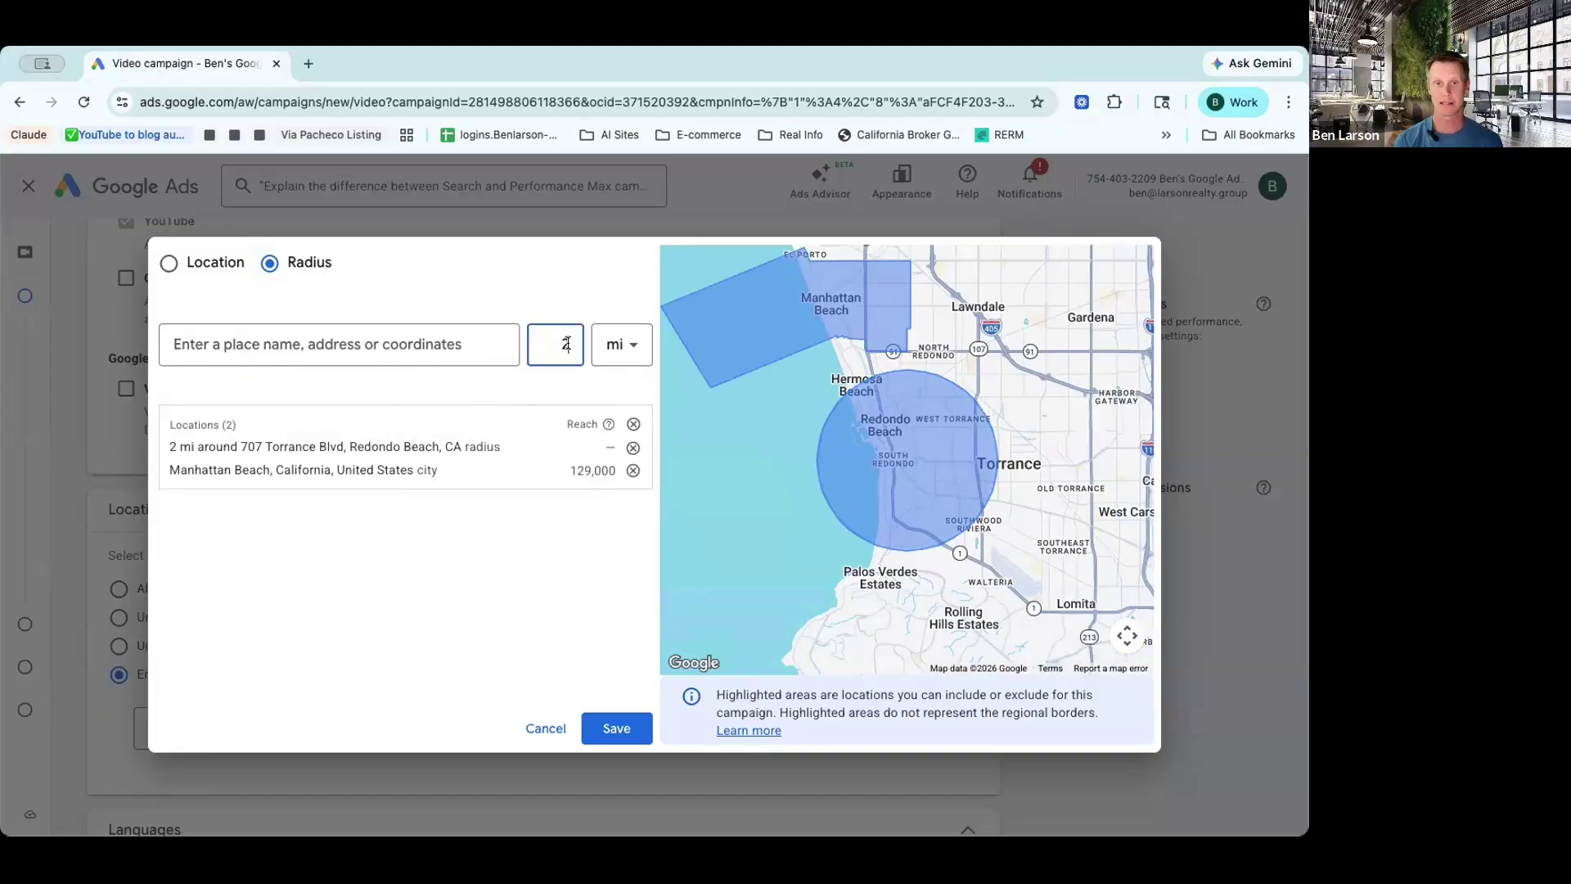
key(BackSpace)
text(1)
click(622, 344)
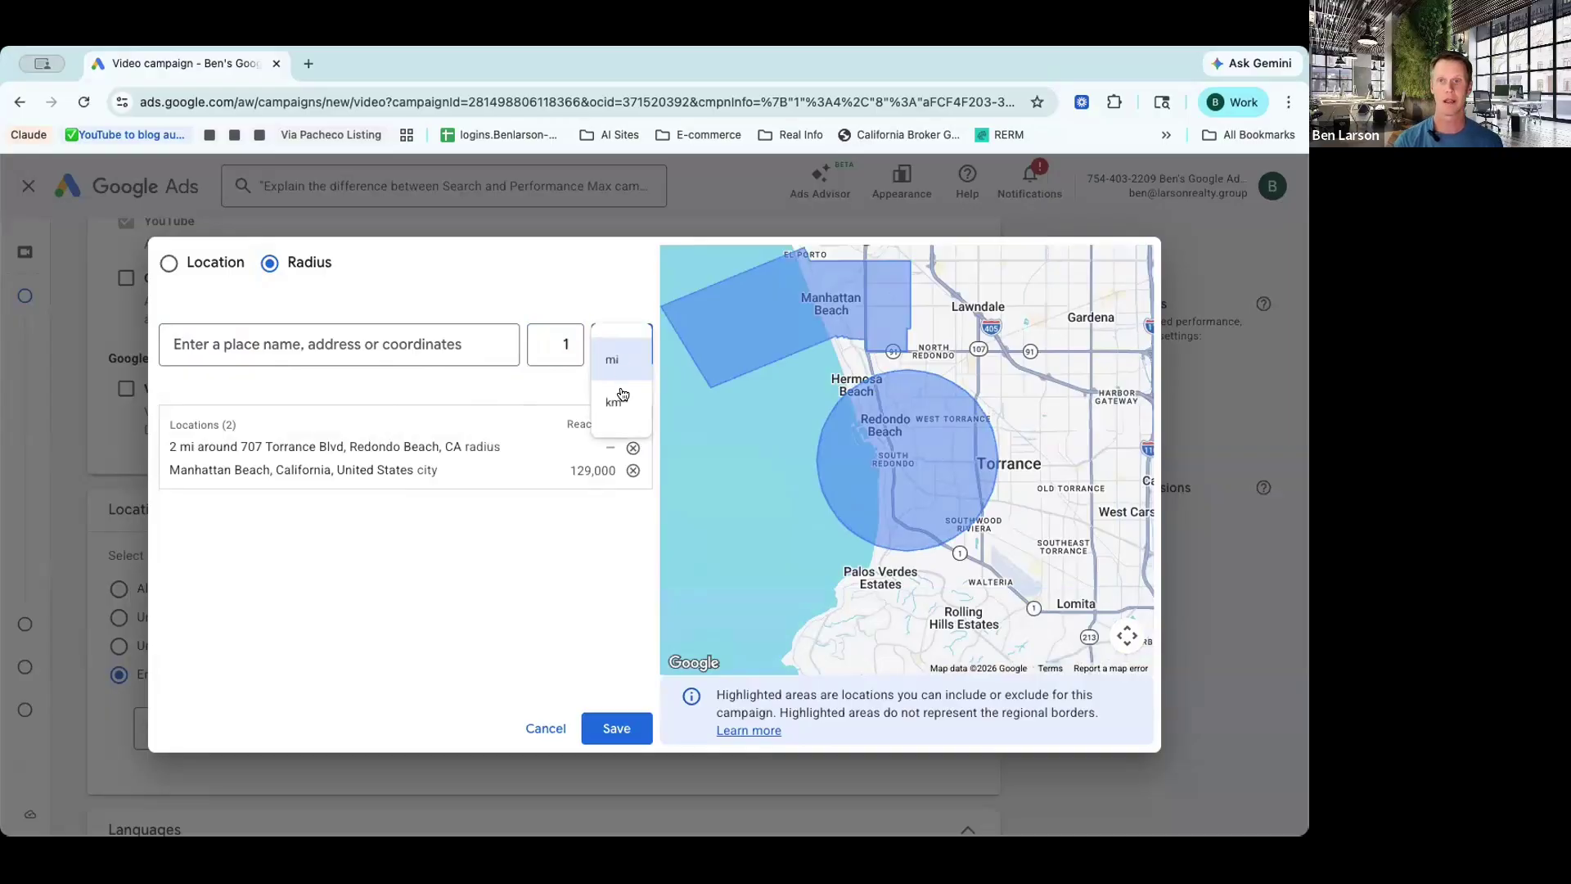
click(616, 401)
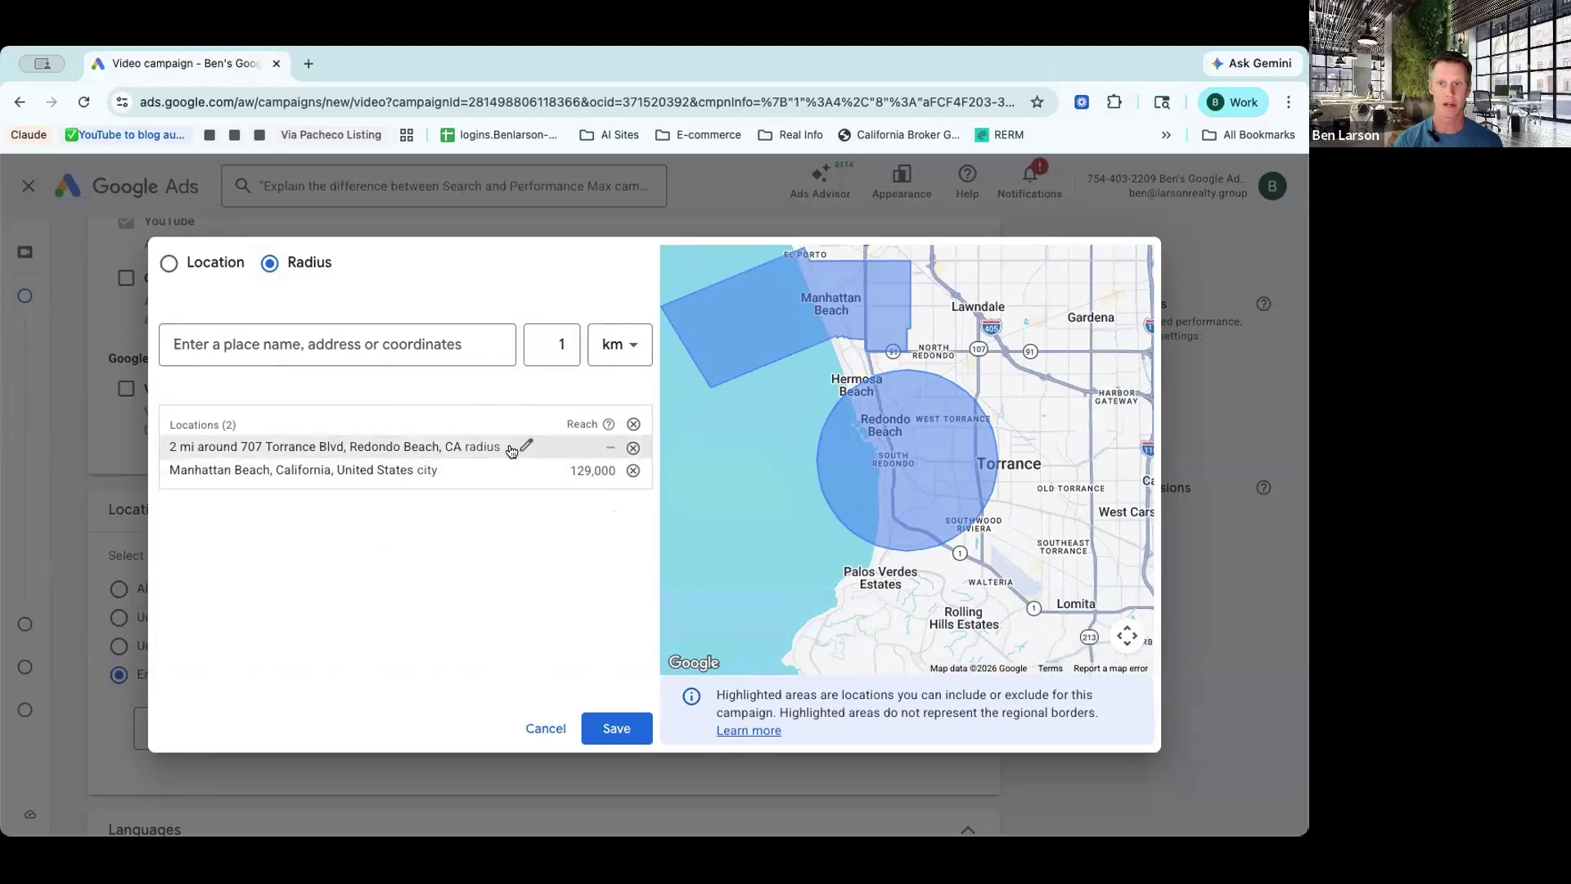
click(528, 446)
key(BackSpace)
text(1)
click(622, 496)
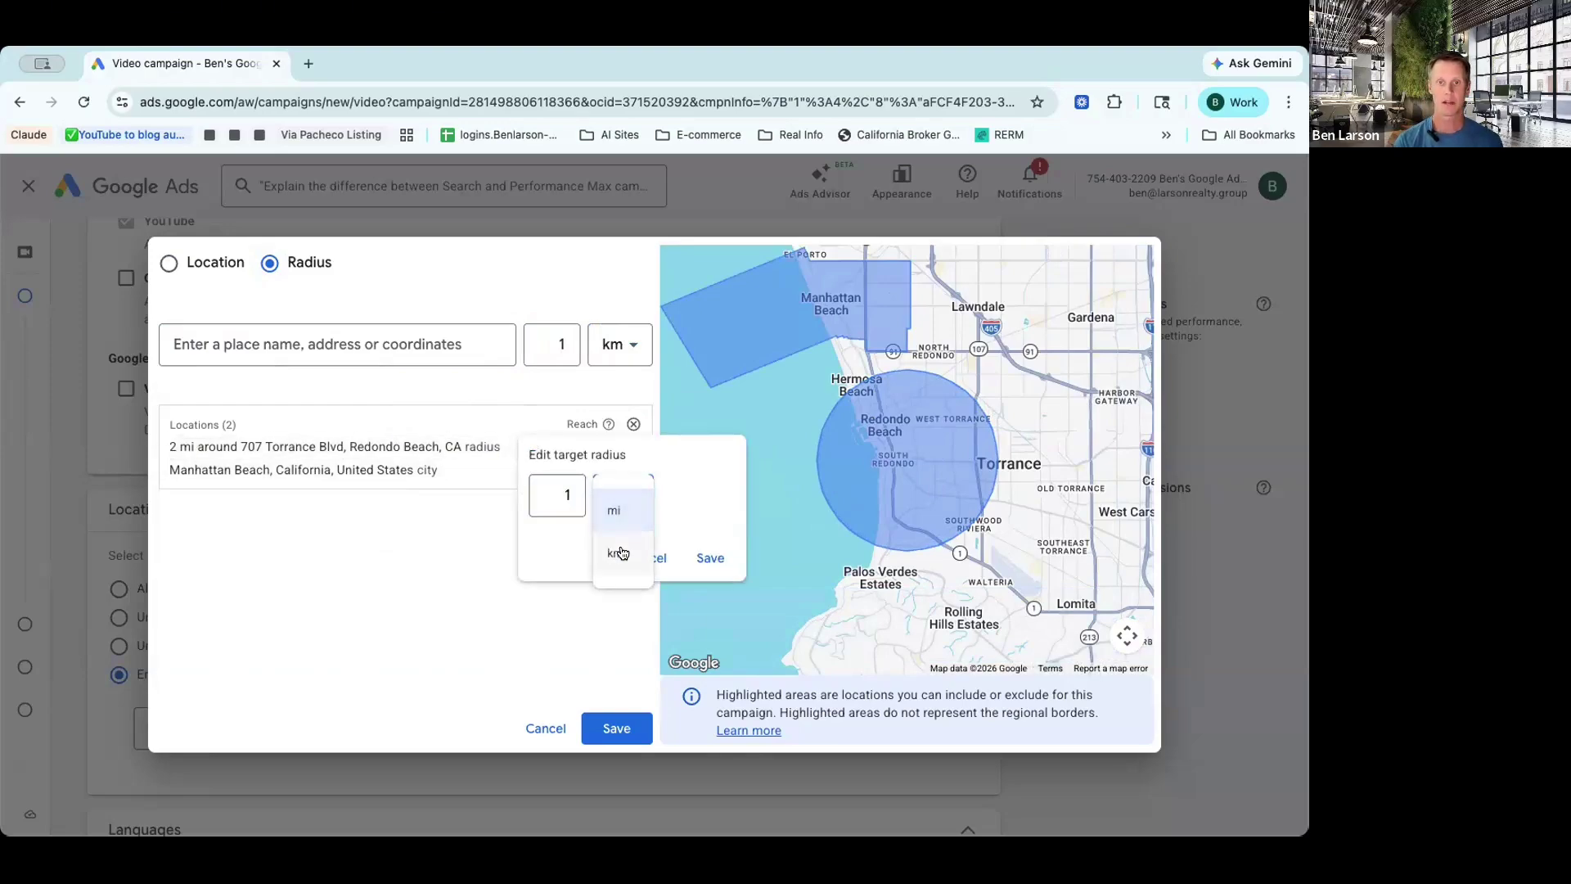
click(619, 553)
click(710, 557)
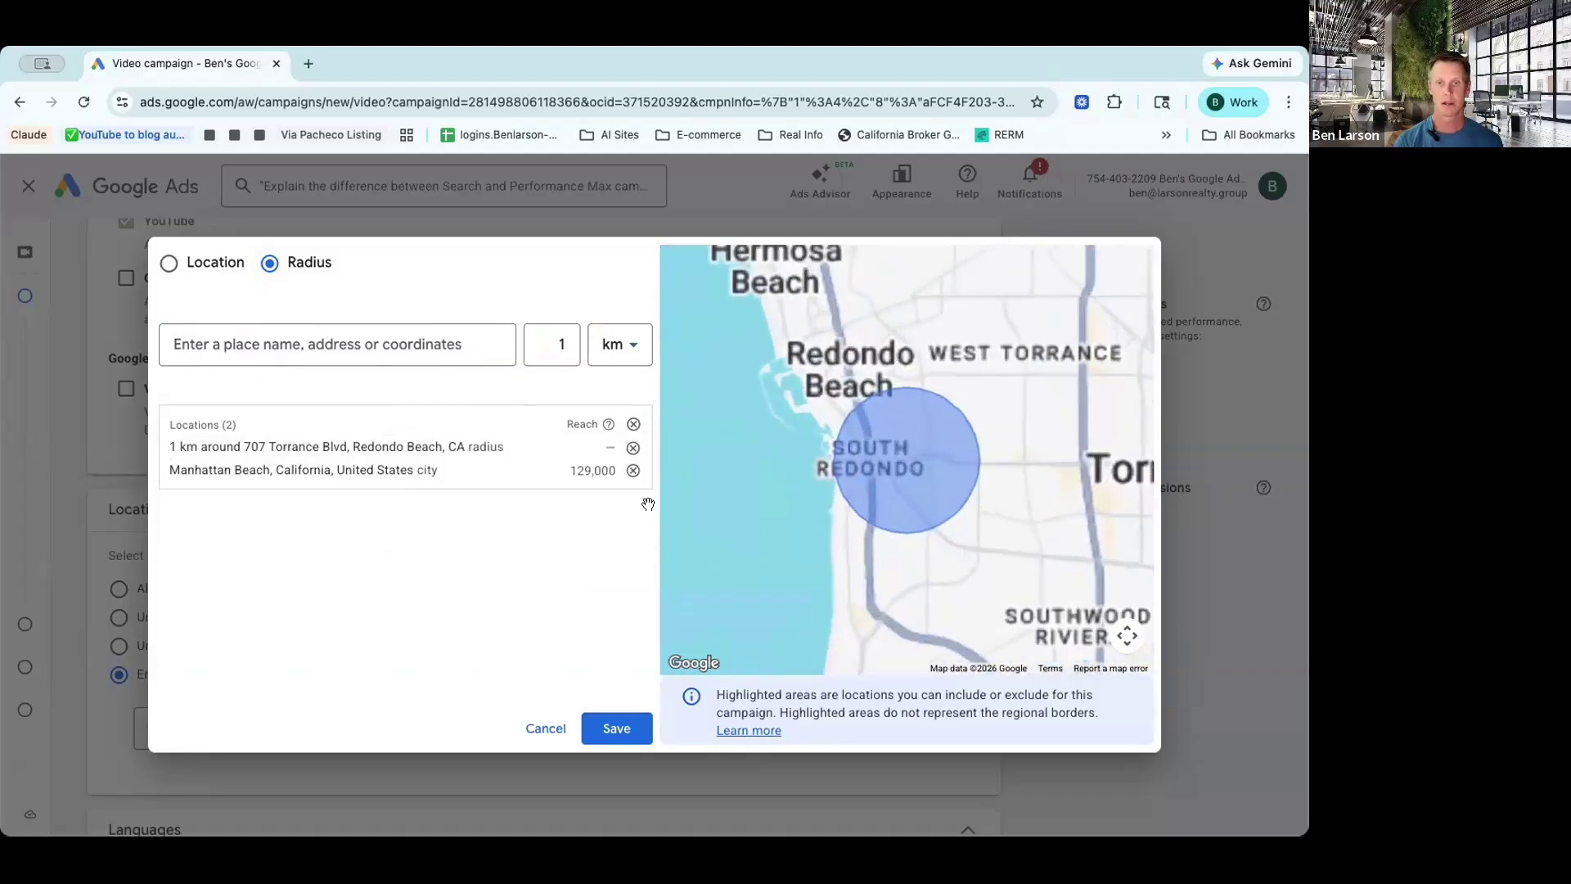
Step: Remove Manhattan Beach from the targets and set the radius fields to 2 miles
click(633, 470)
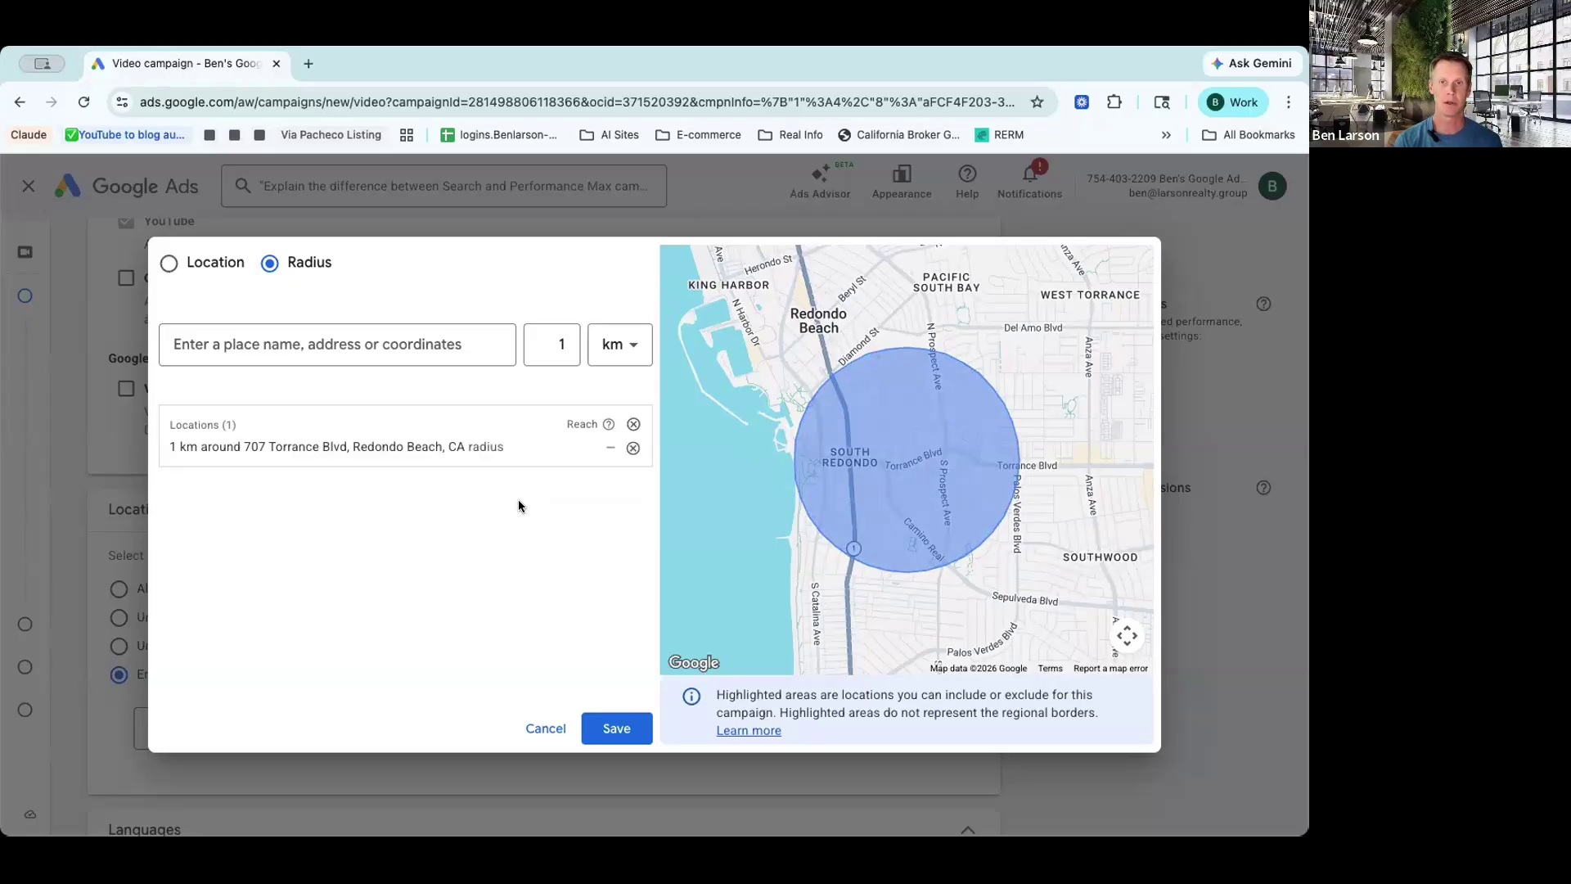
double_click(561, 343)
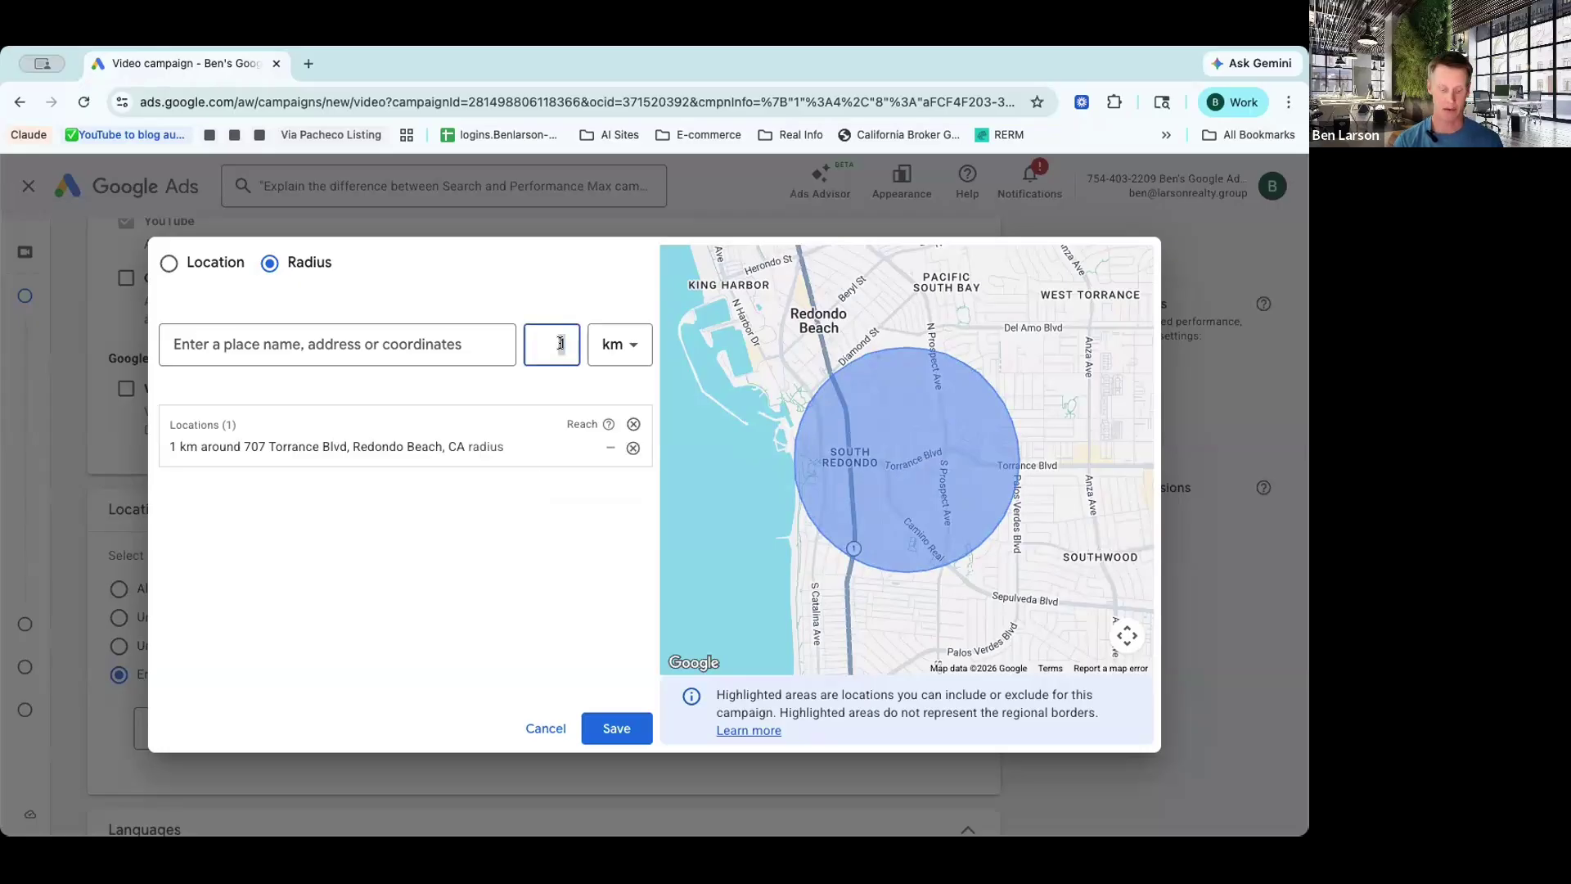
text(2)
click(609, 343)
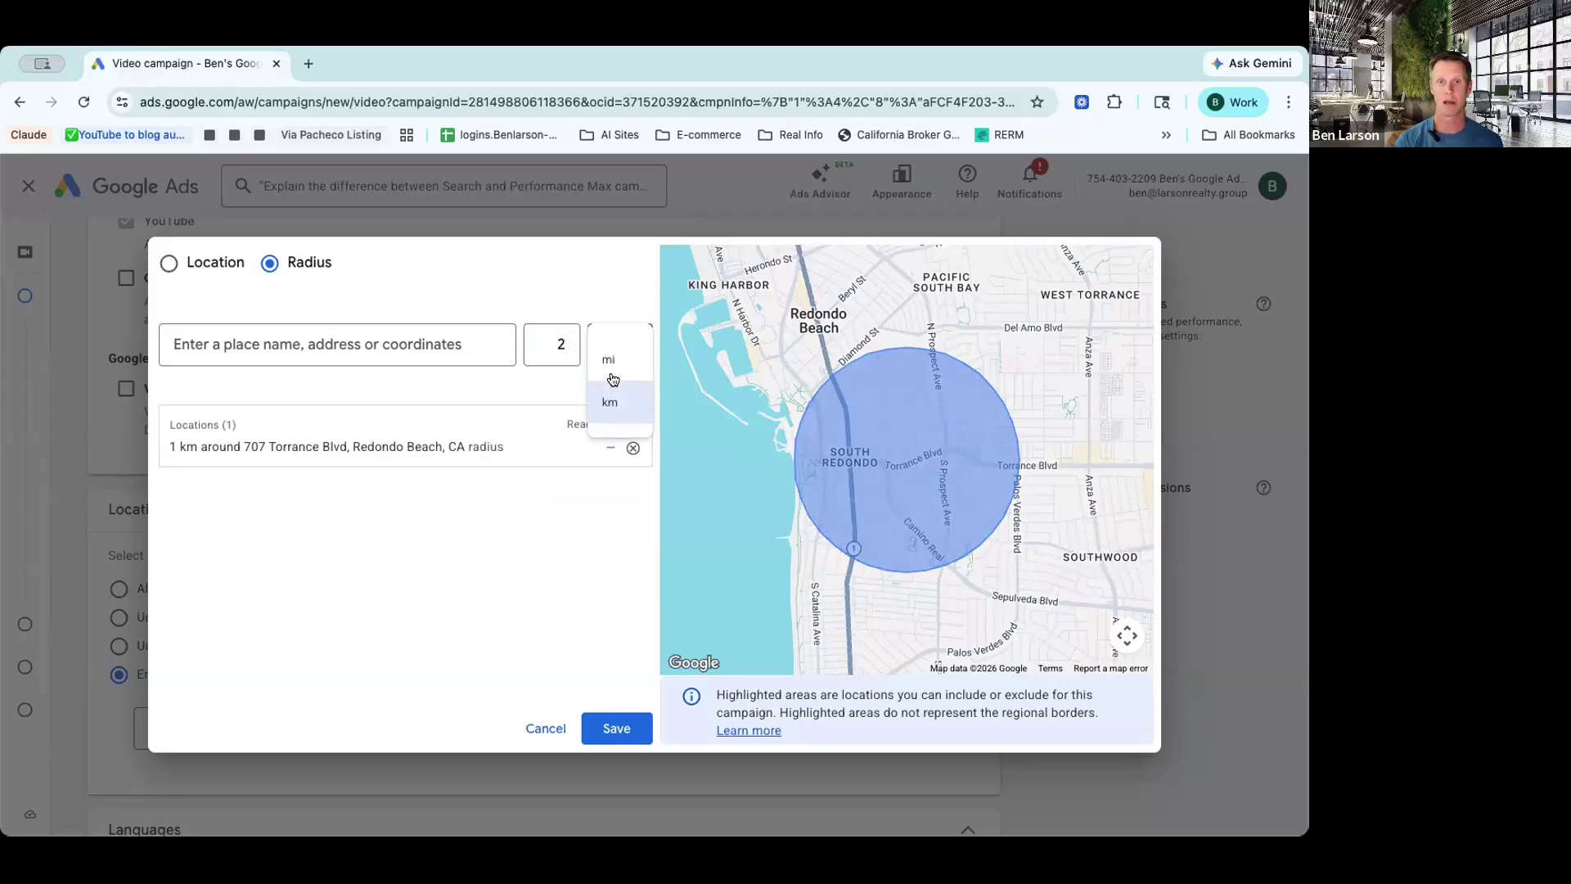
click(615, 368)
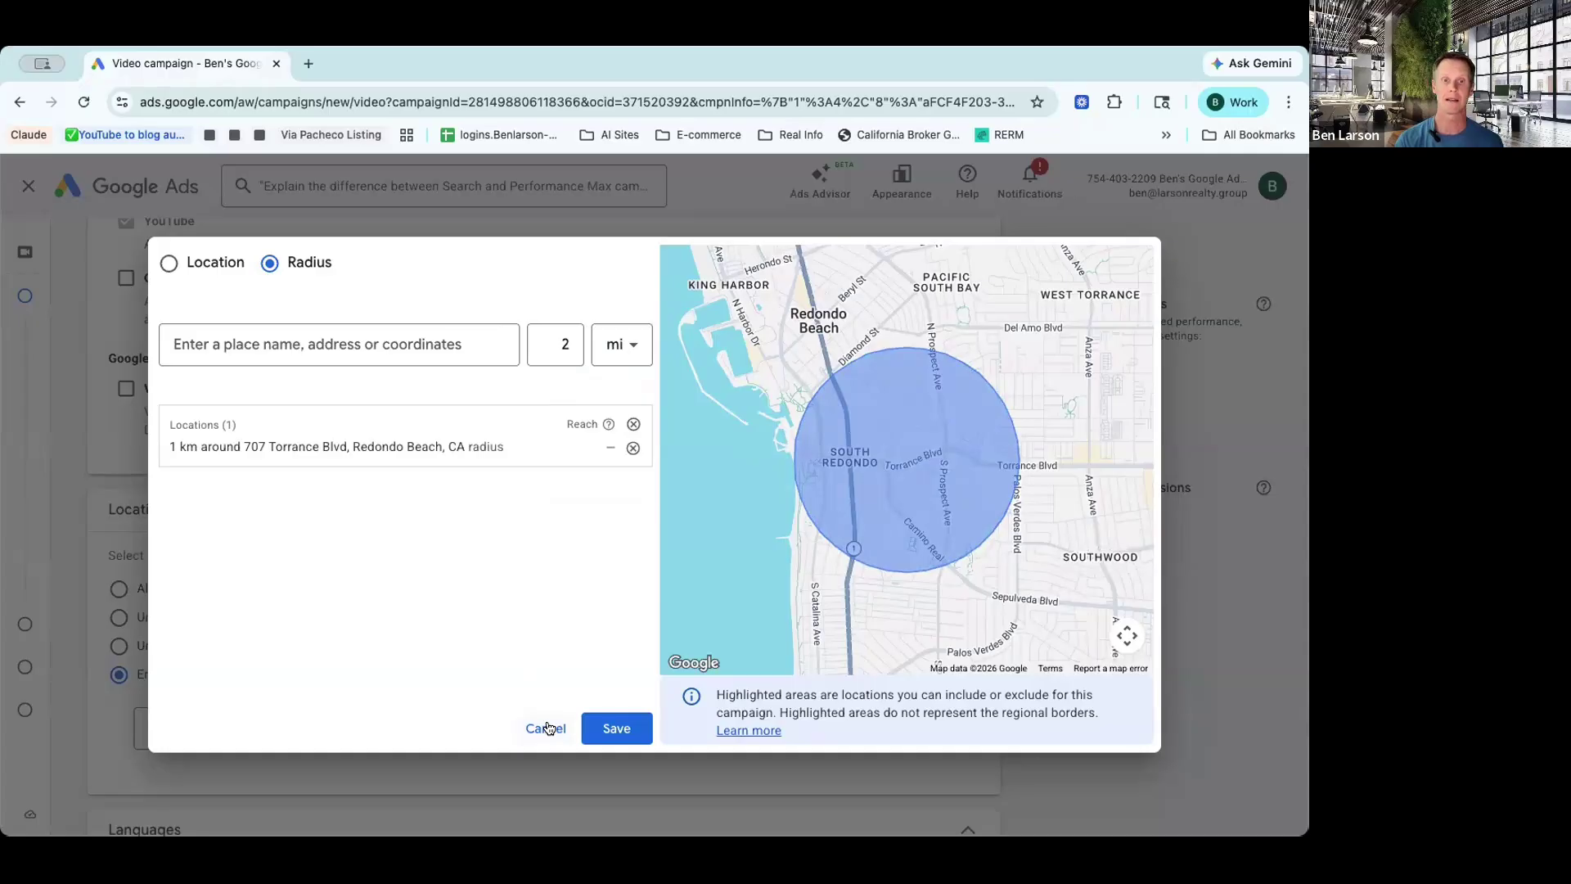
Step: Cancel the Radius dialog and select United States as the campaign location
click(547, 728)
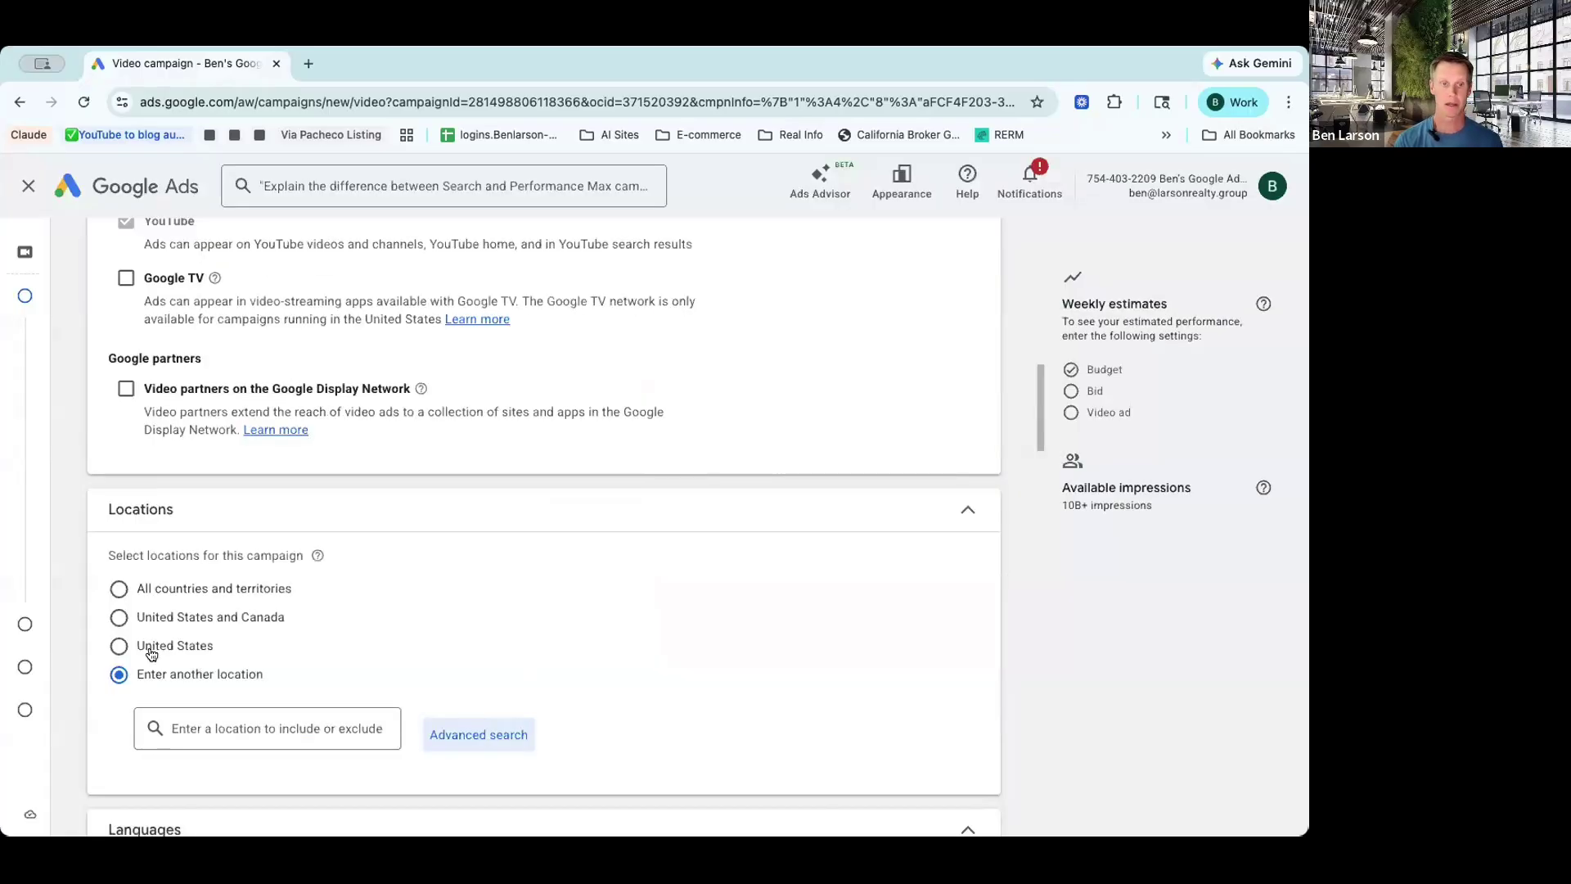
click(119, 646)
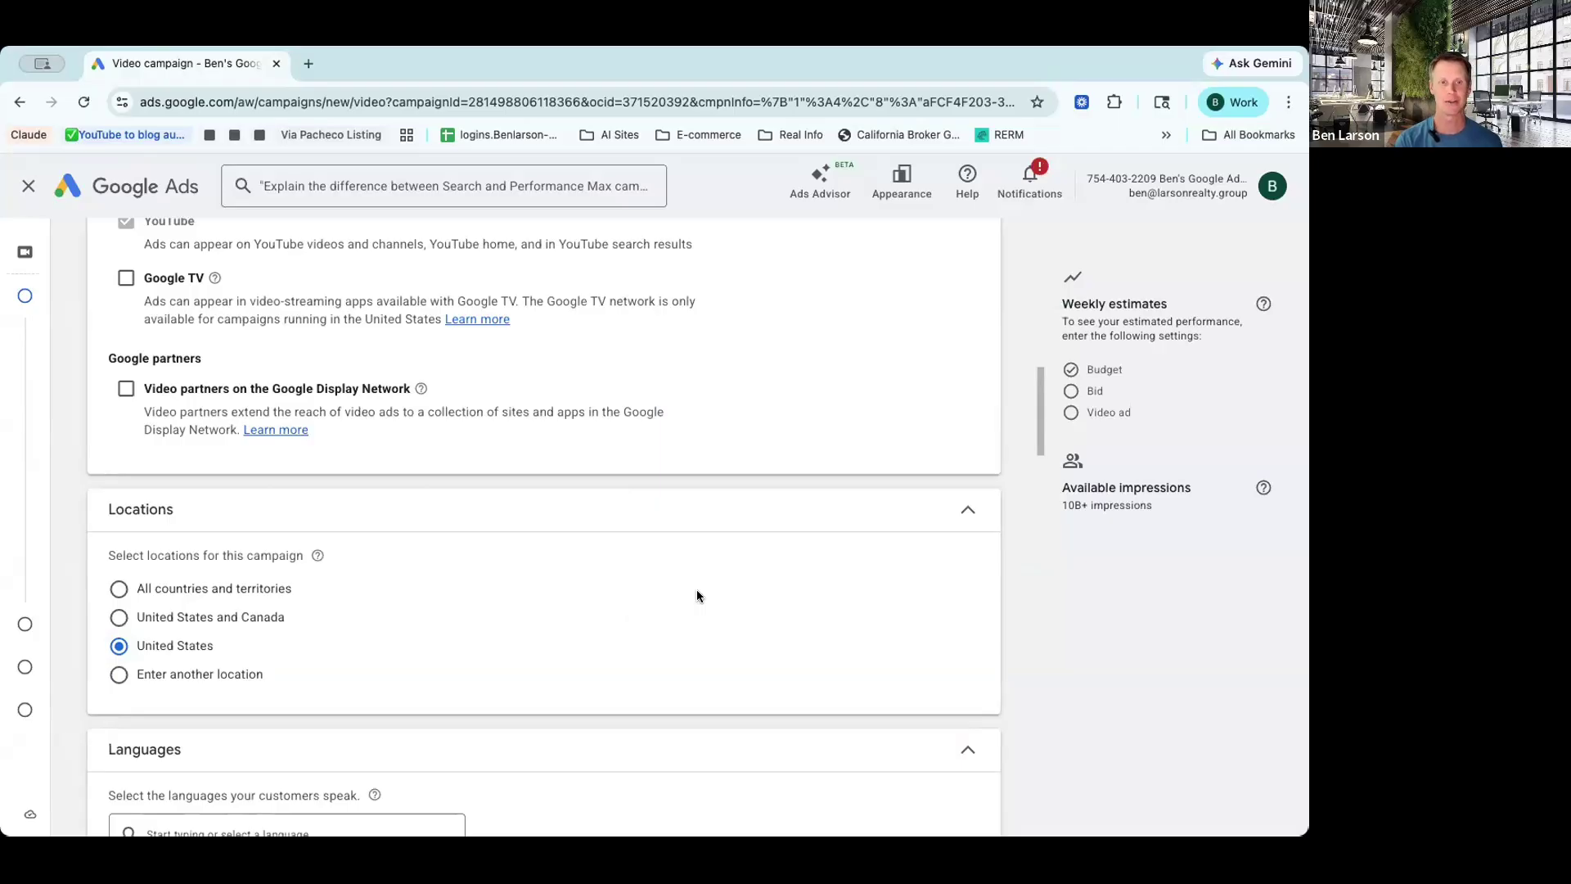
scroll(696, 595, down, 4)
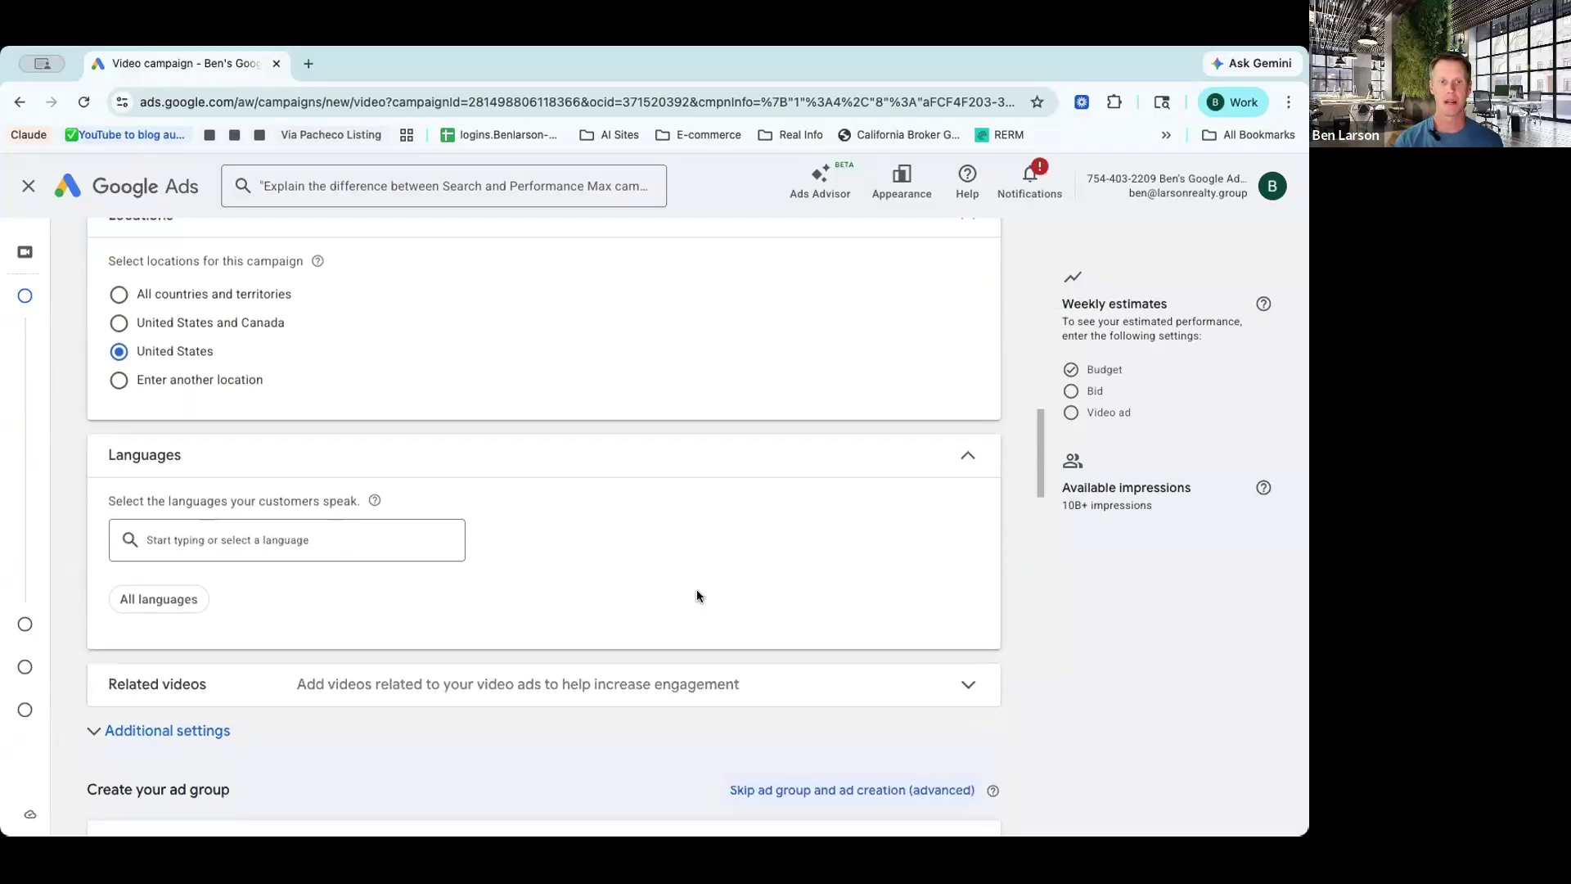
scroll(696, 595, down, 2)
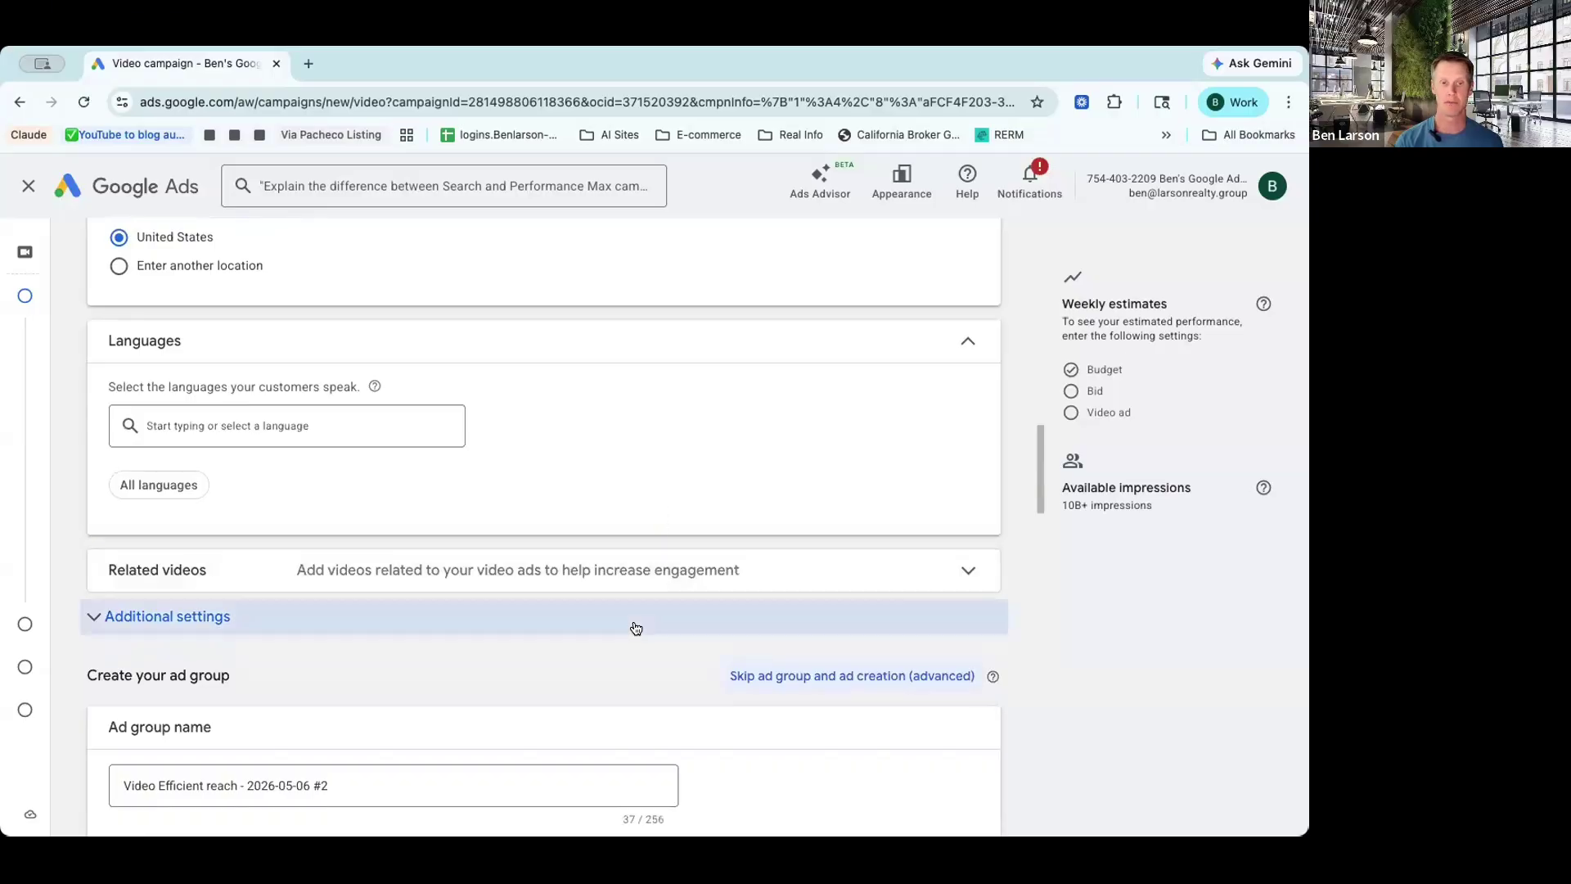
scroll(635, 627, down, 1)
scroll(635, 627, down, 3)
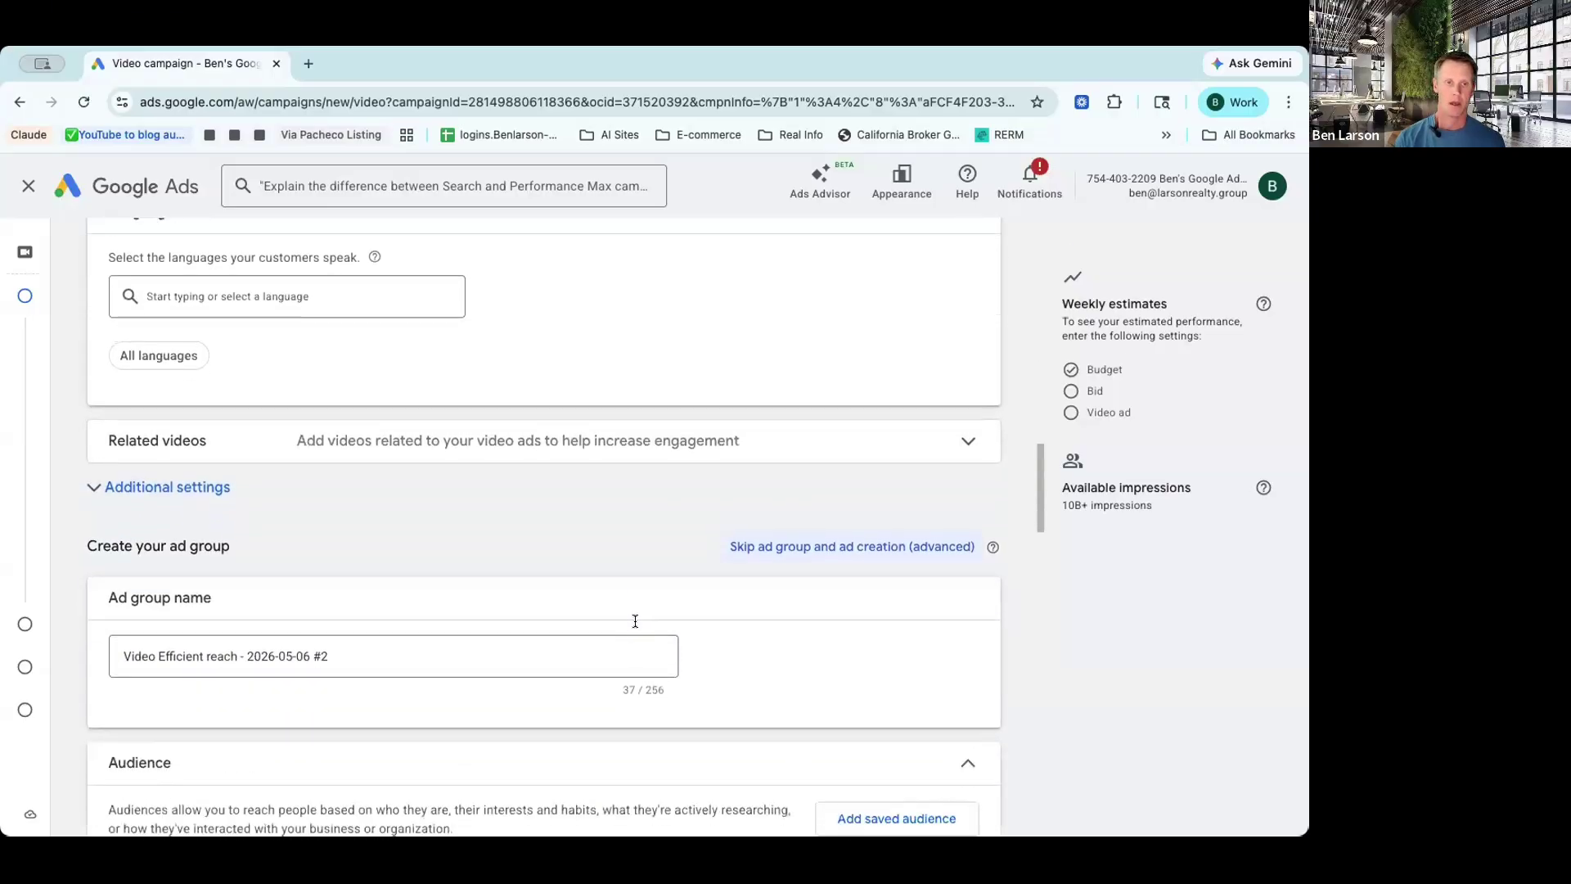
scroll(635, 627, down, 1)
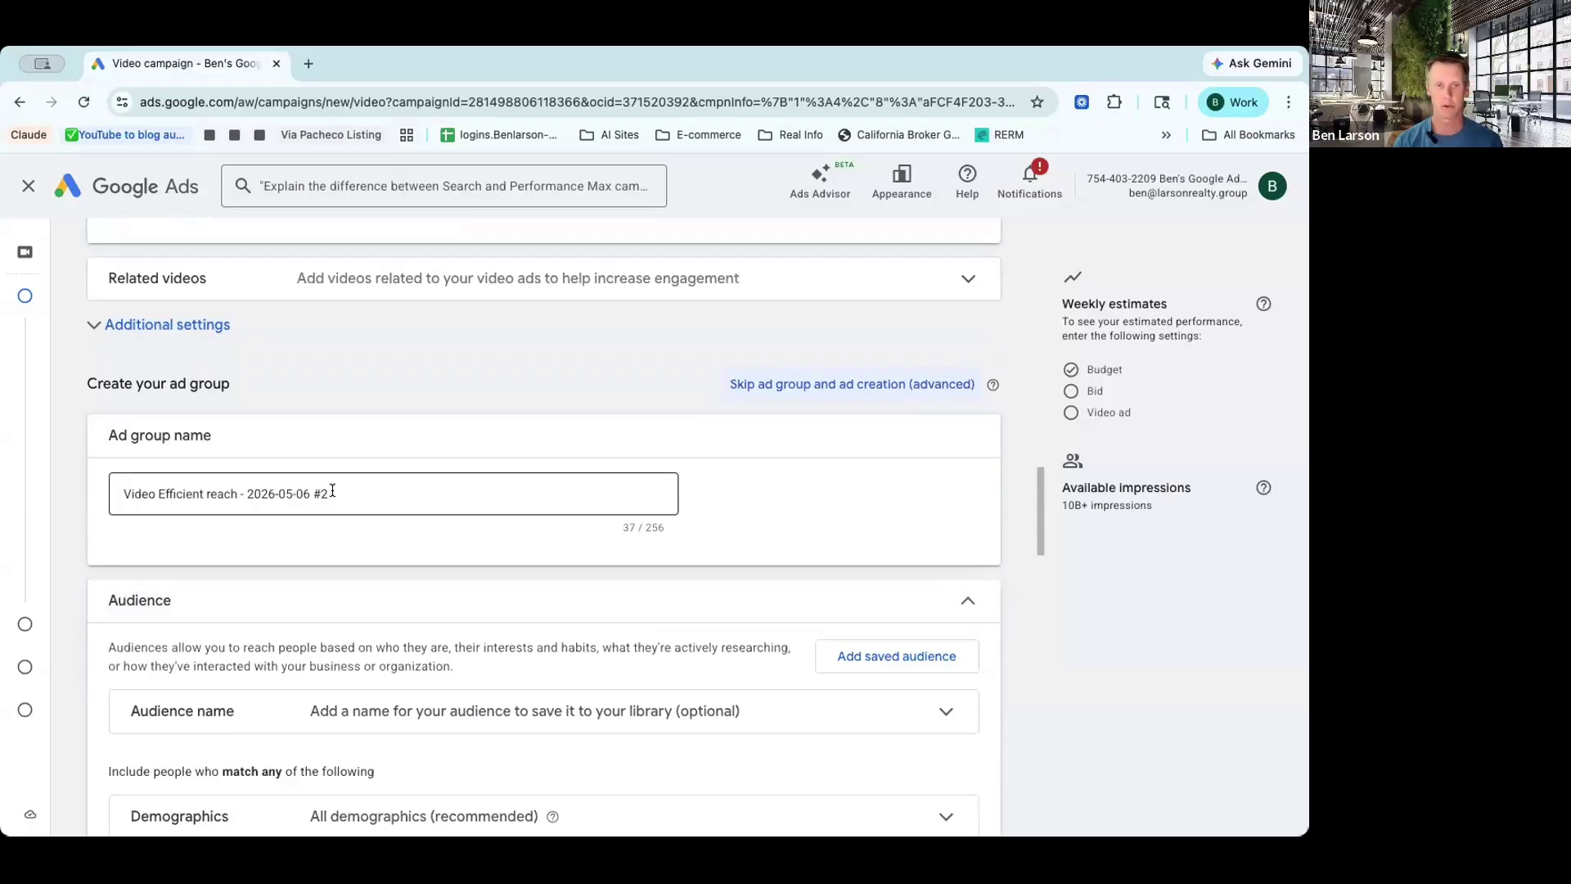
Step: Replace the default dated ad group name with 'keywords-selling-skippable'
drag(333, 491, 121, 491)
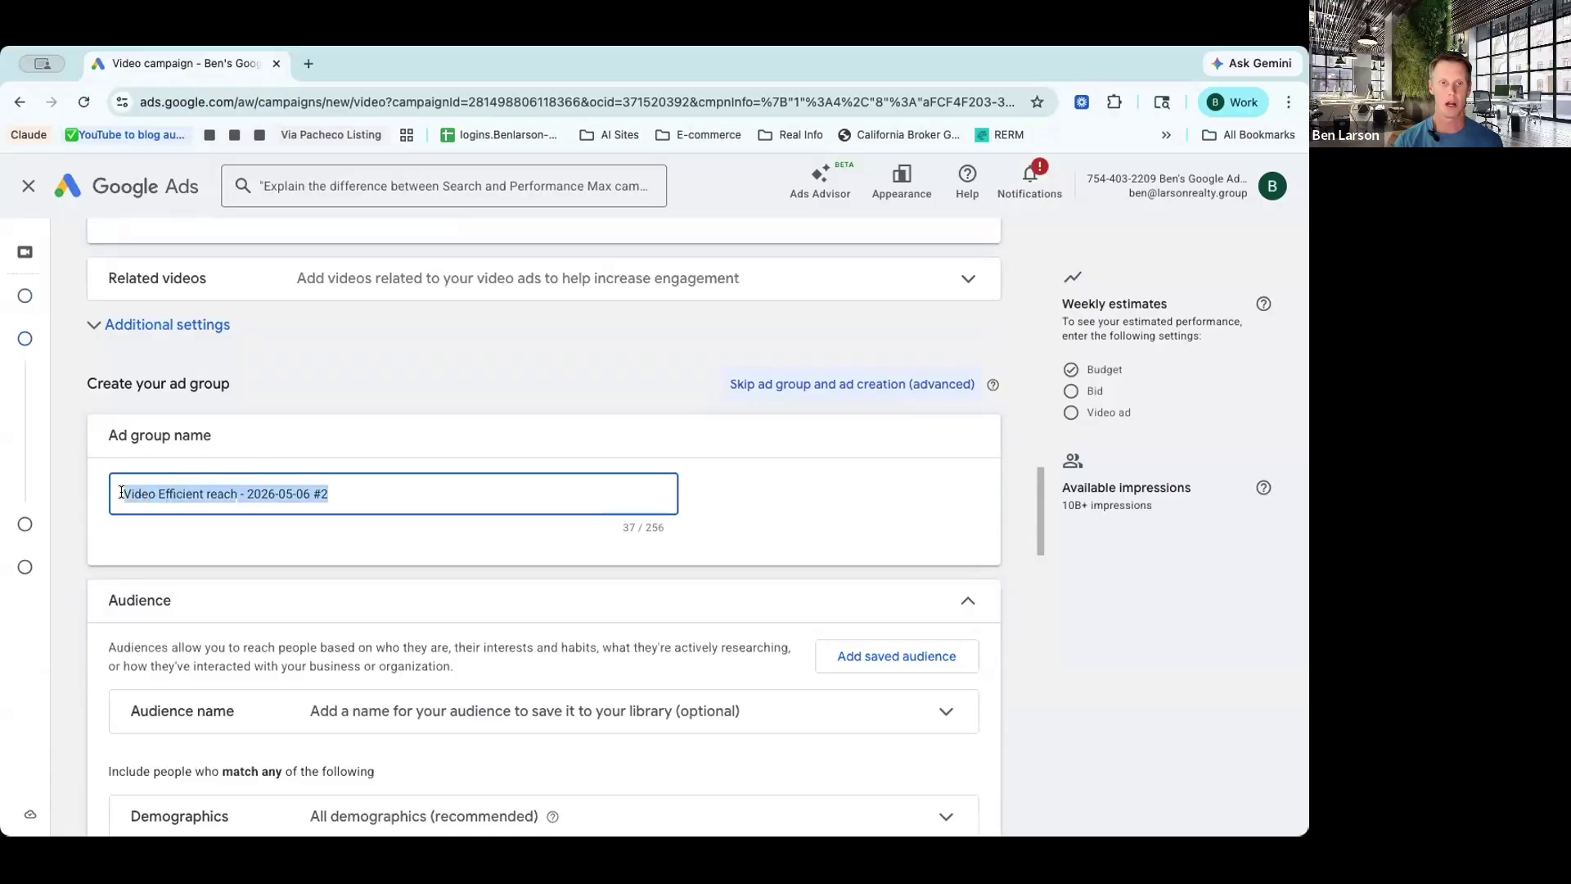
text(keywo)
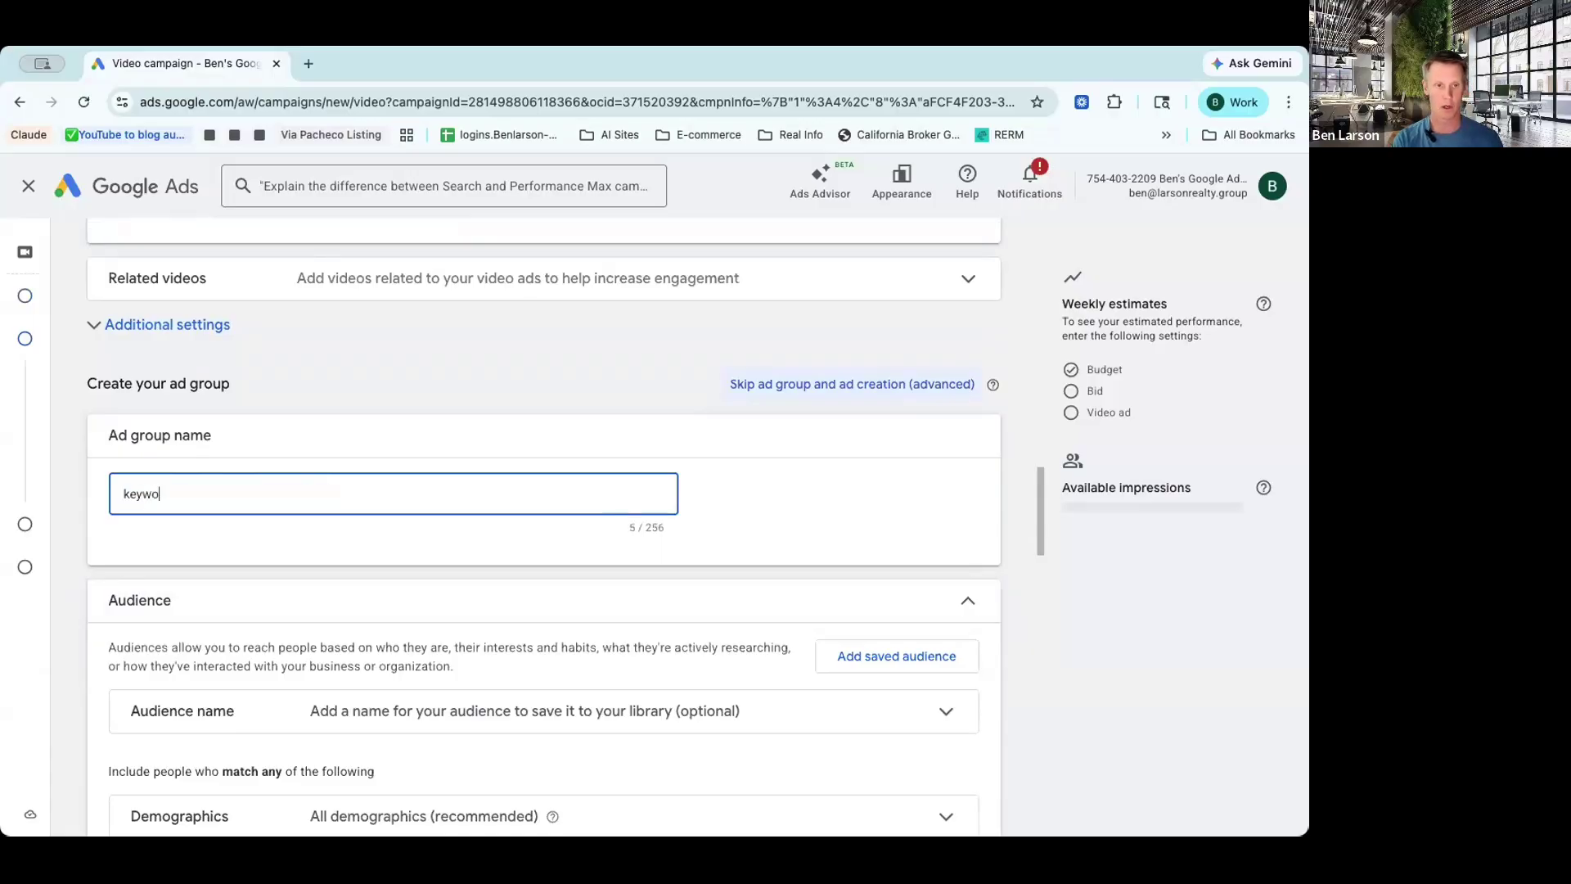
text(rds-selling)
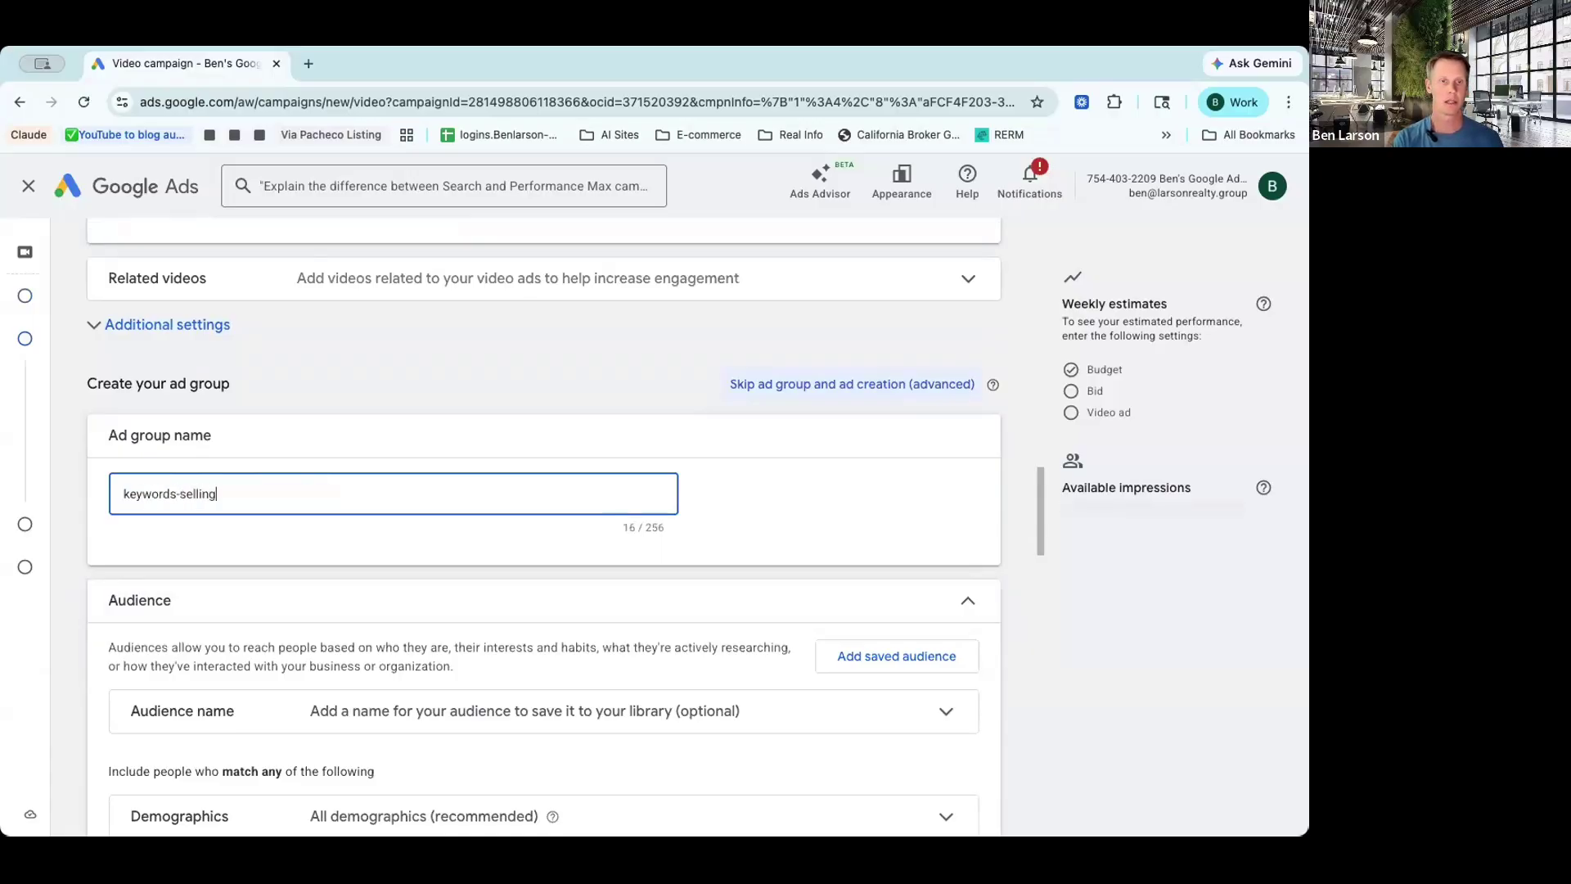
text(-)
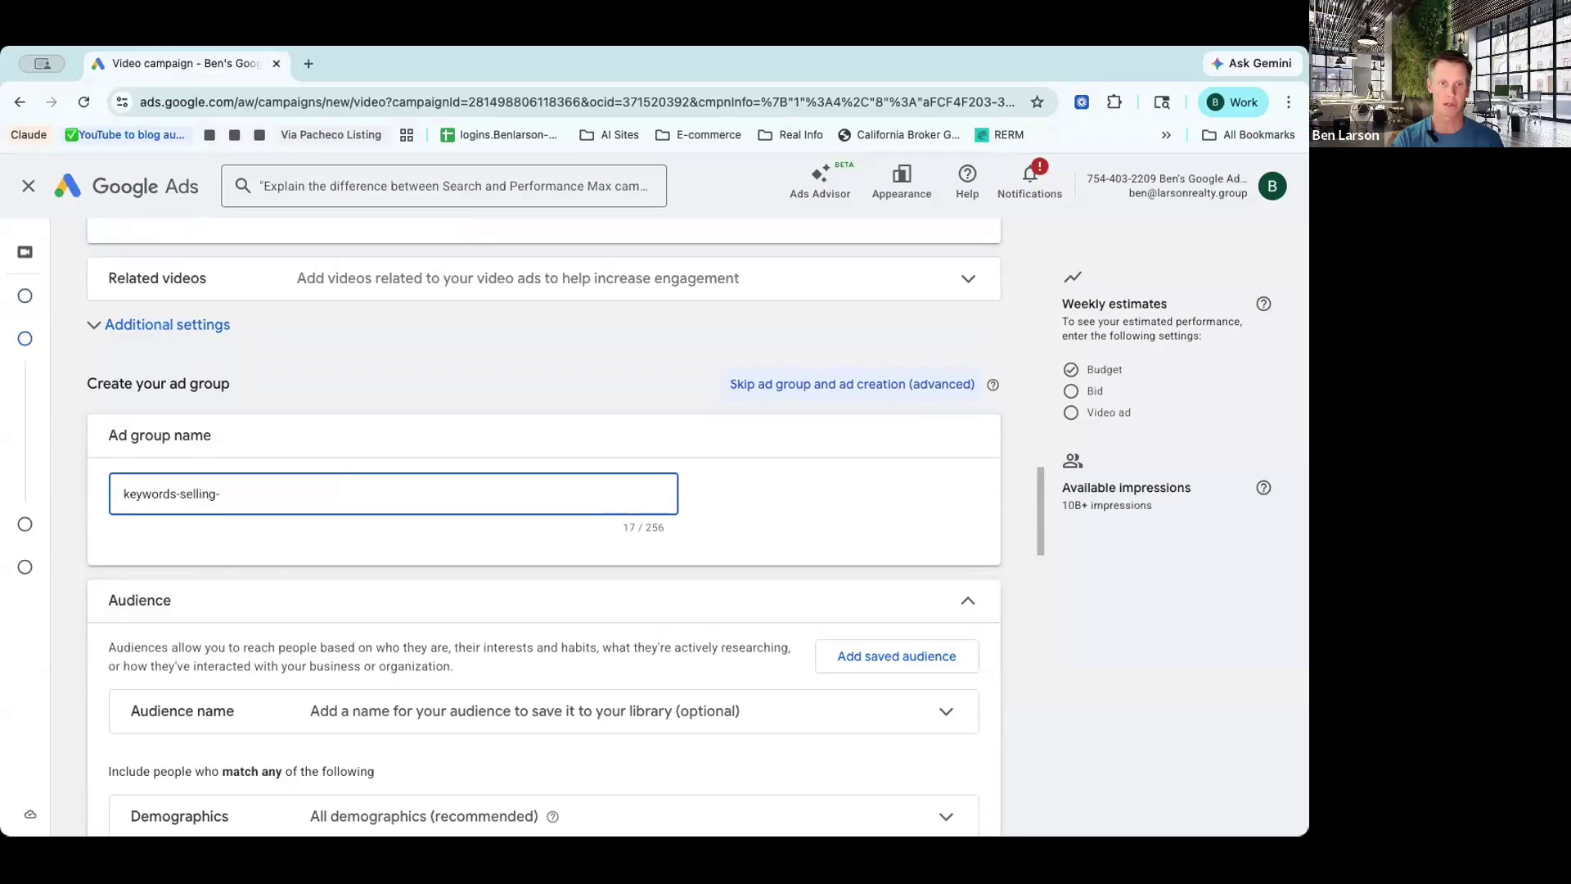
text(ski)
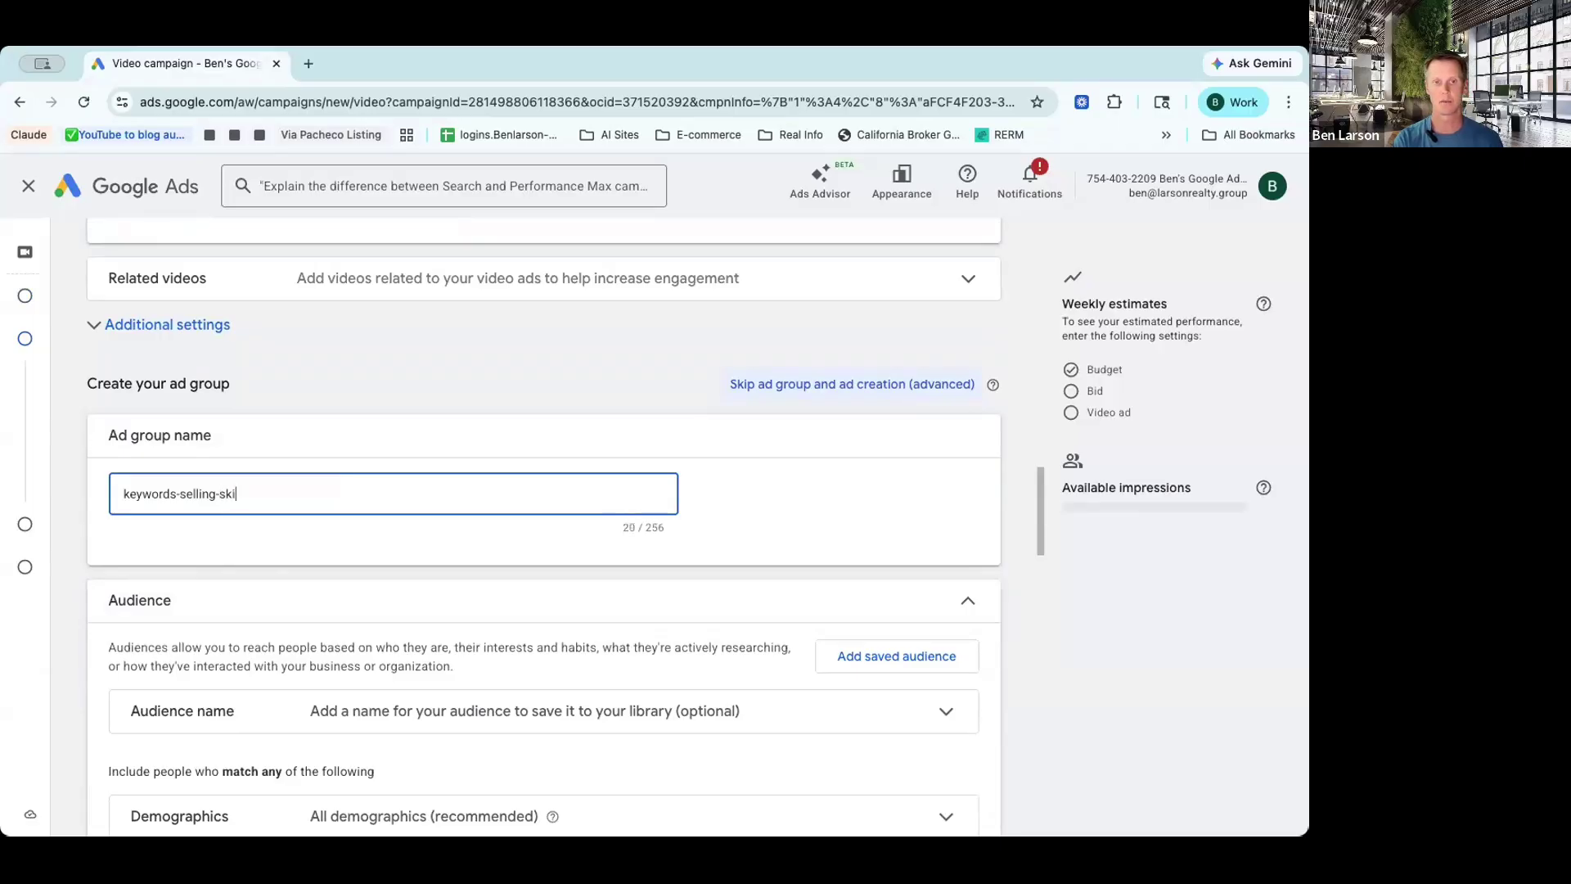
text(pabll)
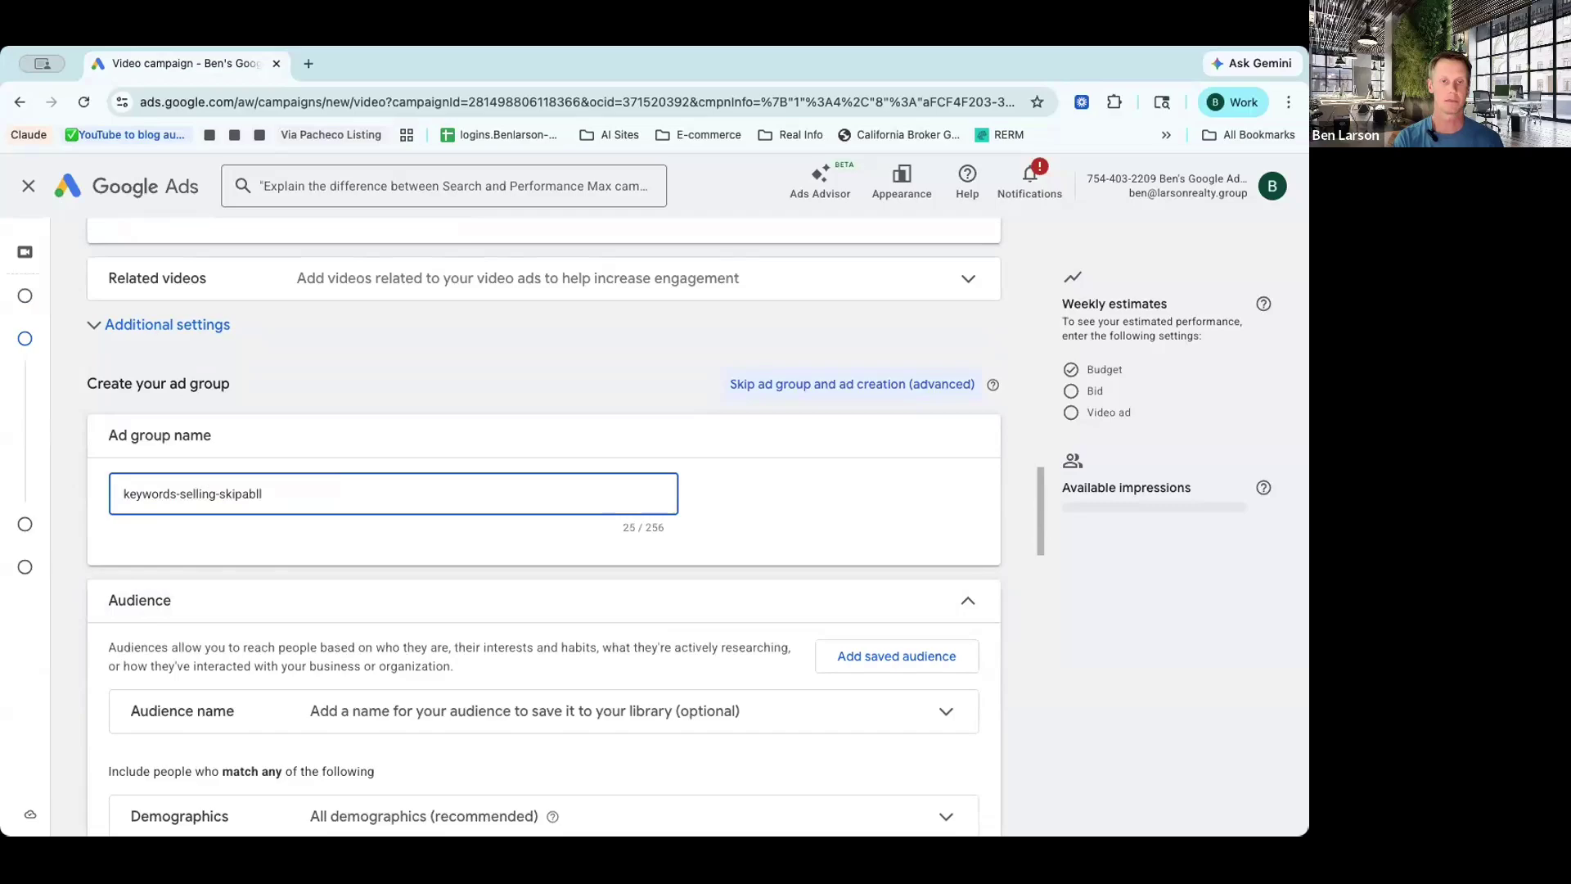
key(BackSpace)
key(BackSpace)
key(BackSpace)
key(BackSpace)
text(pable)
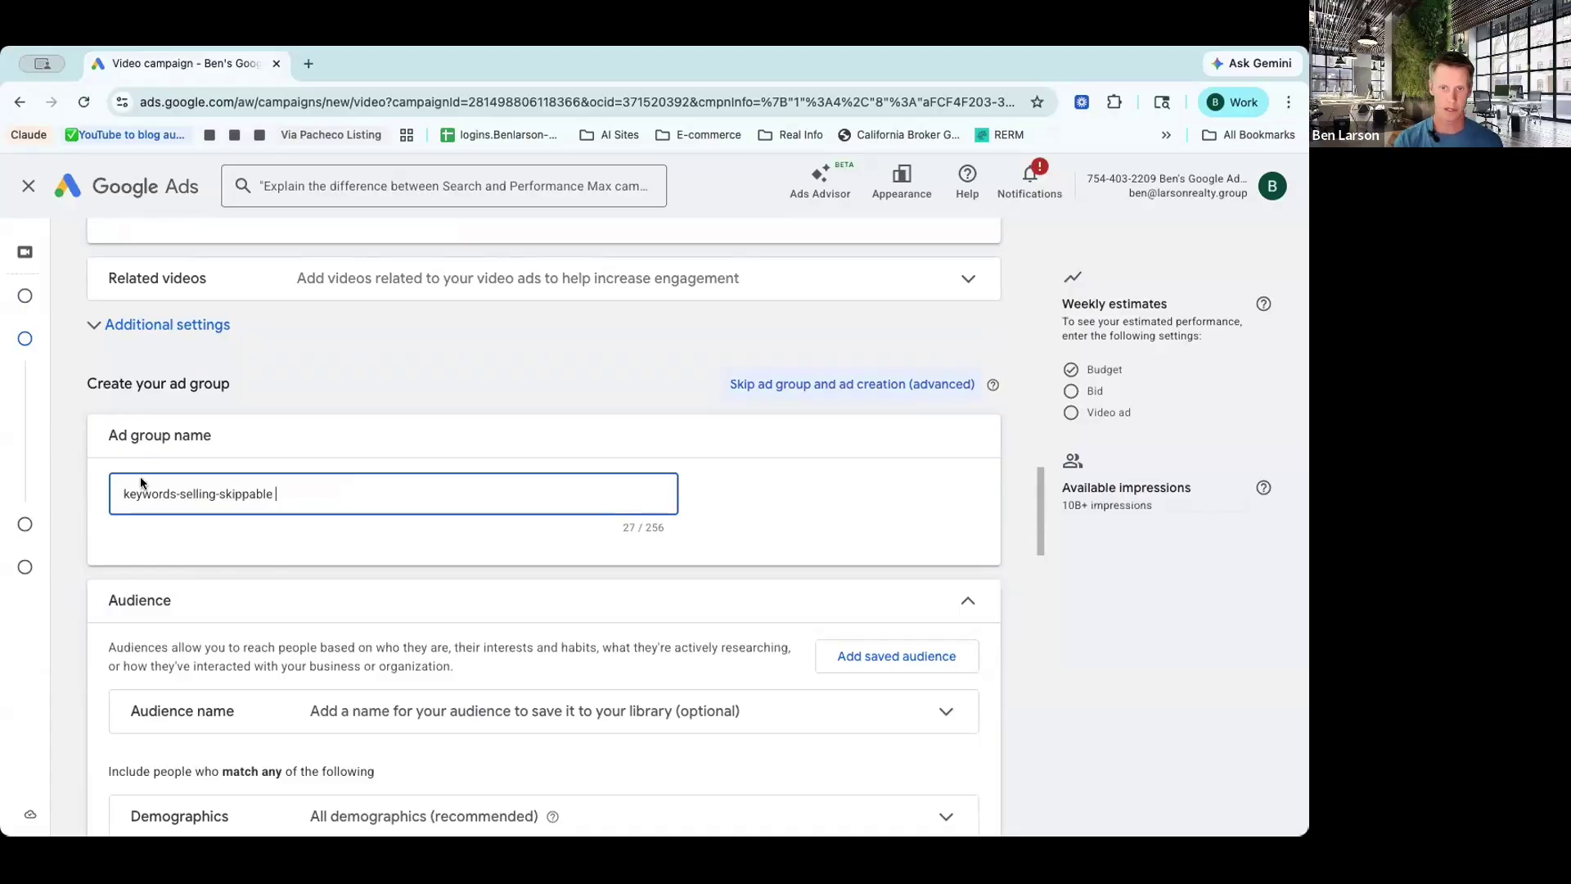
Step: Review the demographics options, including parental status and household income
scroll(646, 528, down, 1)
scroll(646, 528, down, 2)
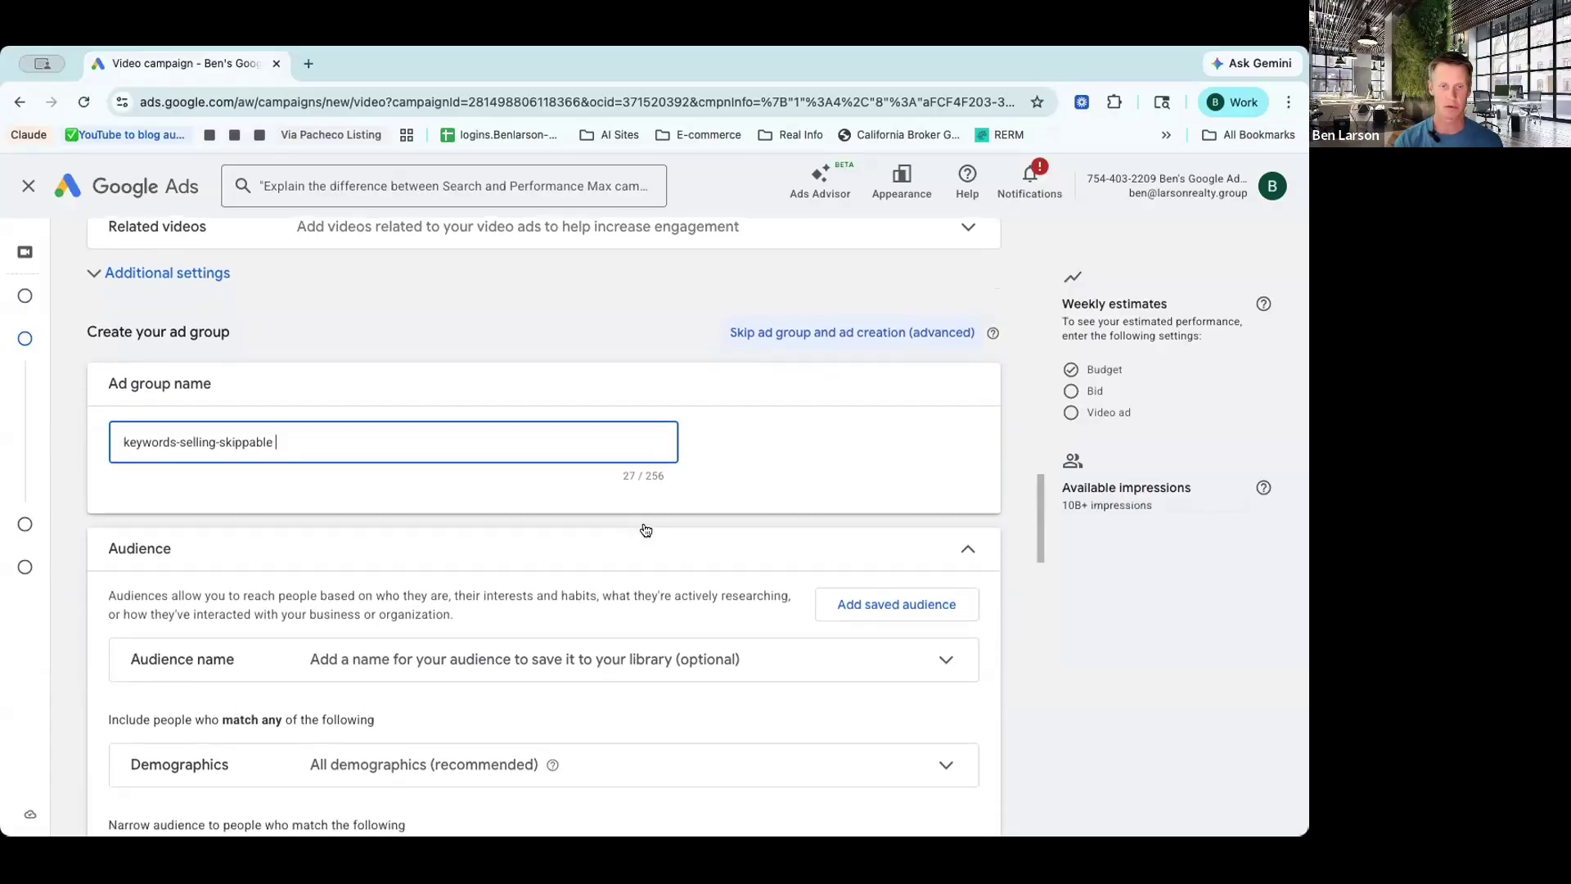
scroll(647, 528, down, 5)
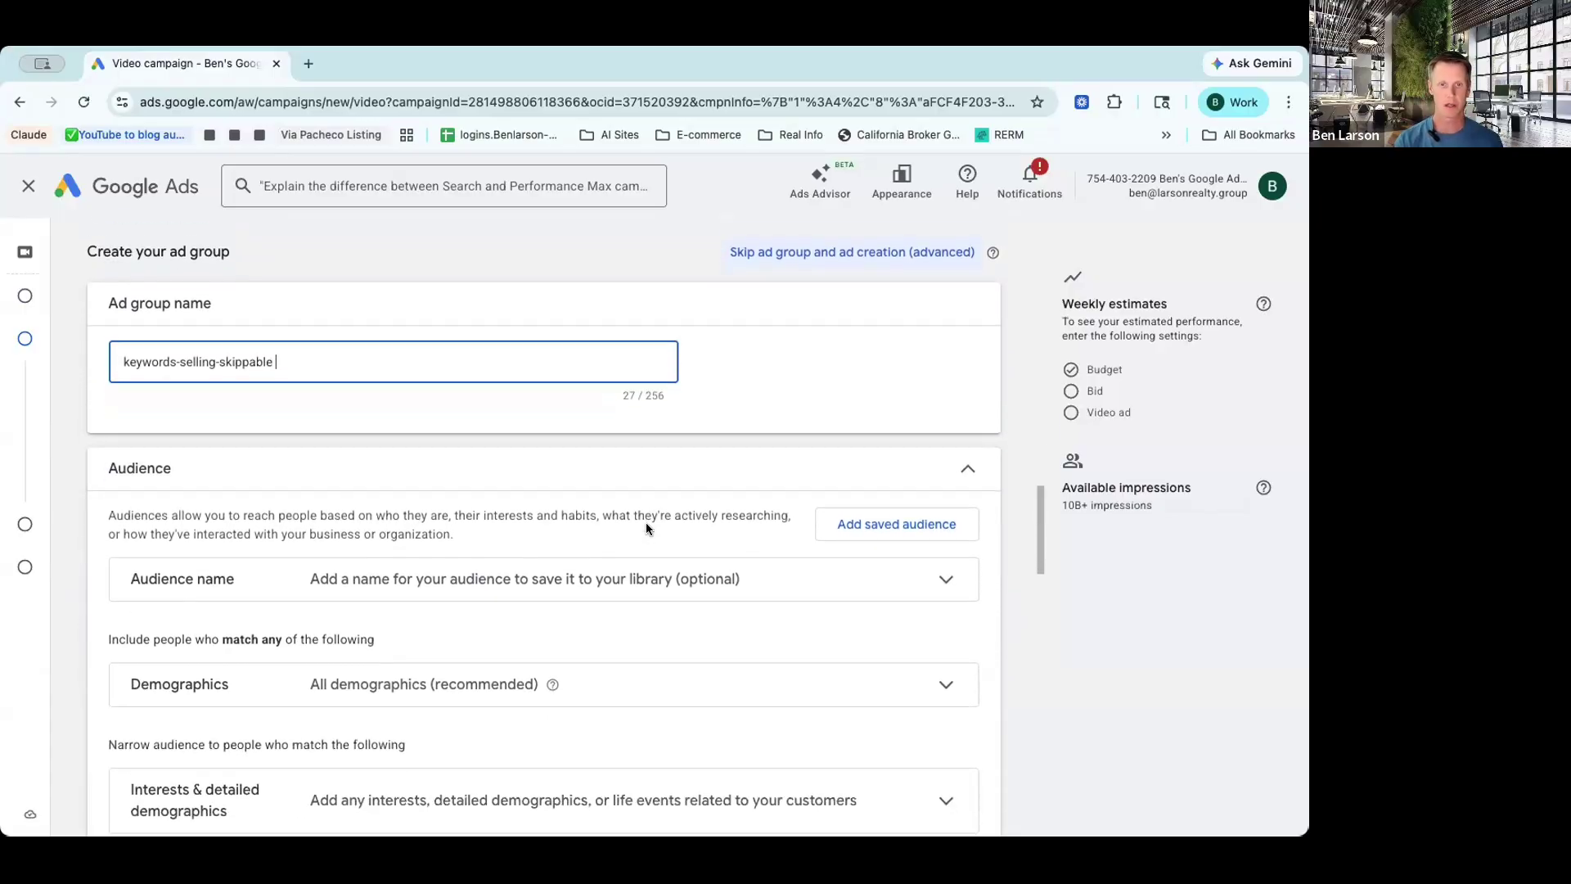
scroll(646, 528, down, 2)
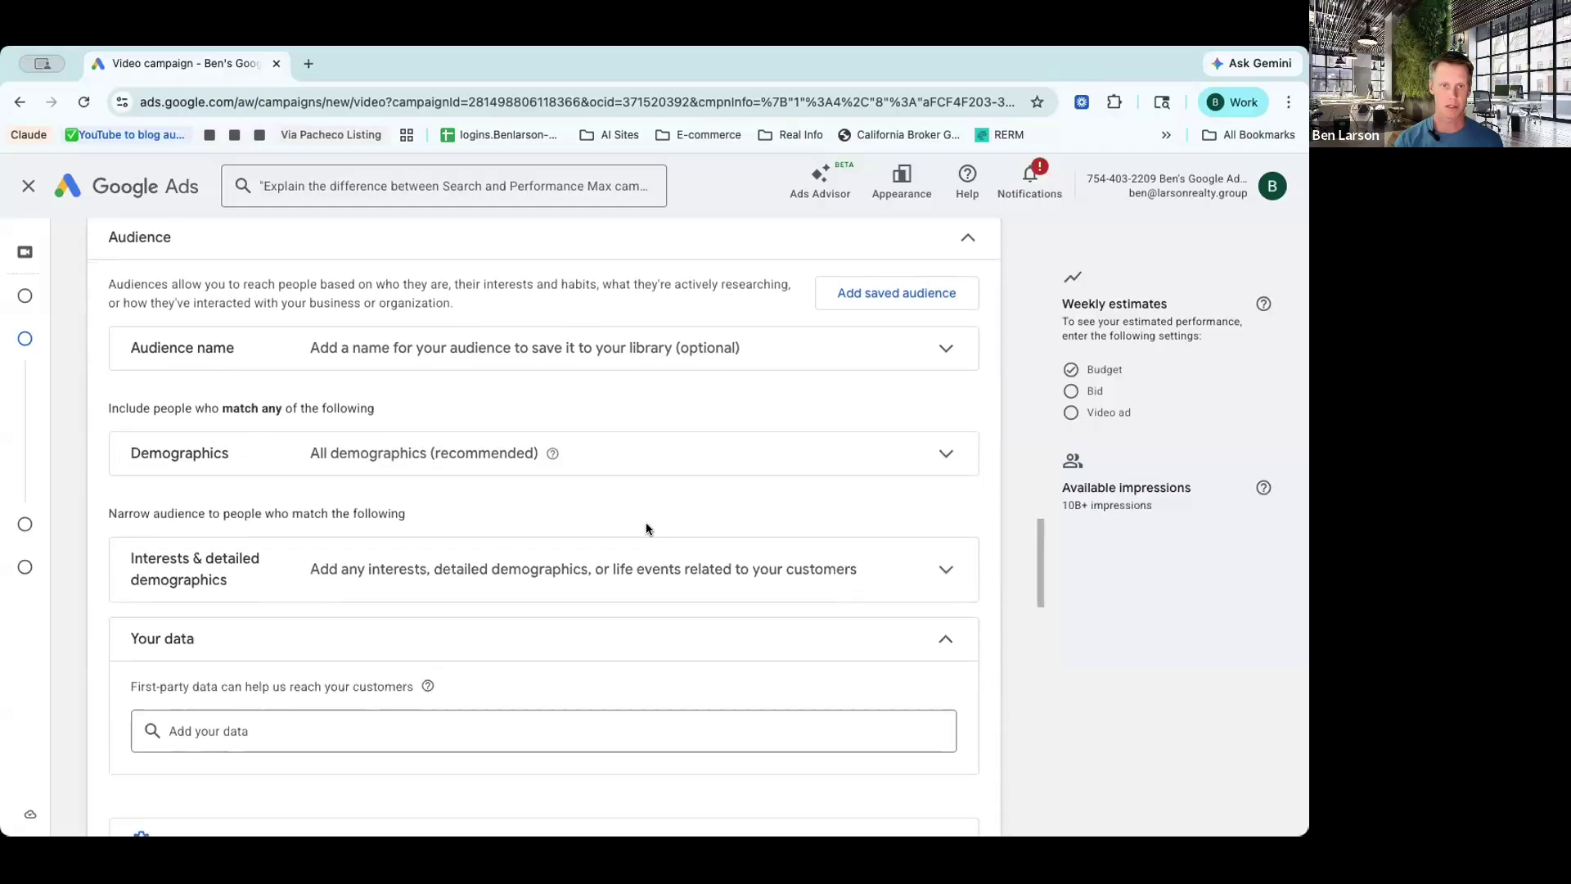
click(613, 463)
scroll(458, 630, down, 3)
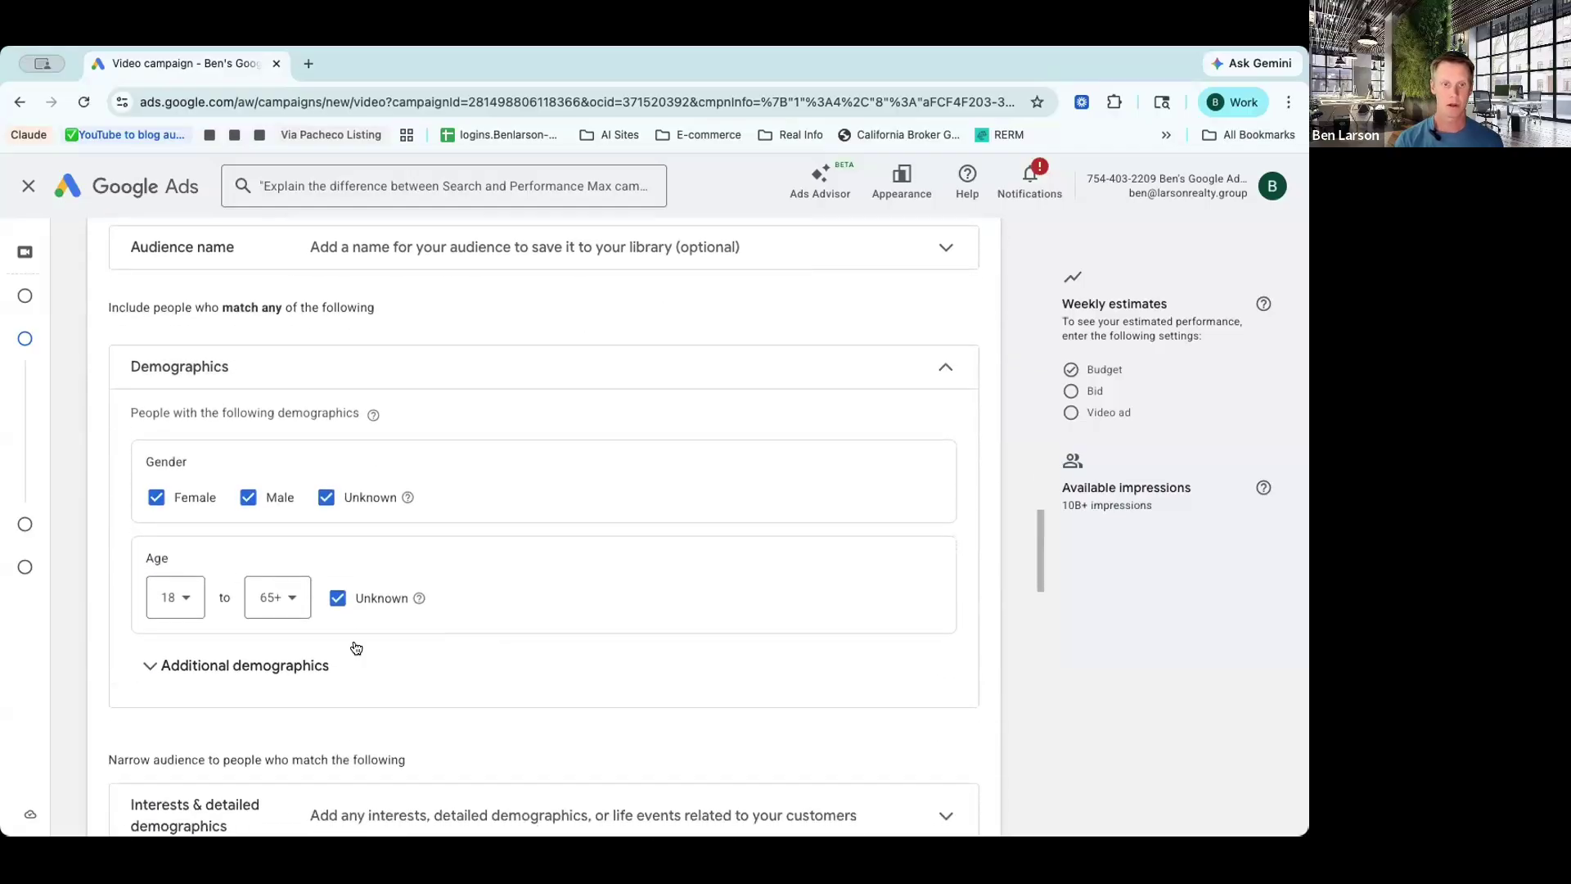
click(284, 660)
scroll(516, 673, down, 1)
scroll(515, 674, down, 3)
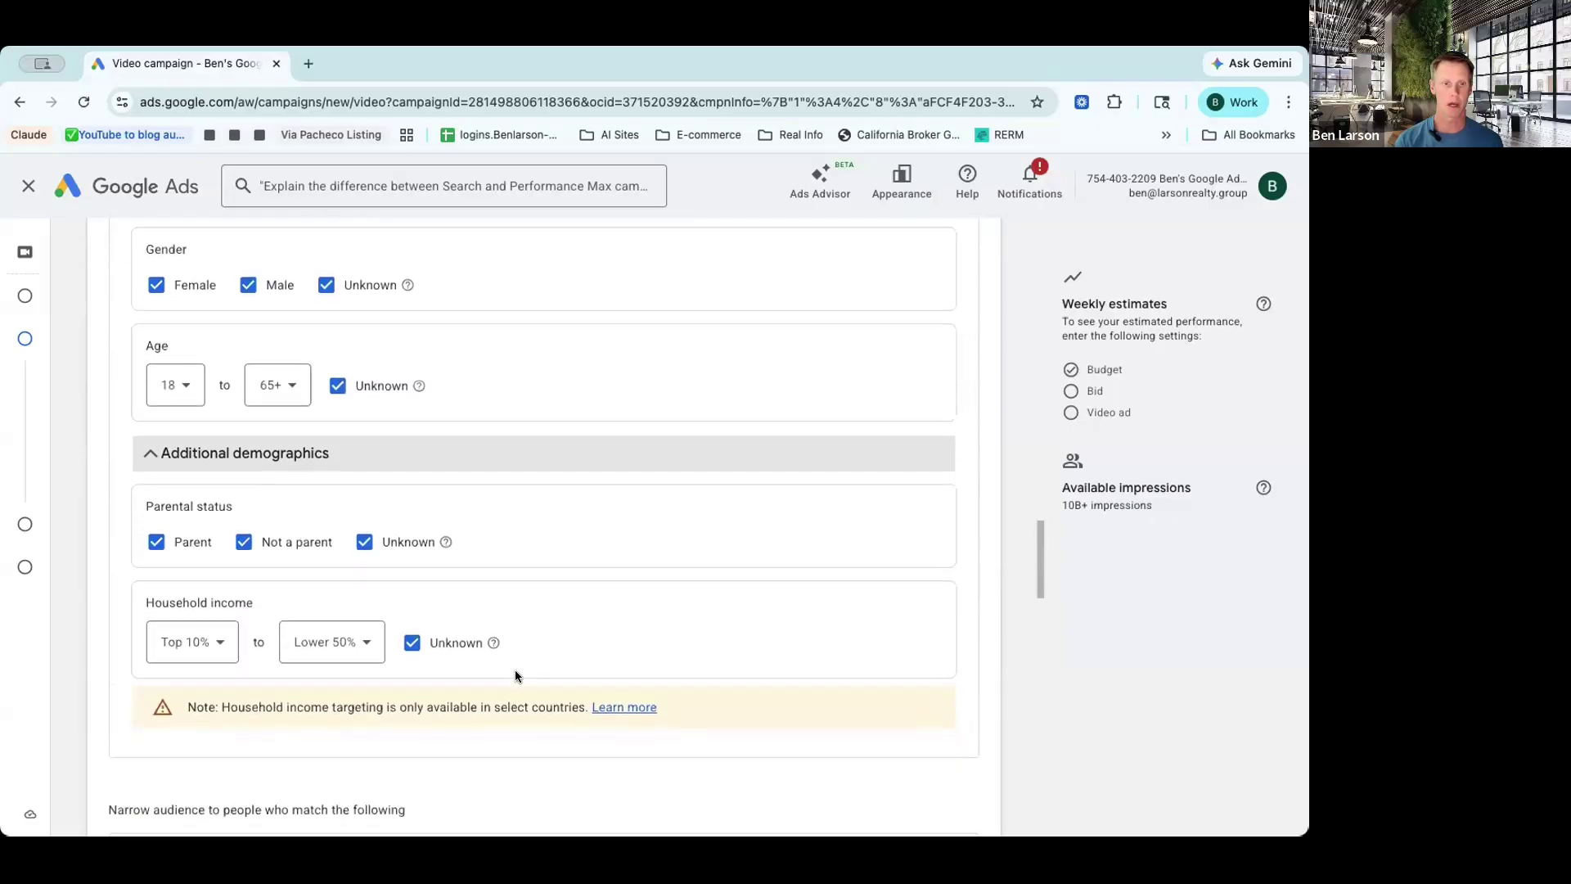
scroll(516, 674, up, 2)
scroll(516, 676, up, 3)
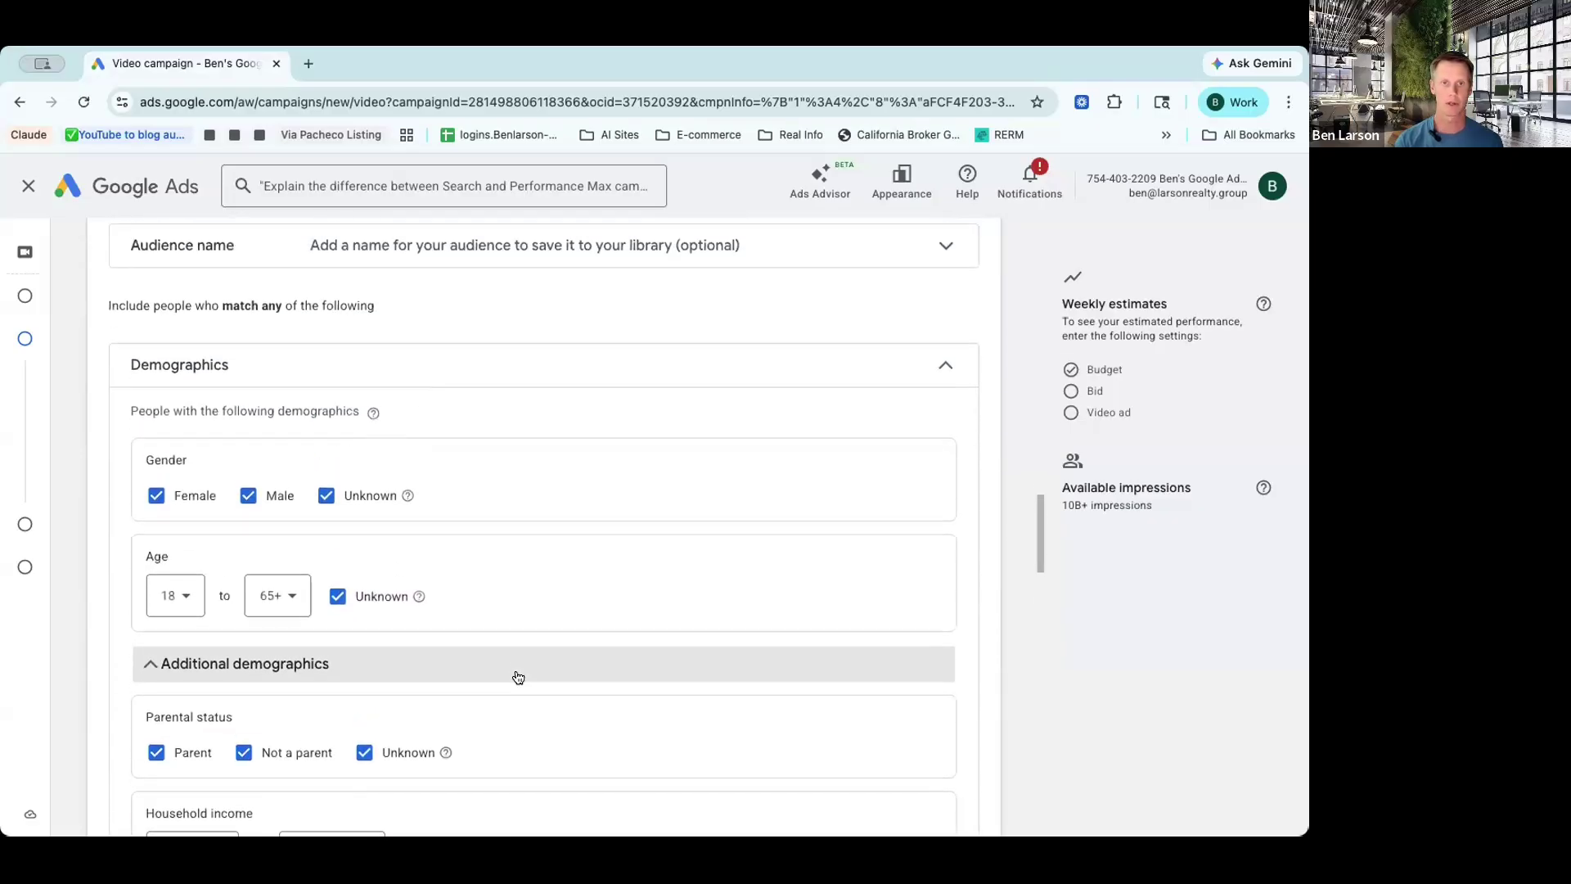
click(754, 400)
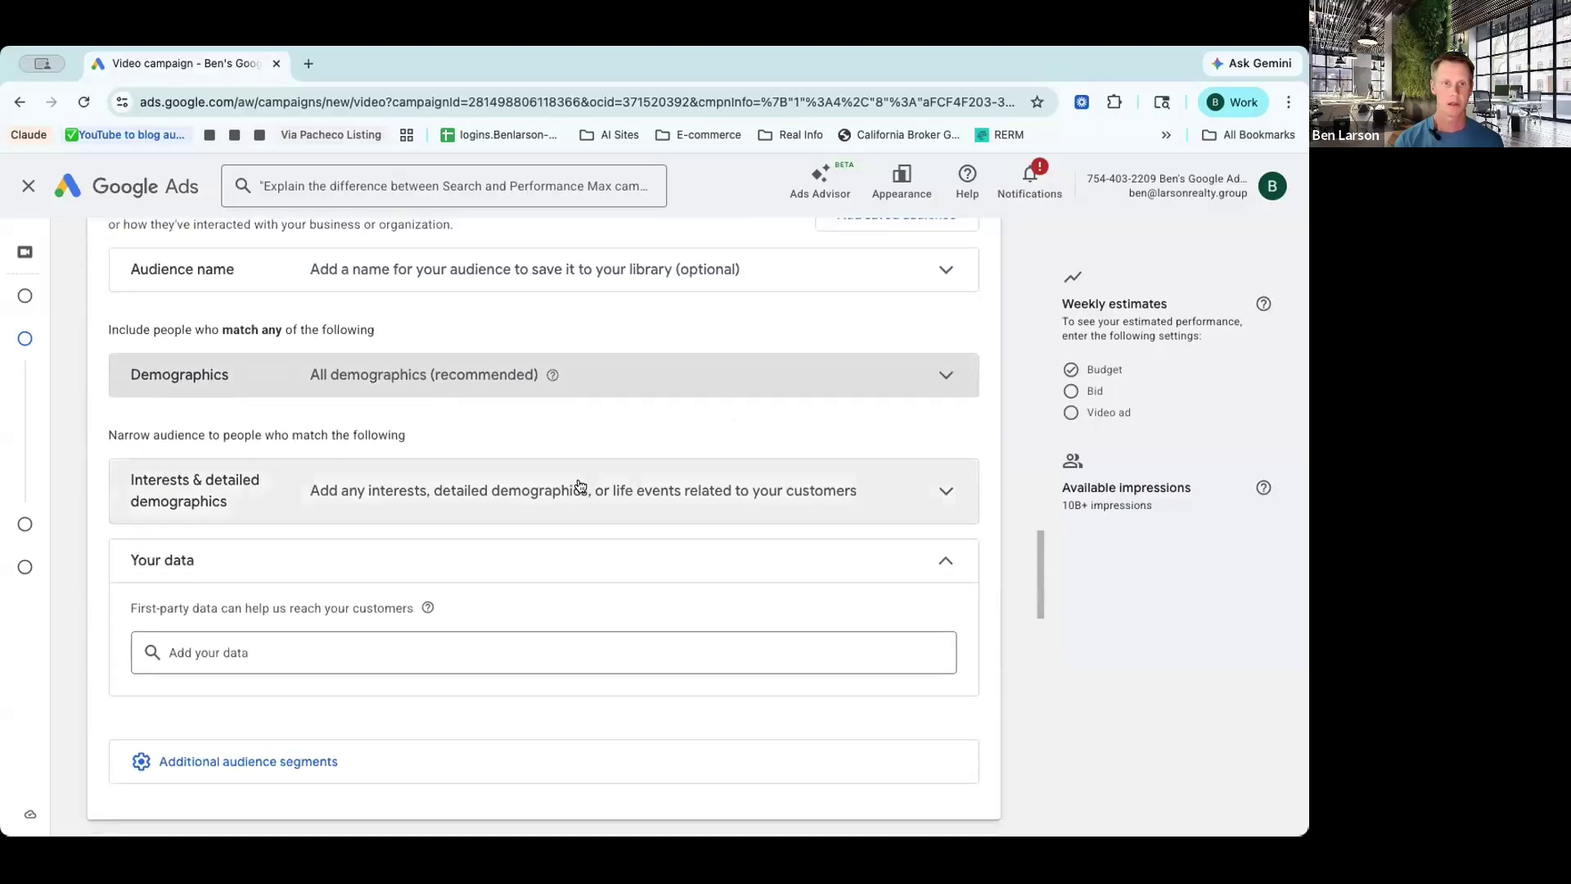
Step: Add the Homeowners segment and a Custom search terms audience section
click(579, 484)
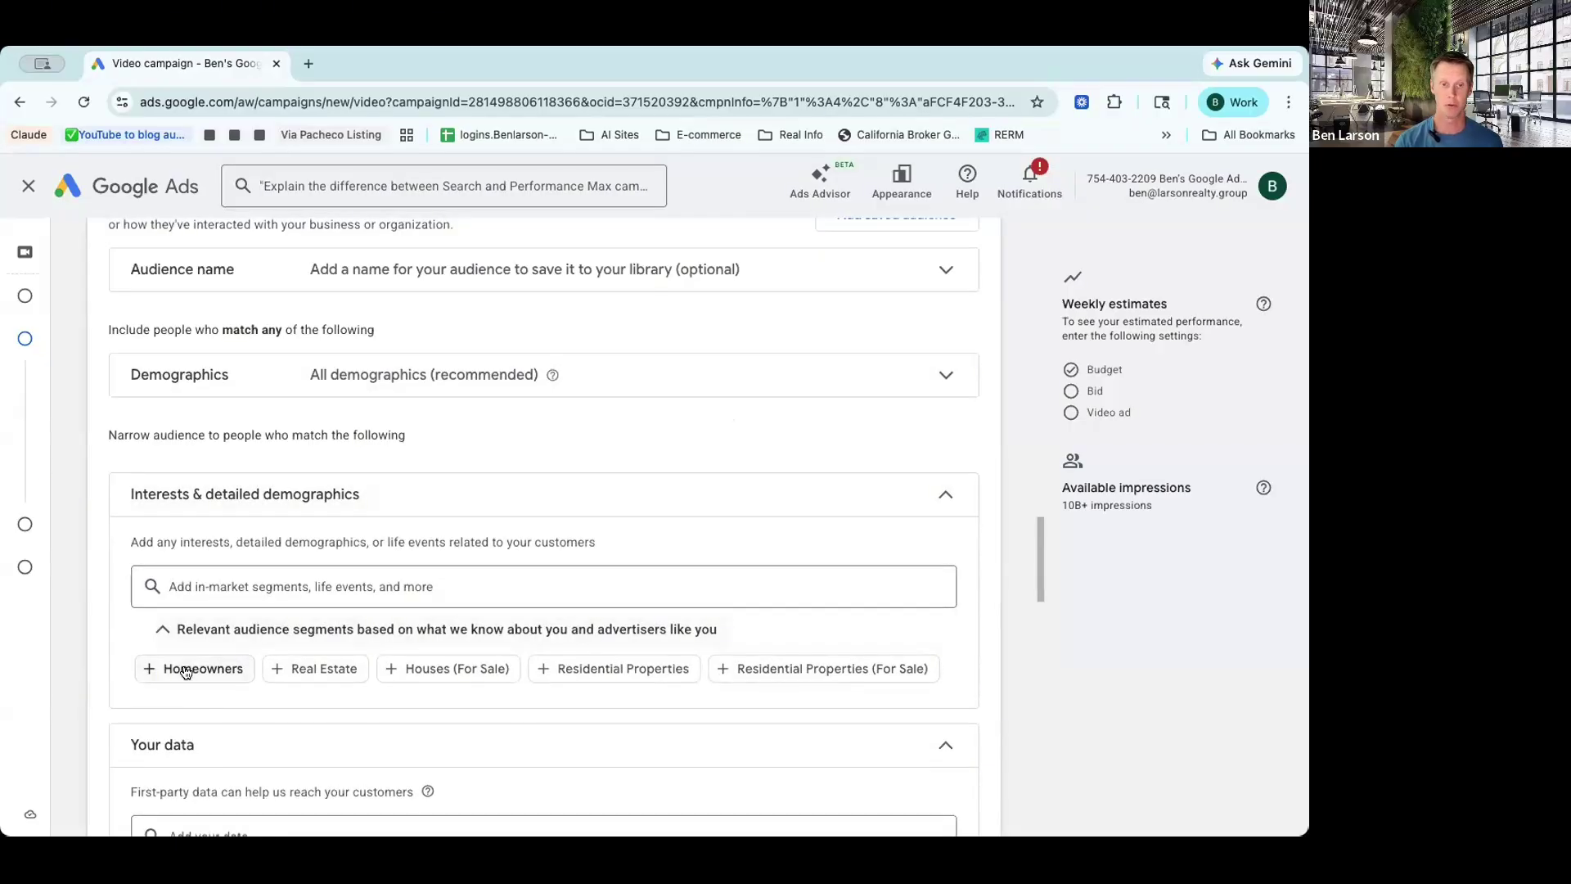
click(186, 671)
scroll(494, 524, down, 5)
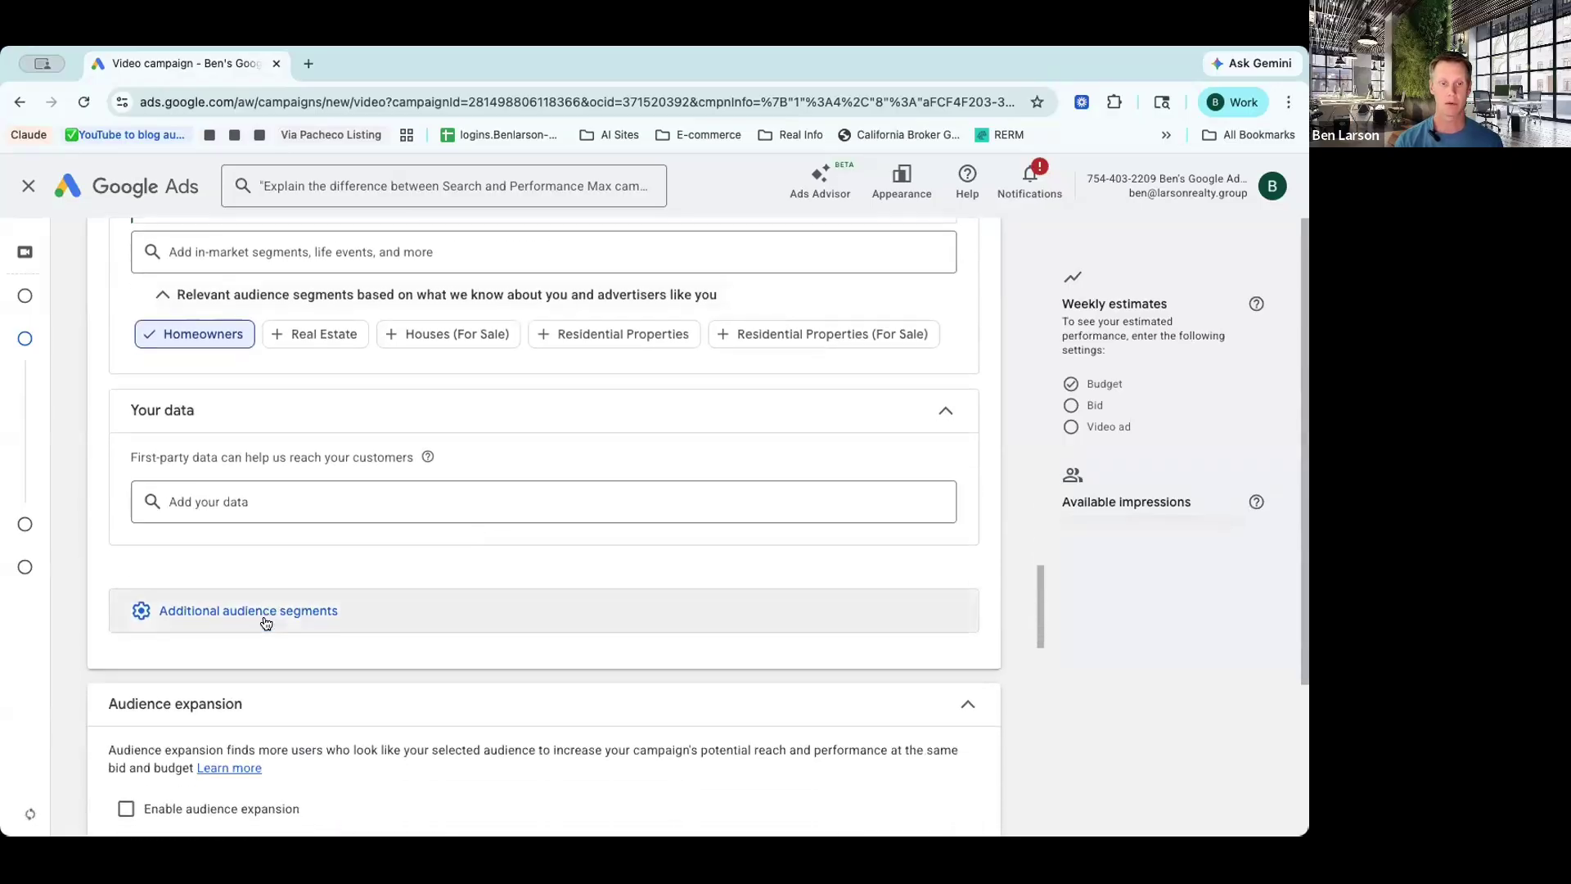
click(404, 626)
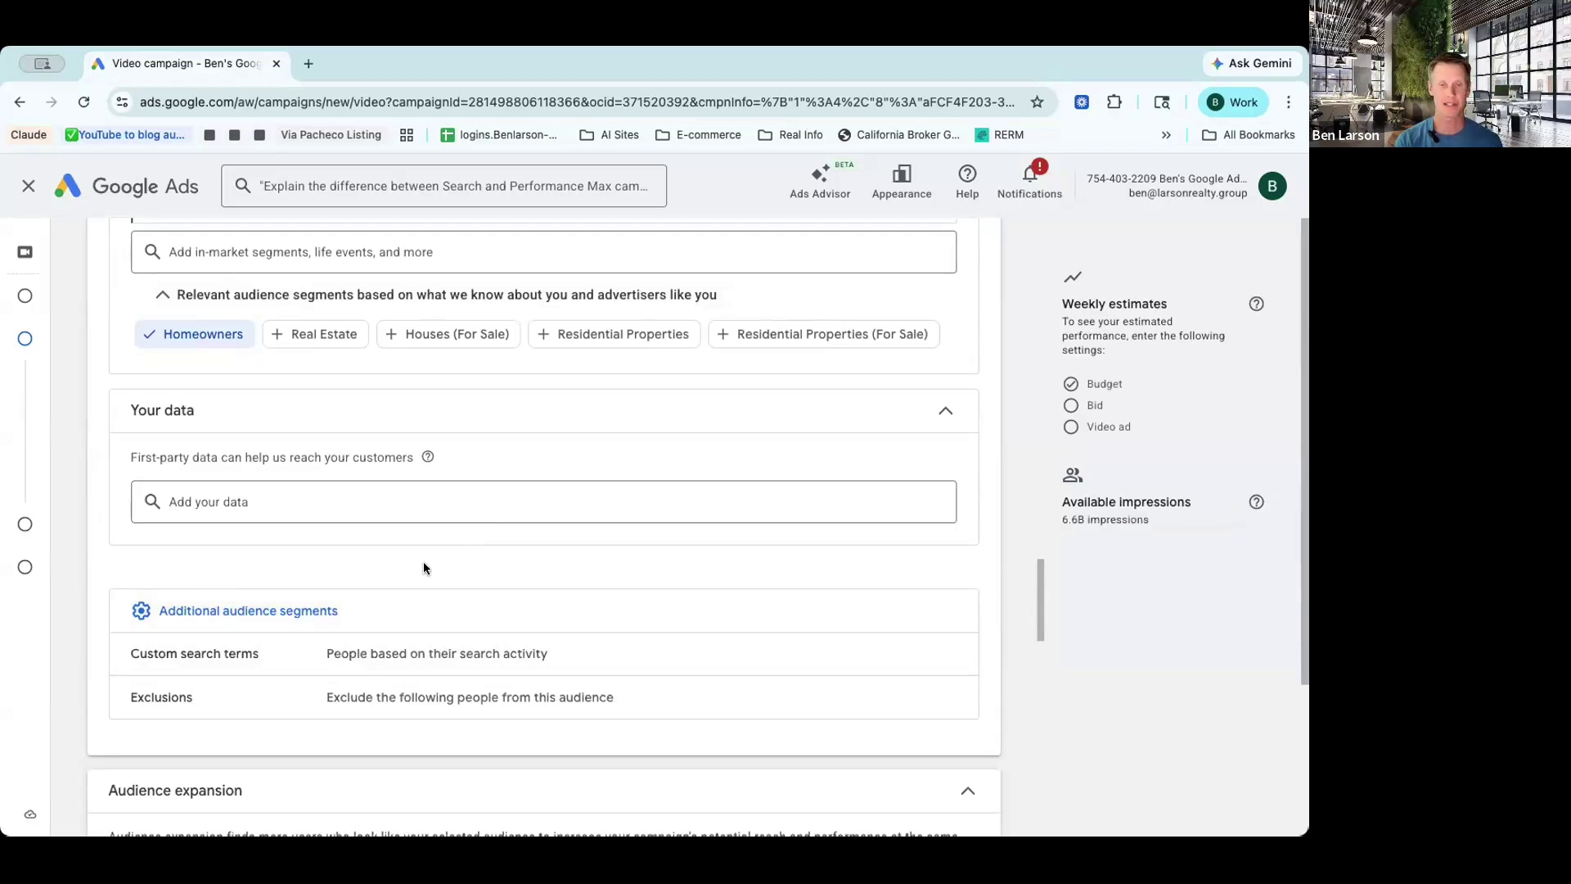
click(399, 653)
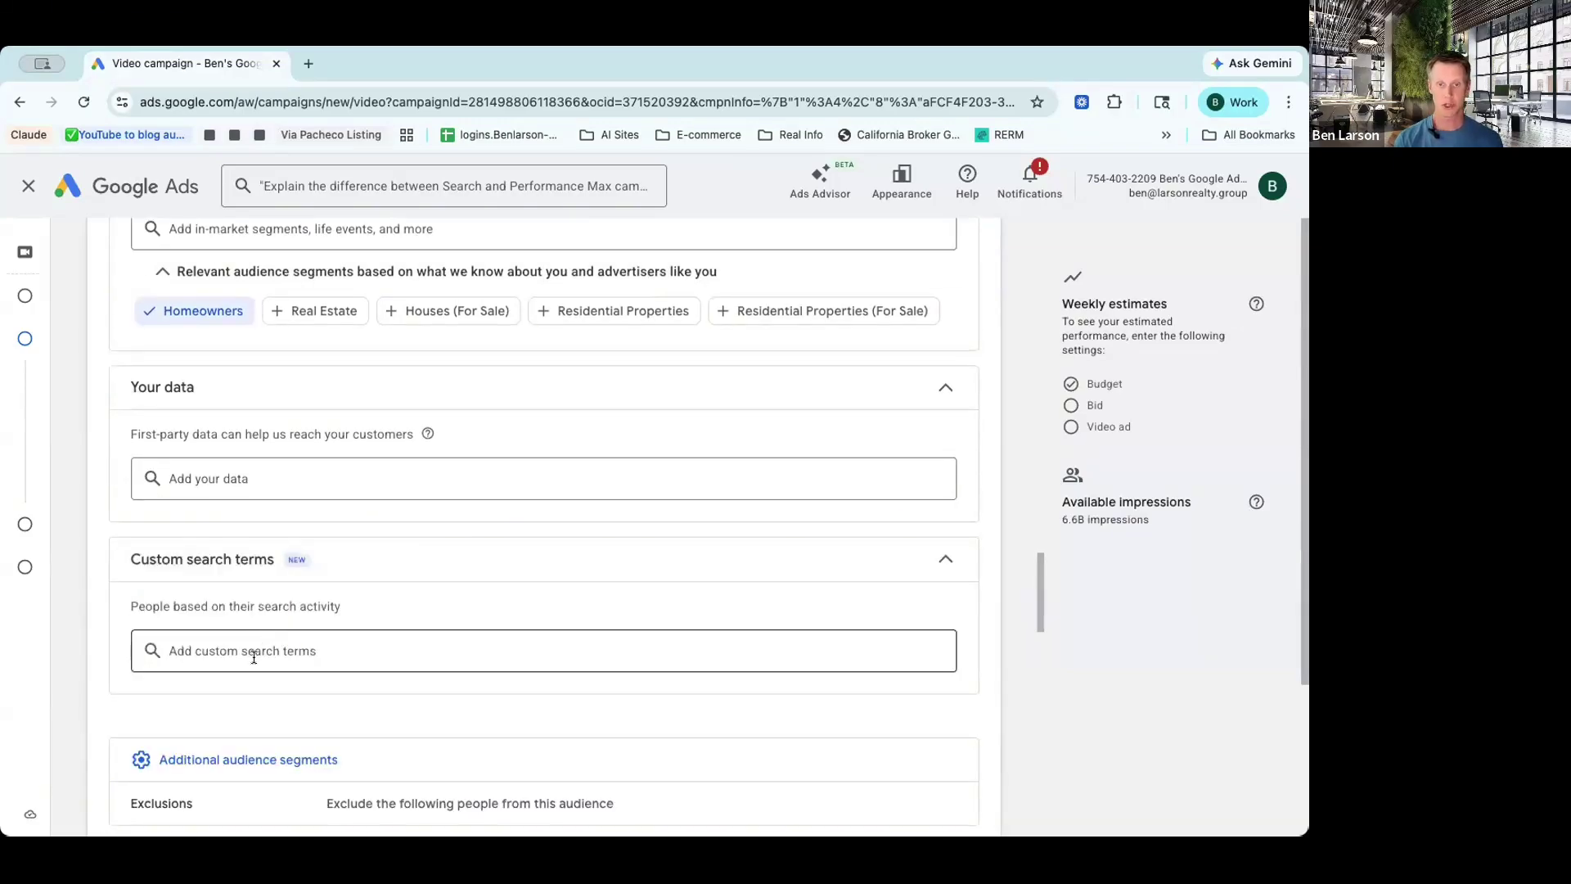
Step: Start a new custom search terms segment named 'Sellers in Redondo Beach'
click(339, 655)
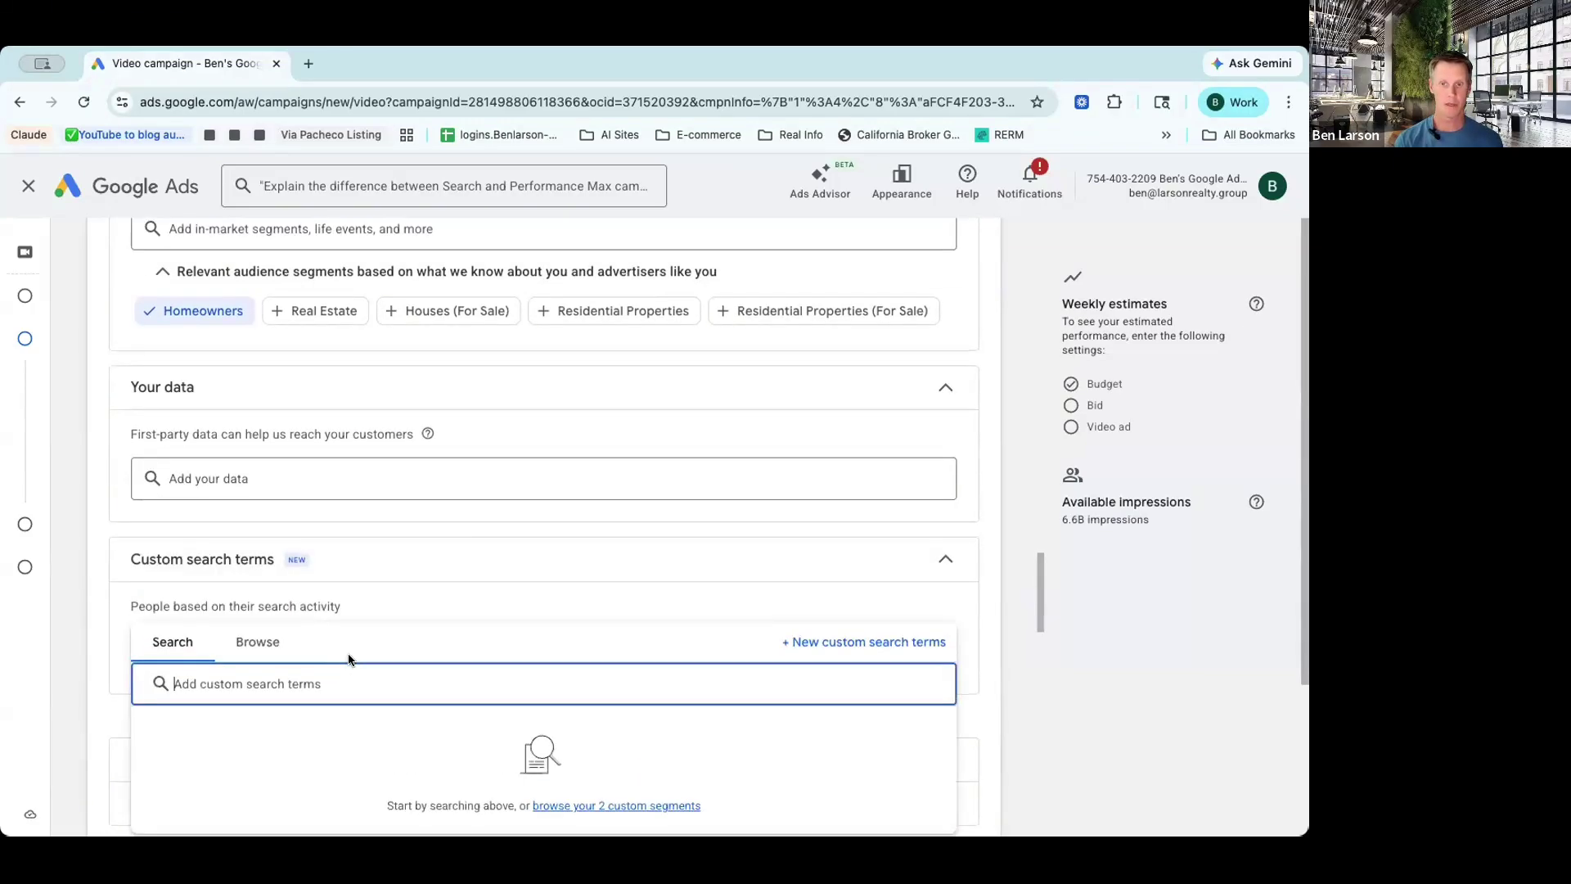
click(861, 642)
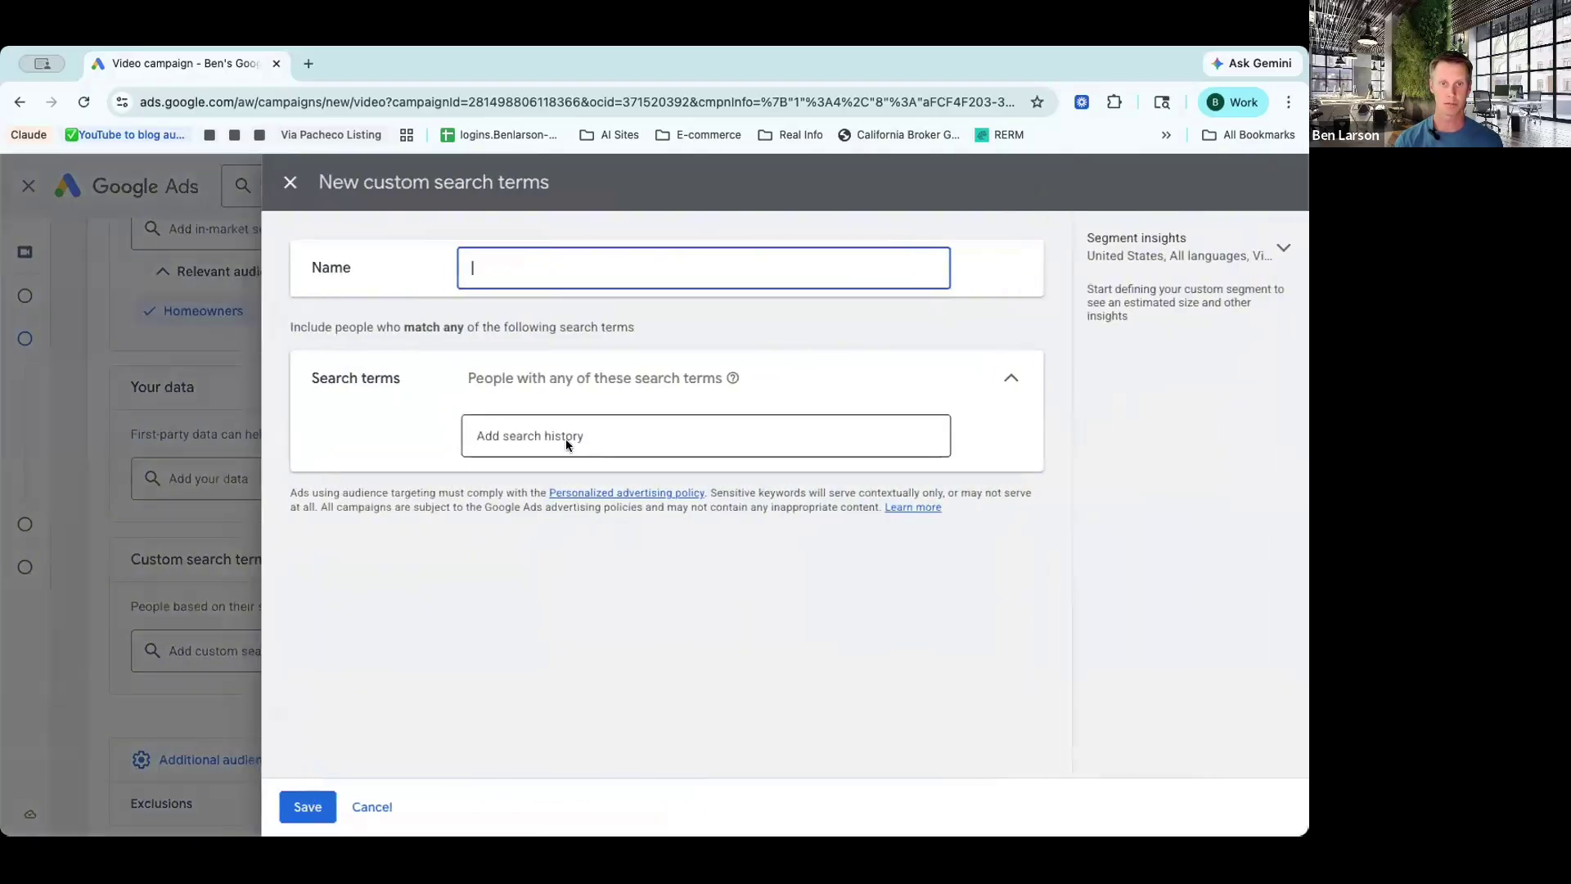
text(S)
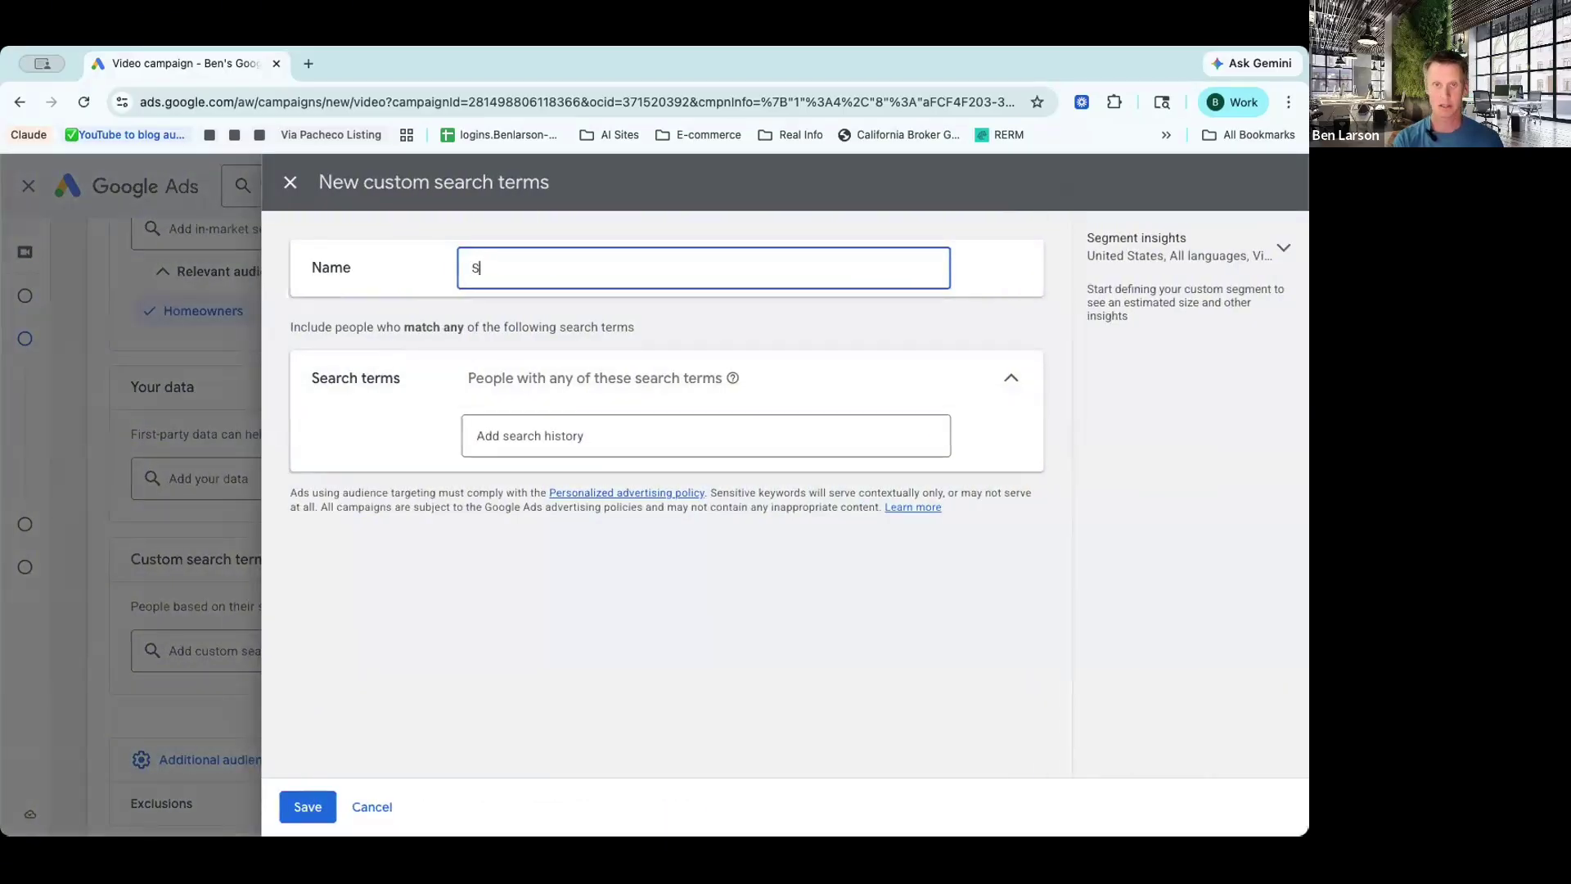
text(ellers in )
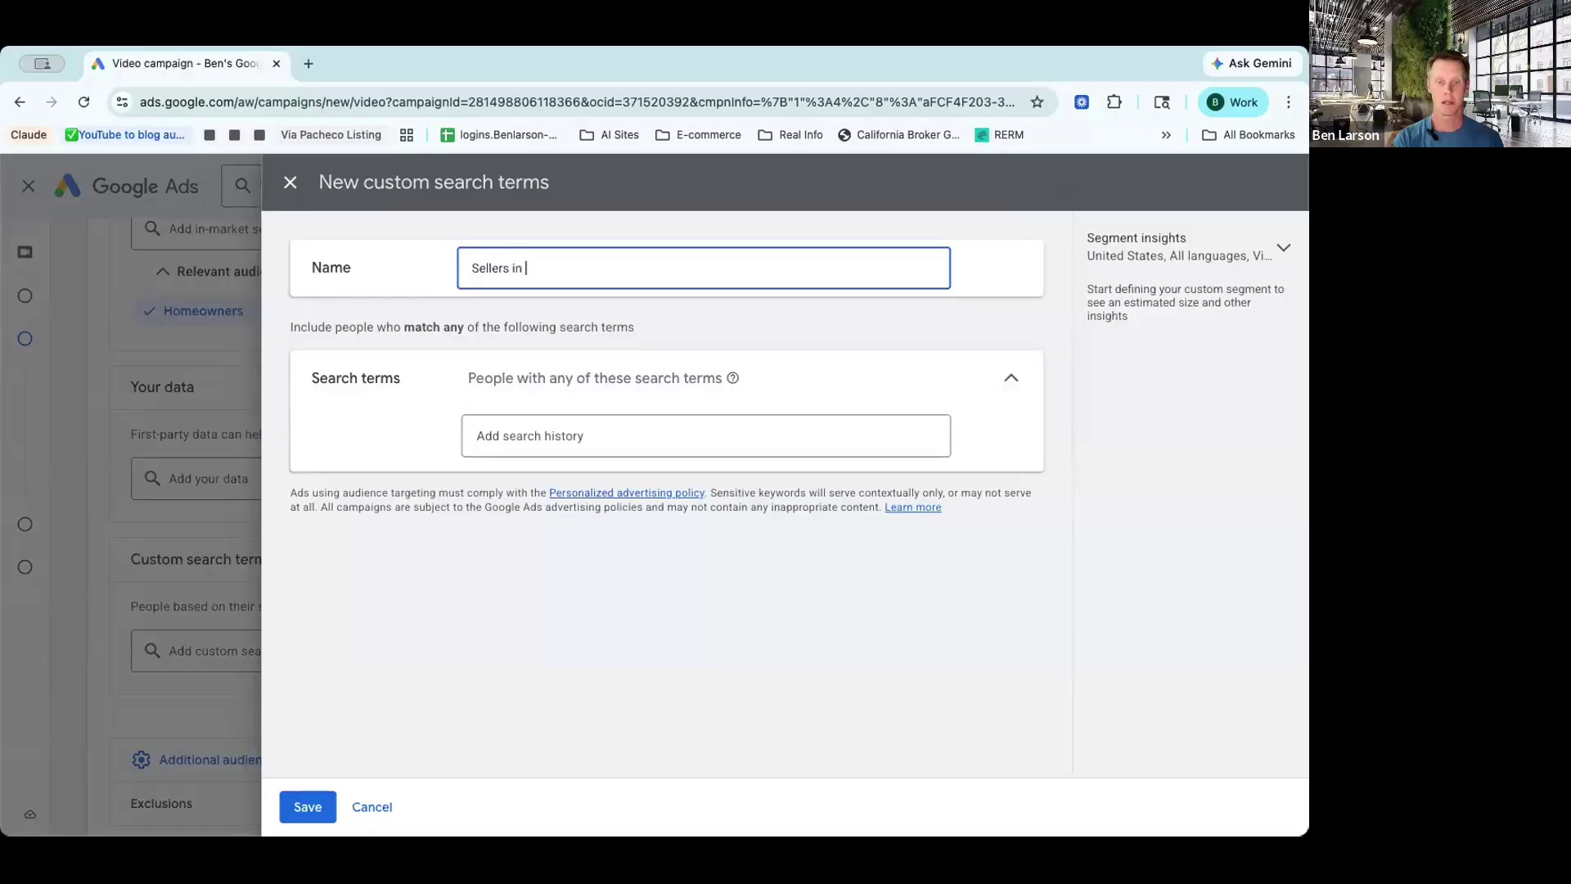
text(Redondo Beach)
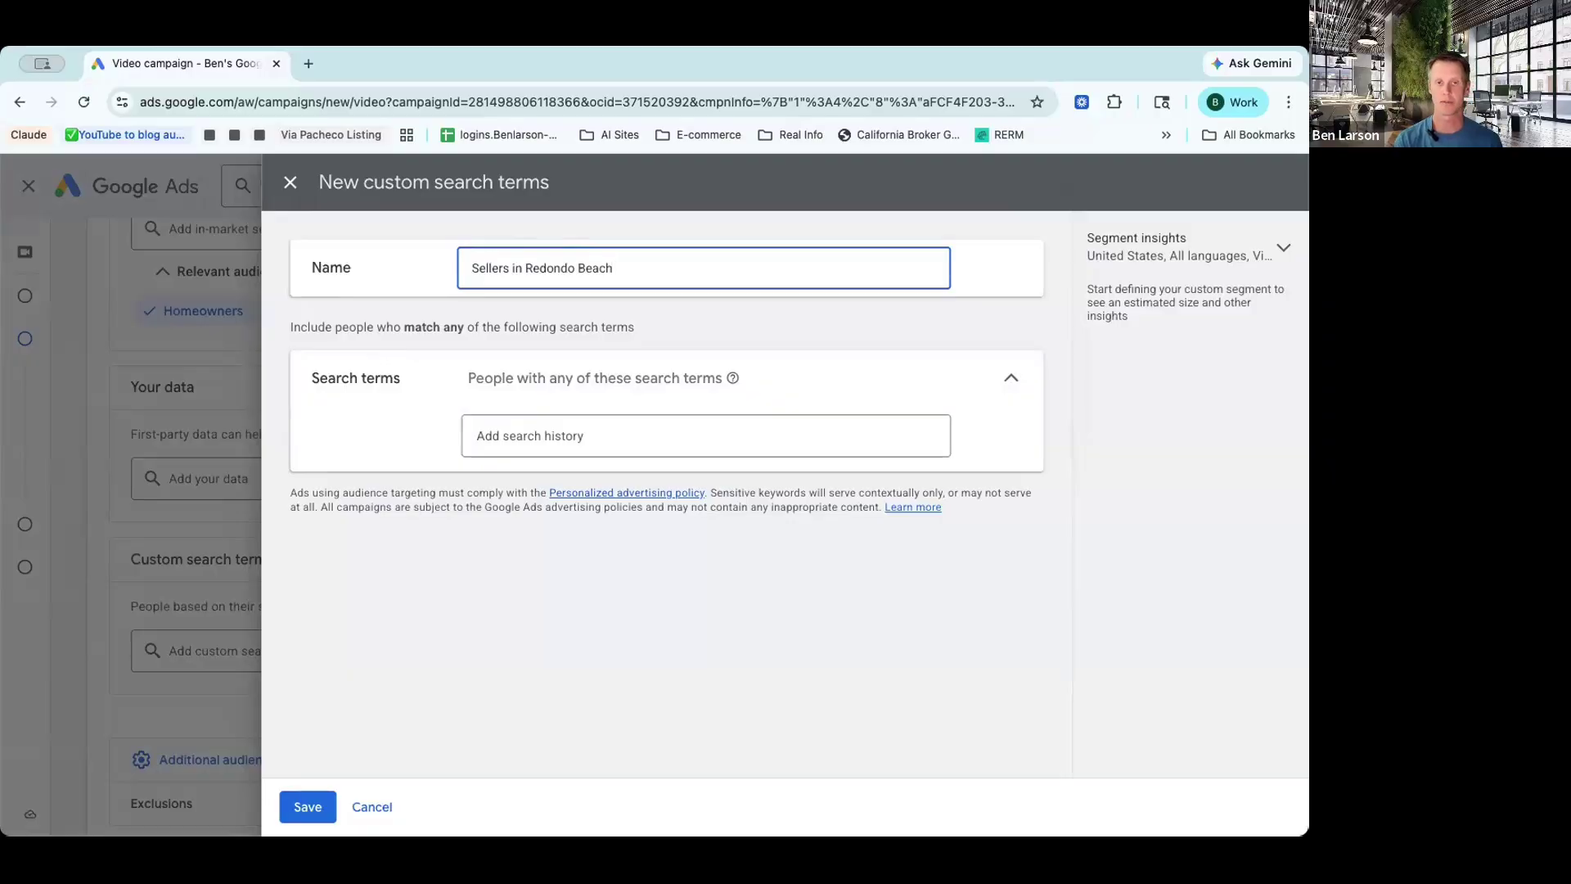
click(545, 430)
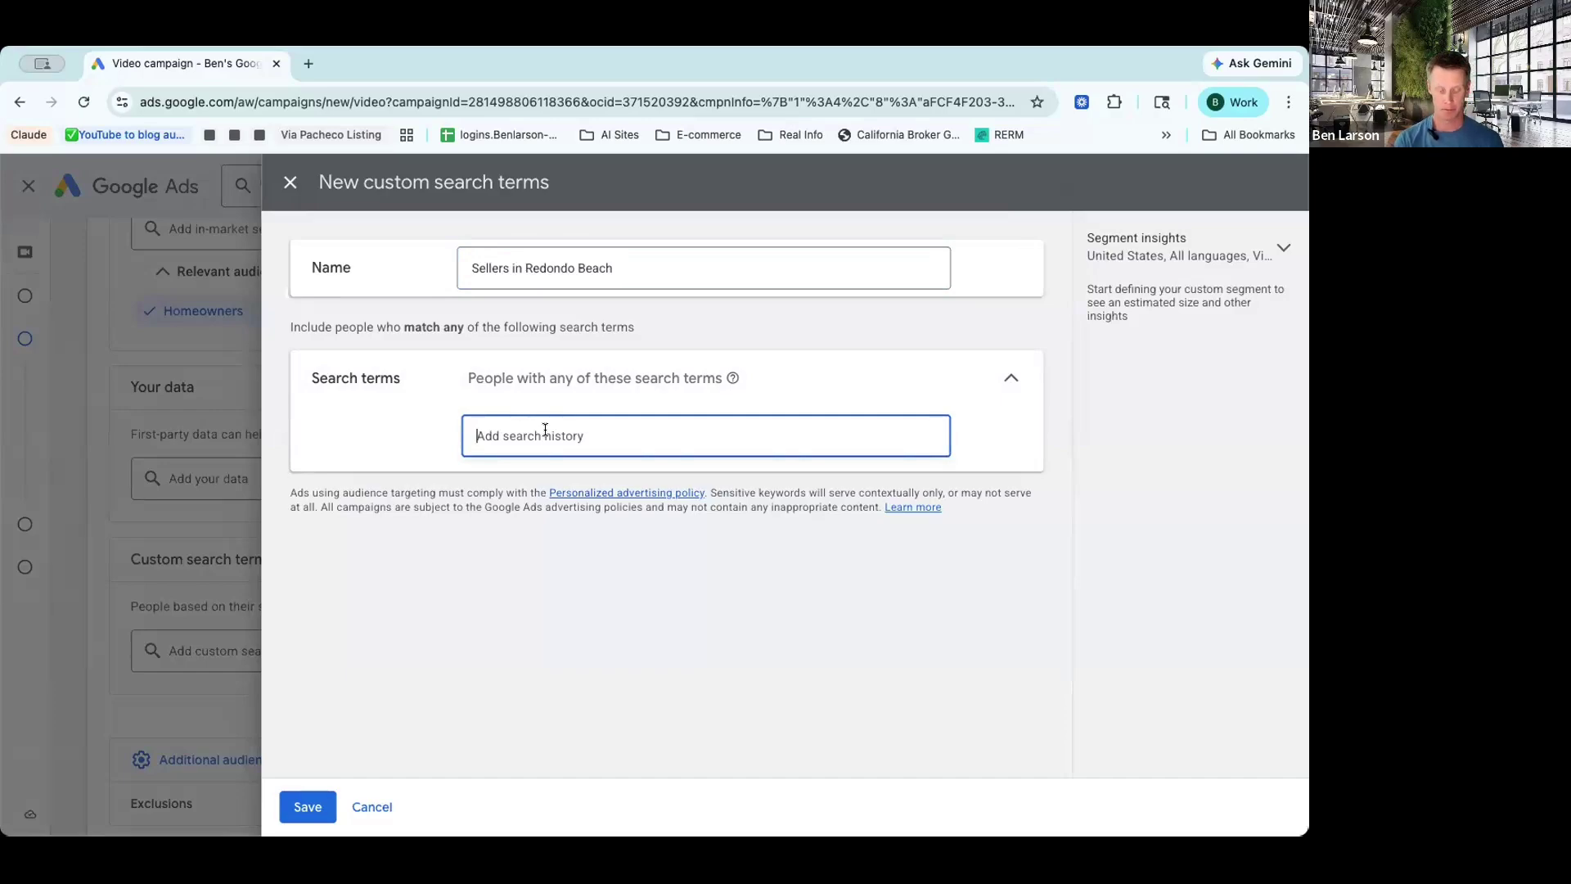
Step: Save the segment with 'what's my home worth in Redondo Beach' as its only search term, removing 'estimated value of my home'
text(what's)
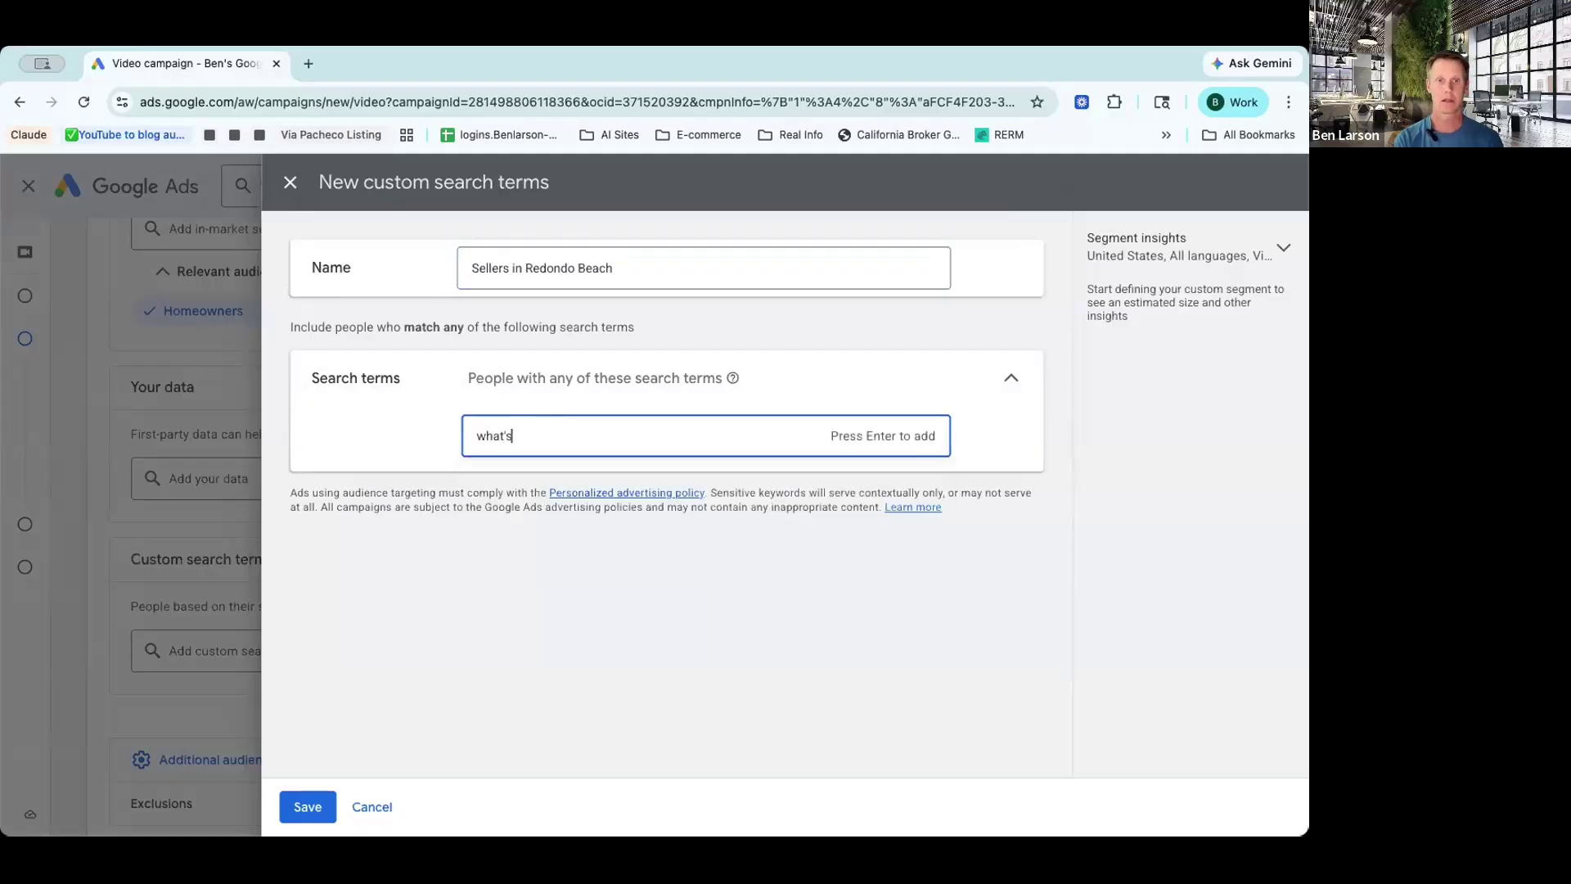
text( my home worth in Redondo Beach)
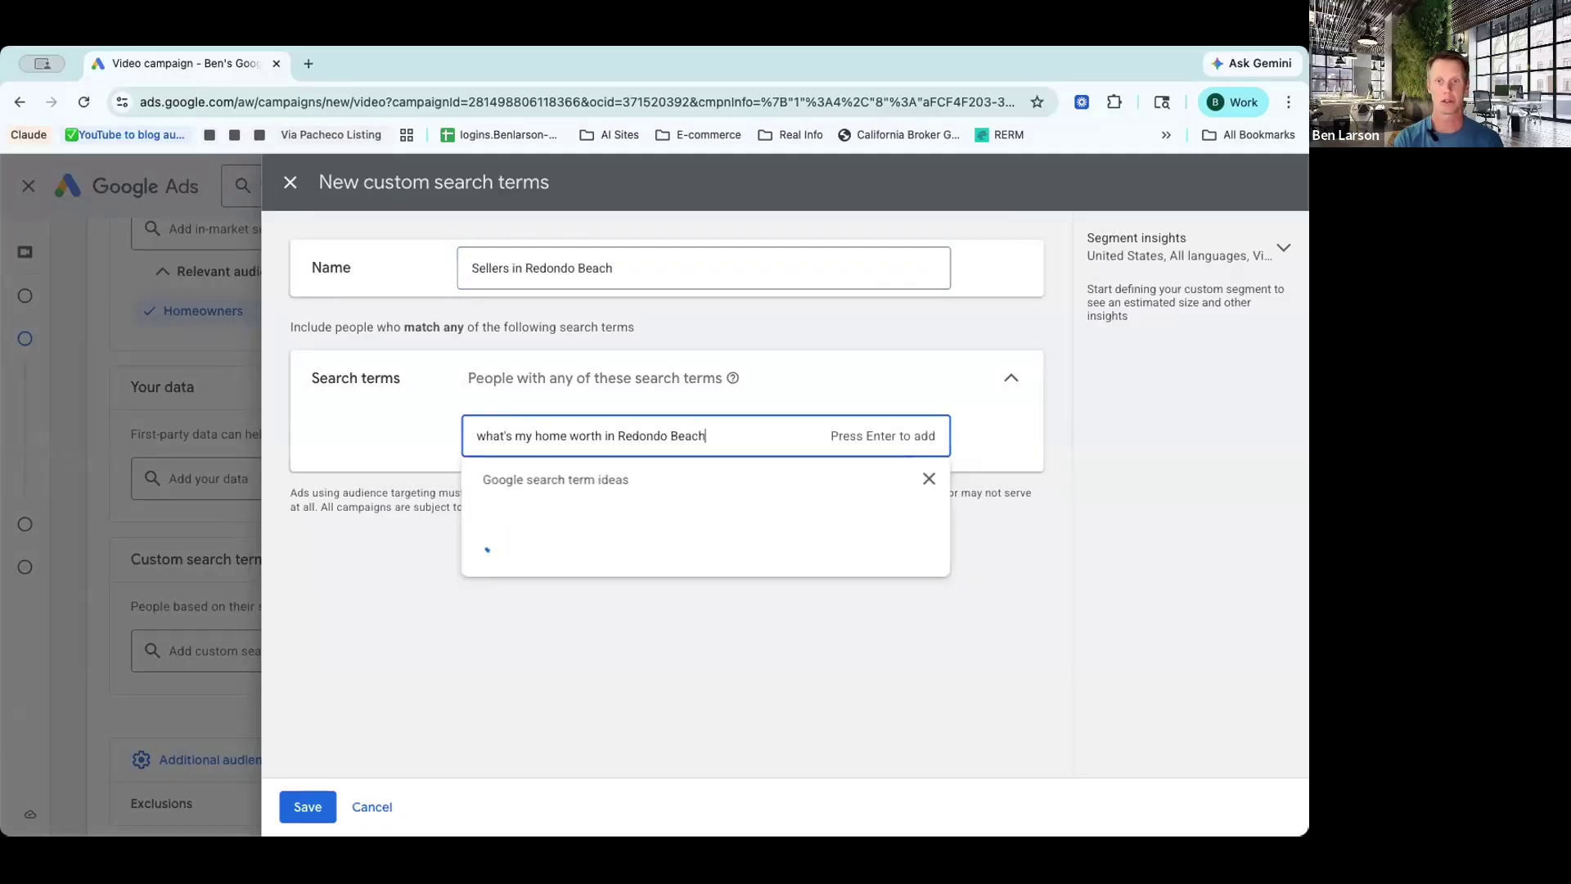
key(Return)
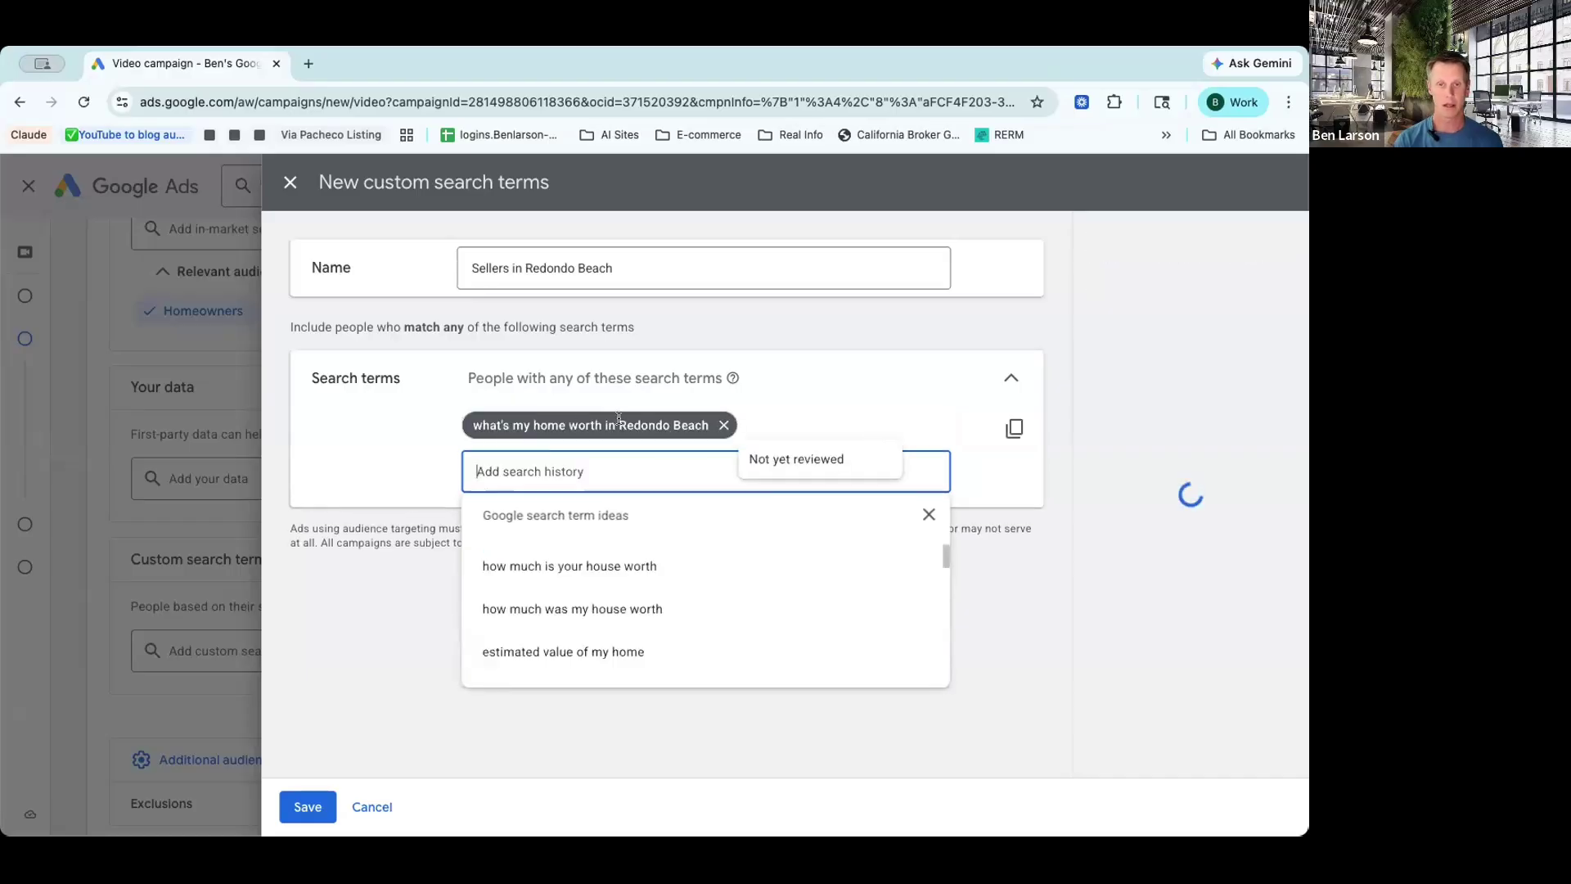
click(597, 654)
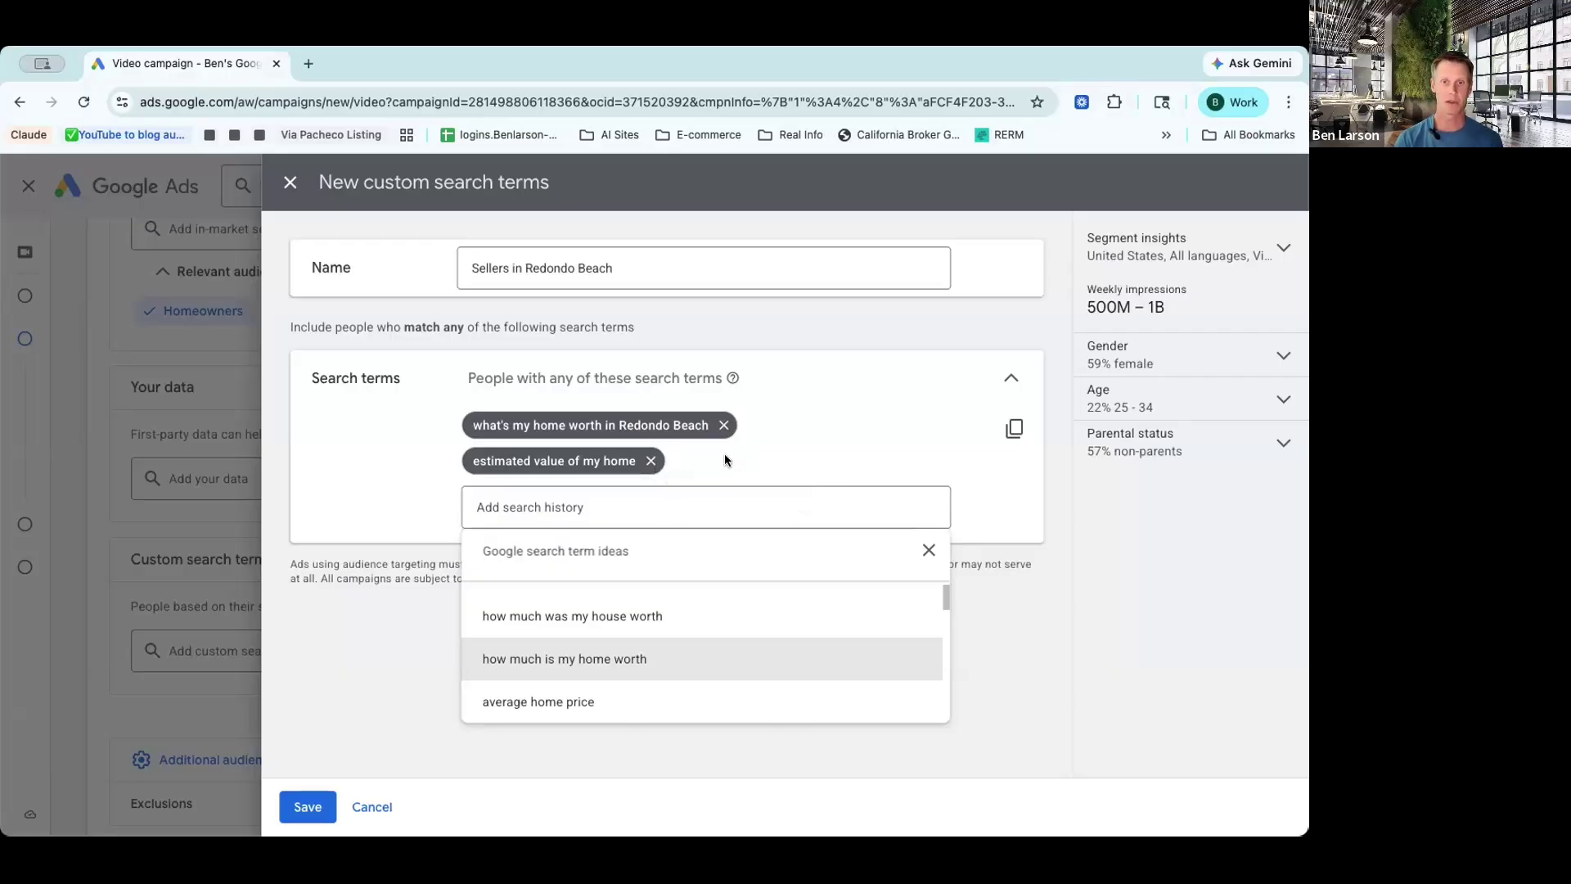
click(648, 460)
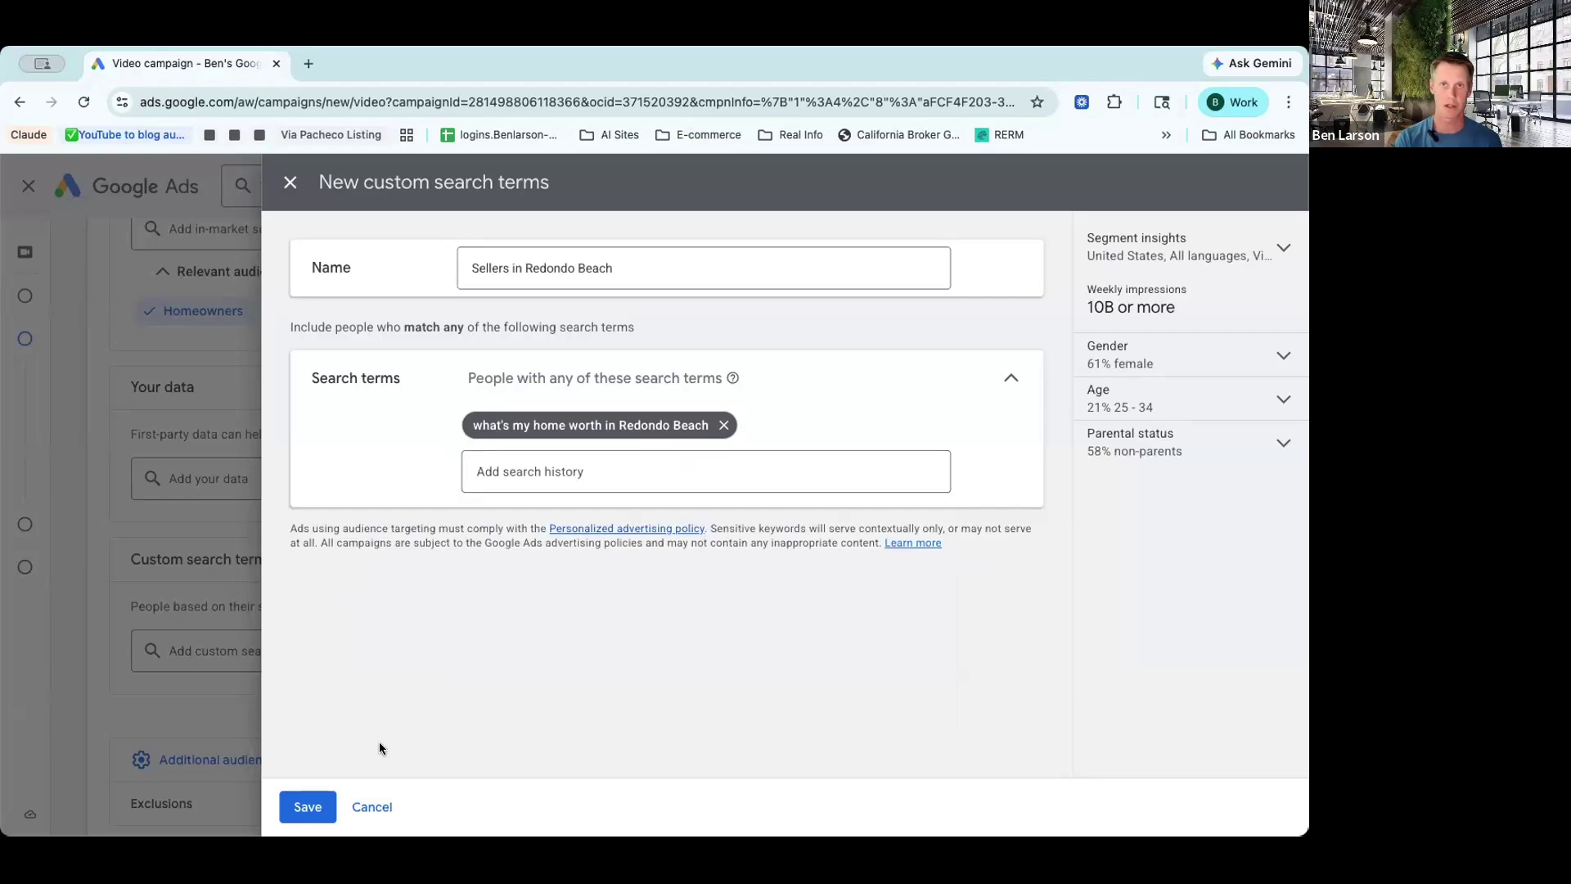
click(310, 808)
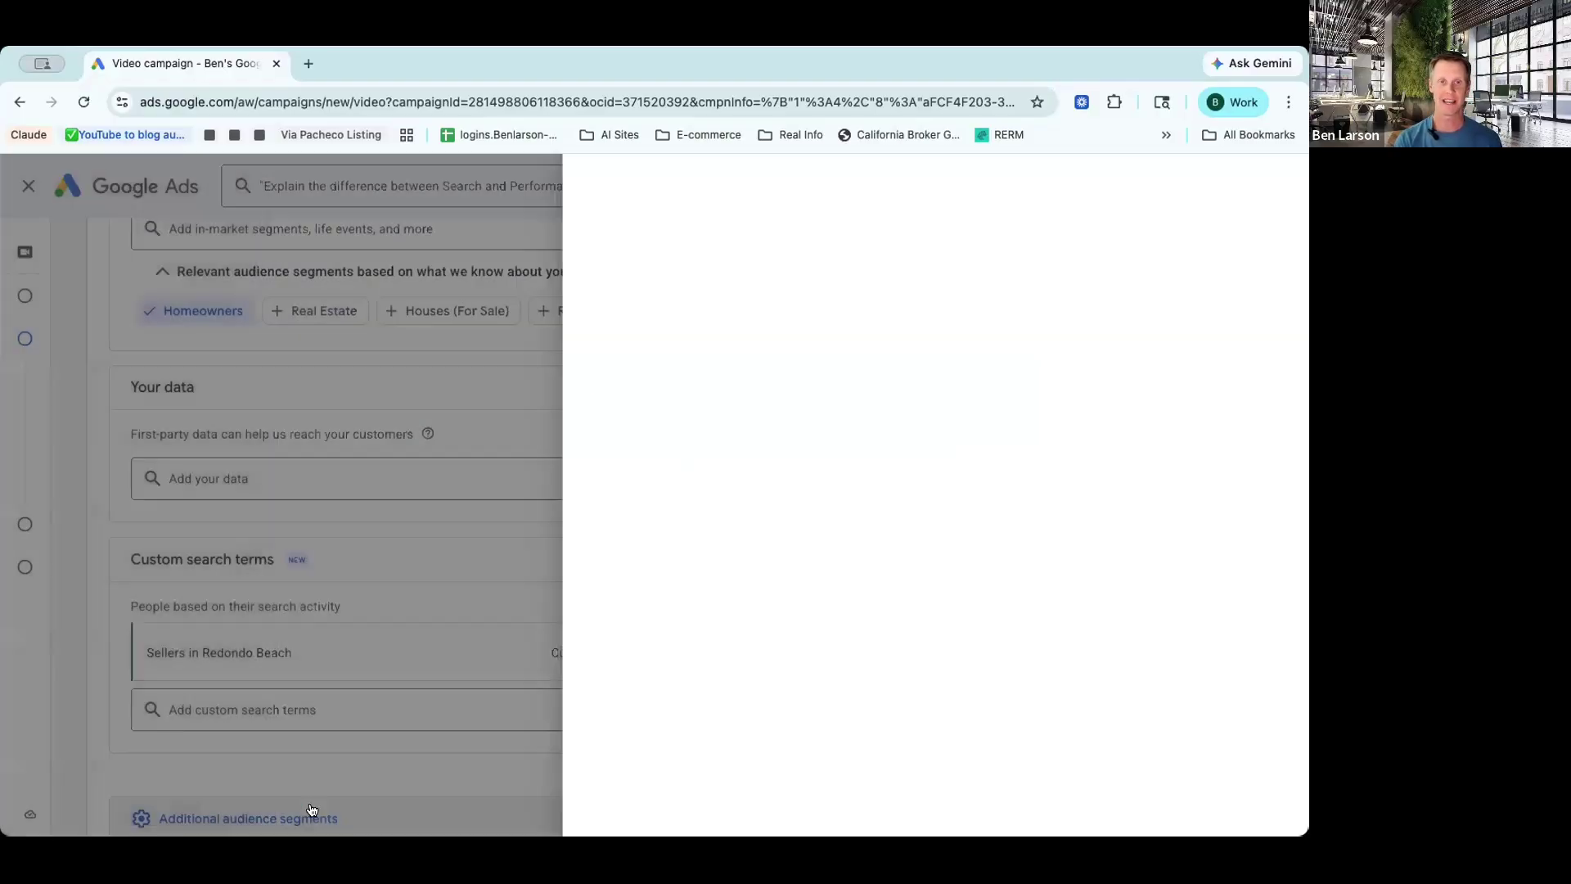
Step: Scroll the campaign settings down to the Create your video ads section's YouTube video field
scroll(577, 582, up, 7)
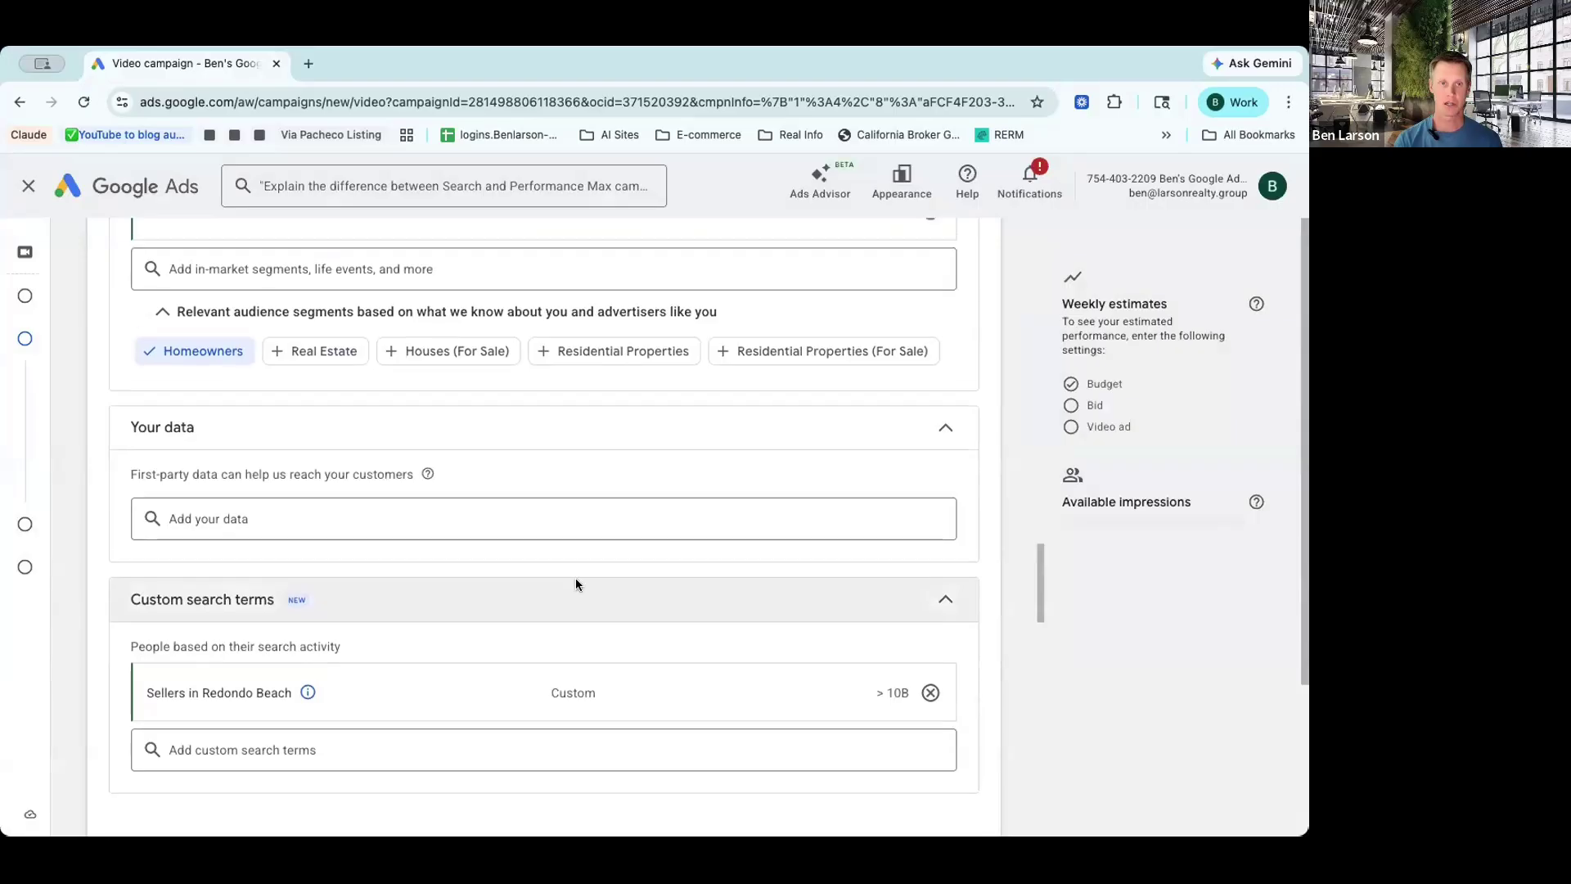
scroll(576, 585, down, 2)
scroll(576, 585, up, 17)
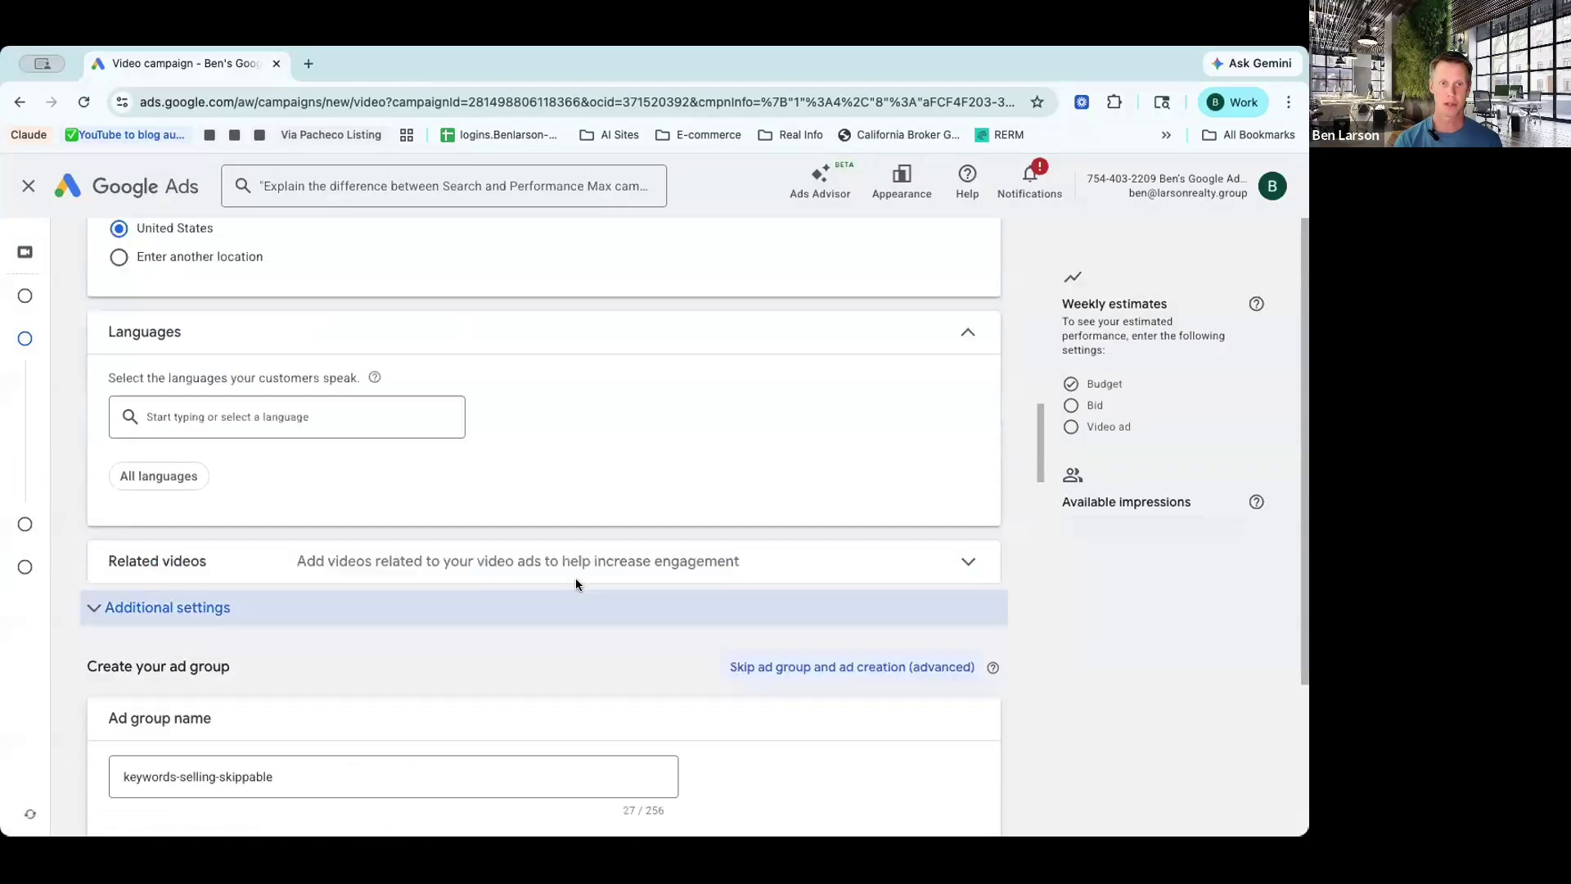
scroll(577, 585, down, 15)
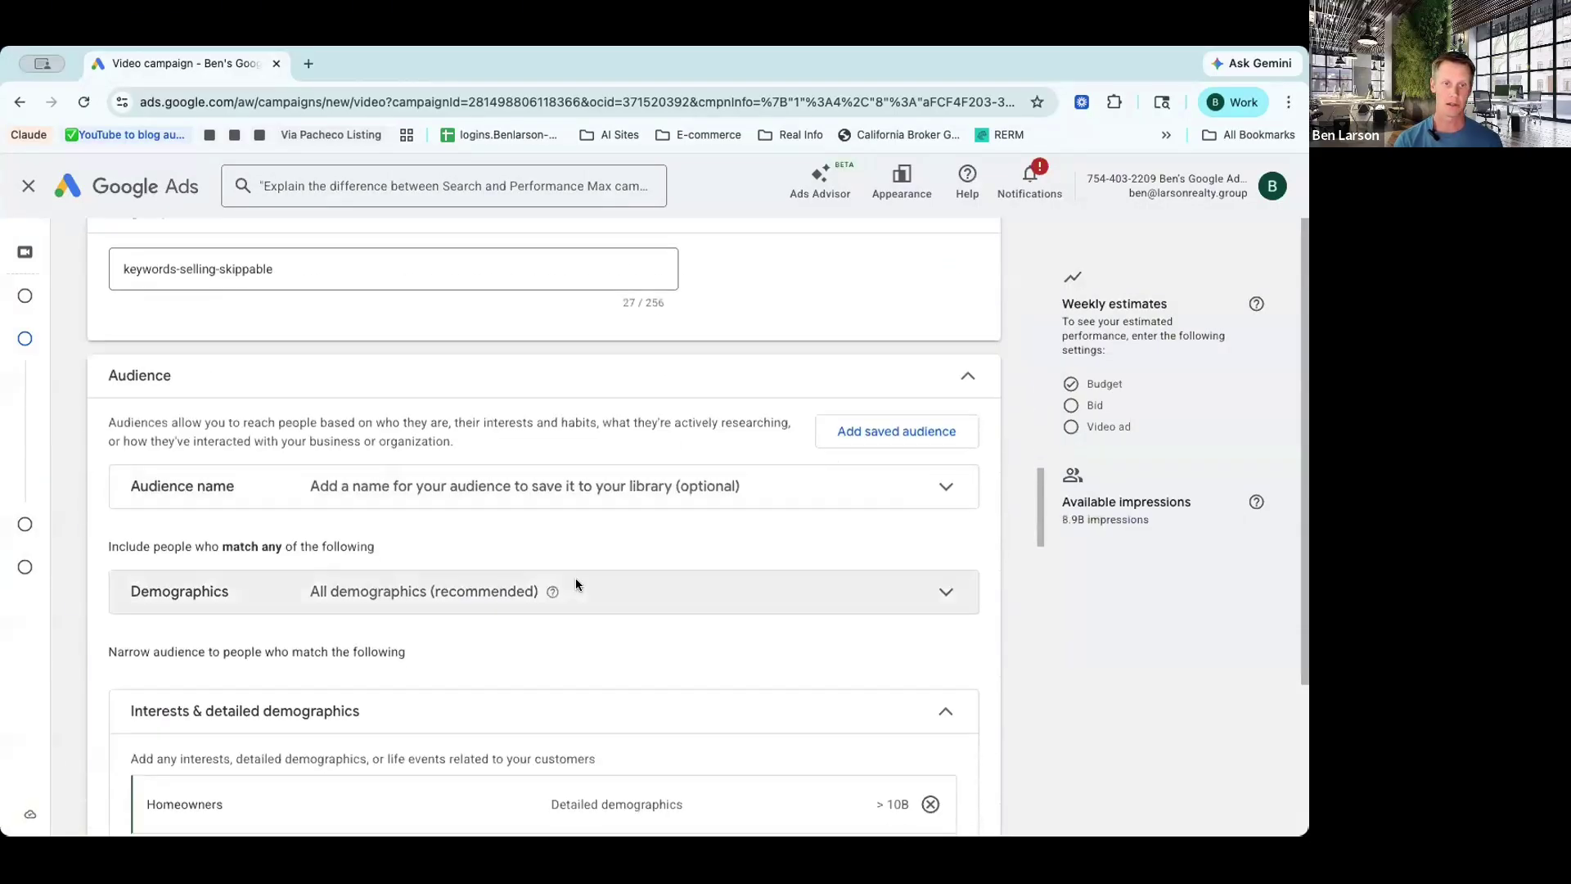
scroll(576, 584, down, 6)
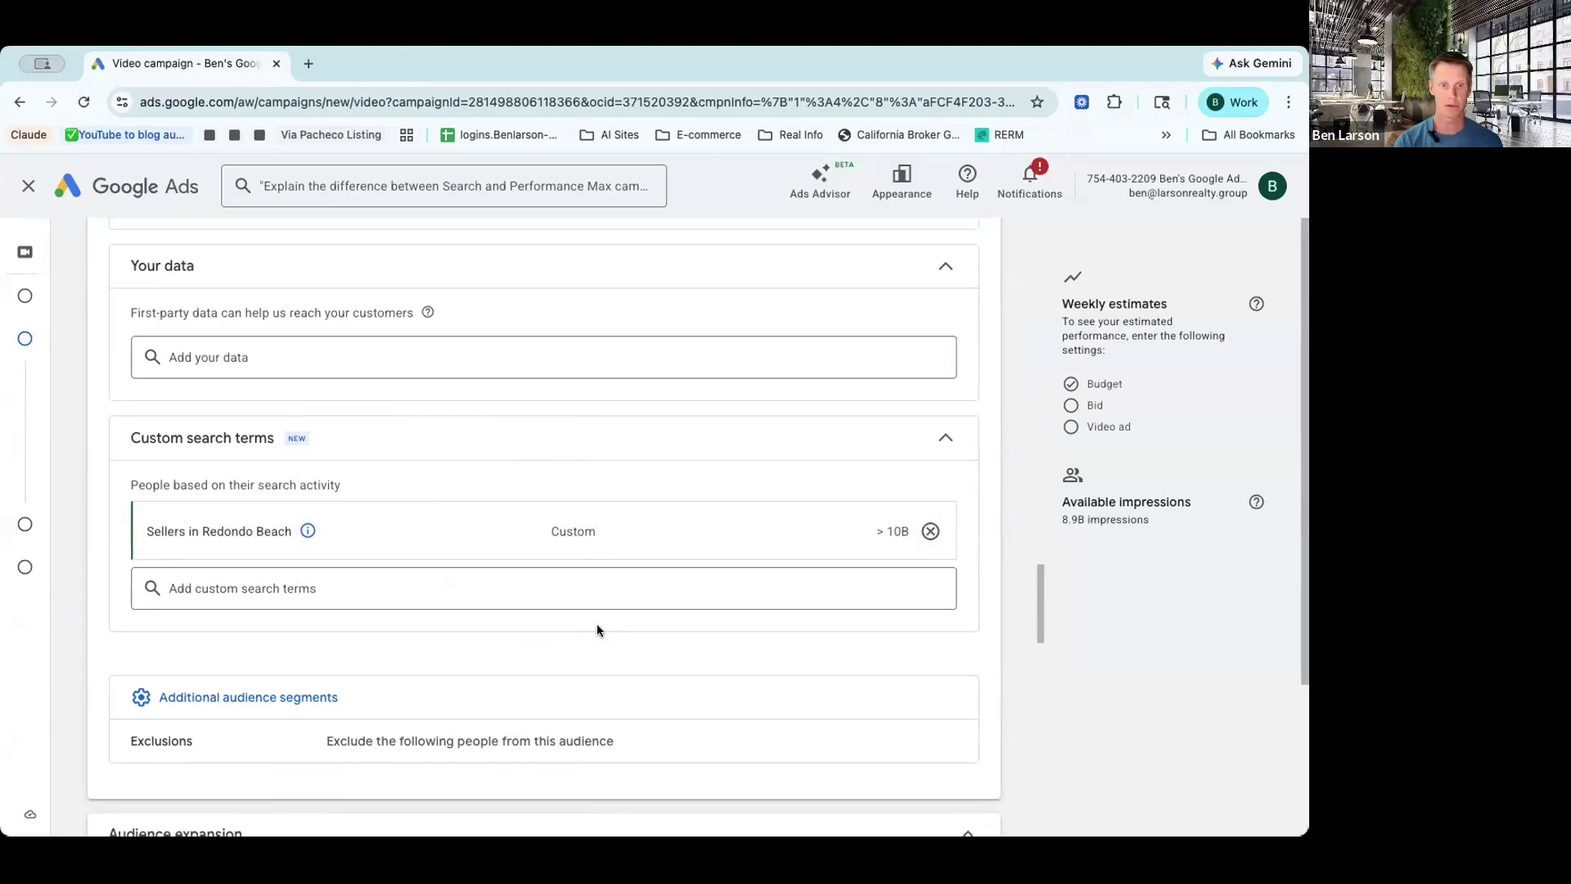
scroll(597, 630, down, 2)
scroll(598, 630, down, 5)
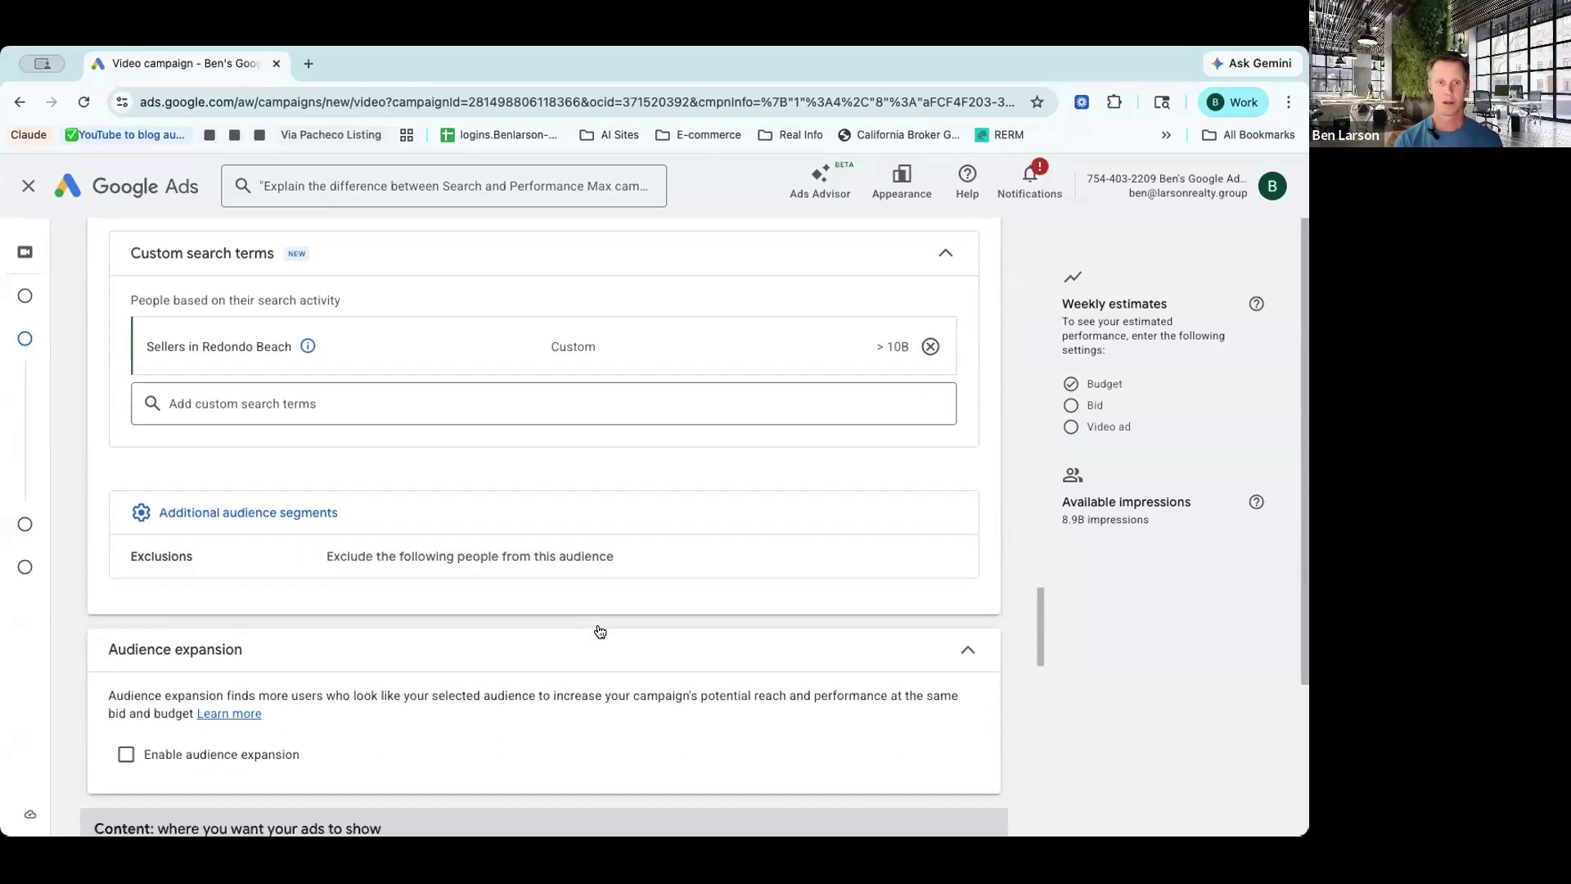
scroll(598, 630, down, 1)
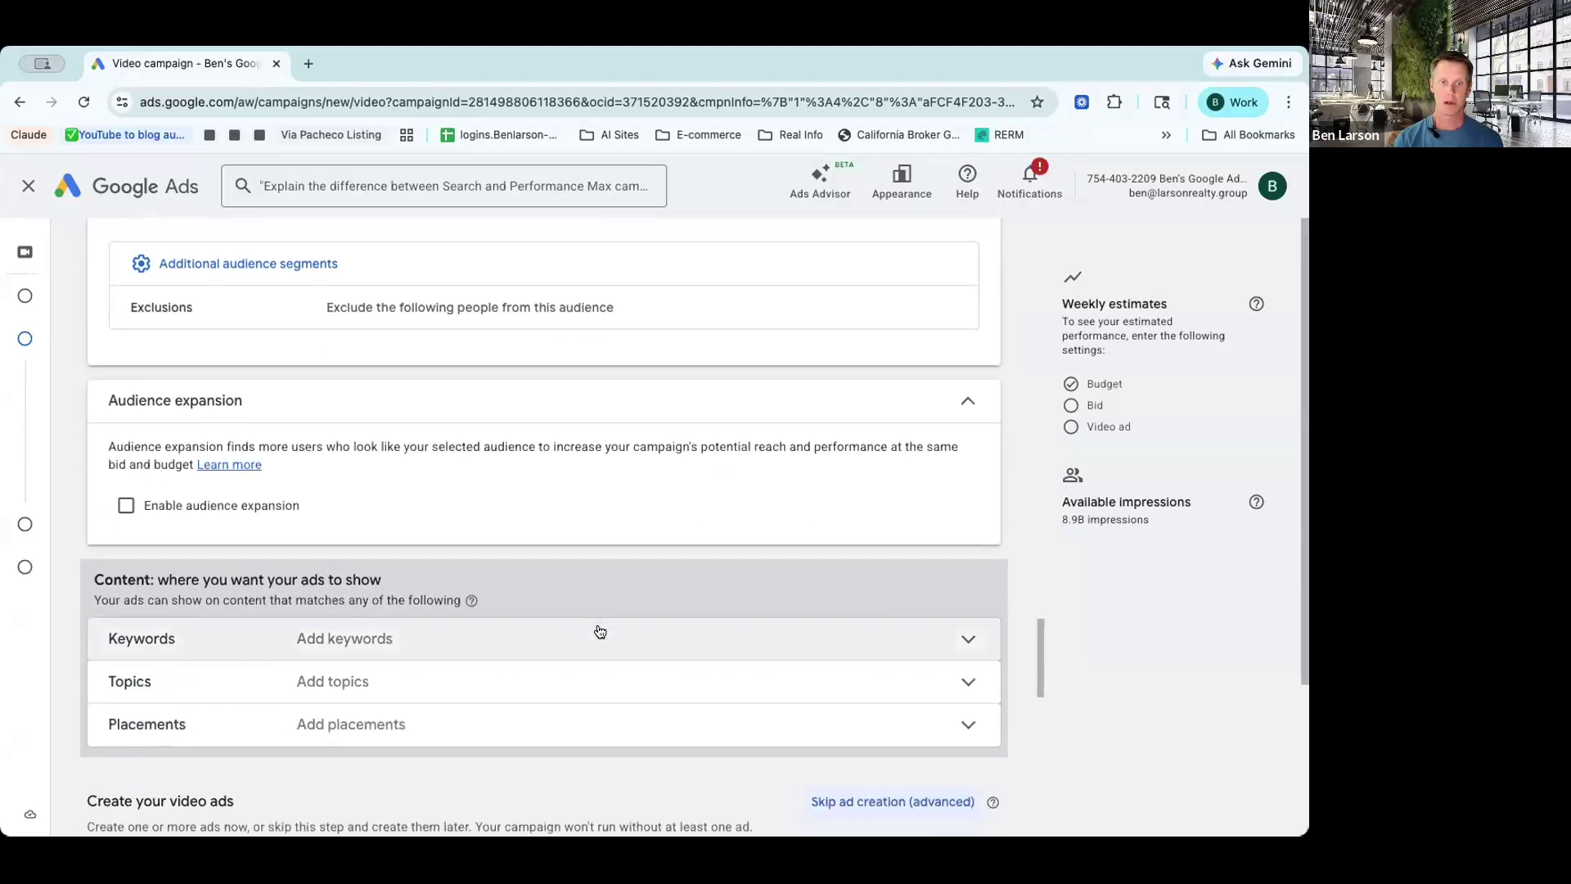
scroll(612, 541, down, 2)
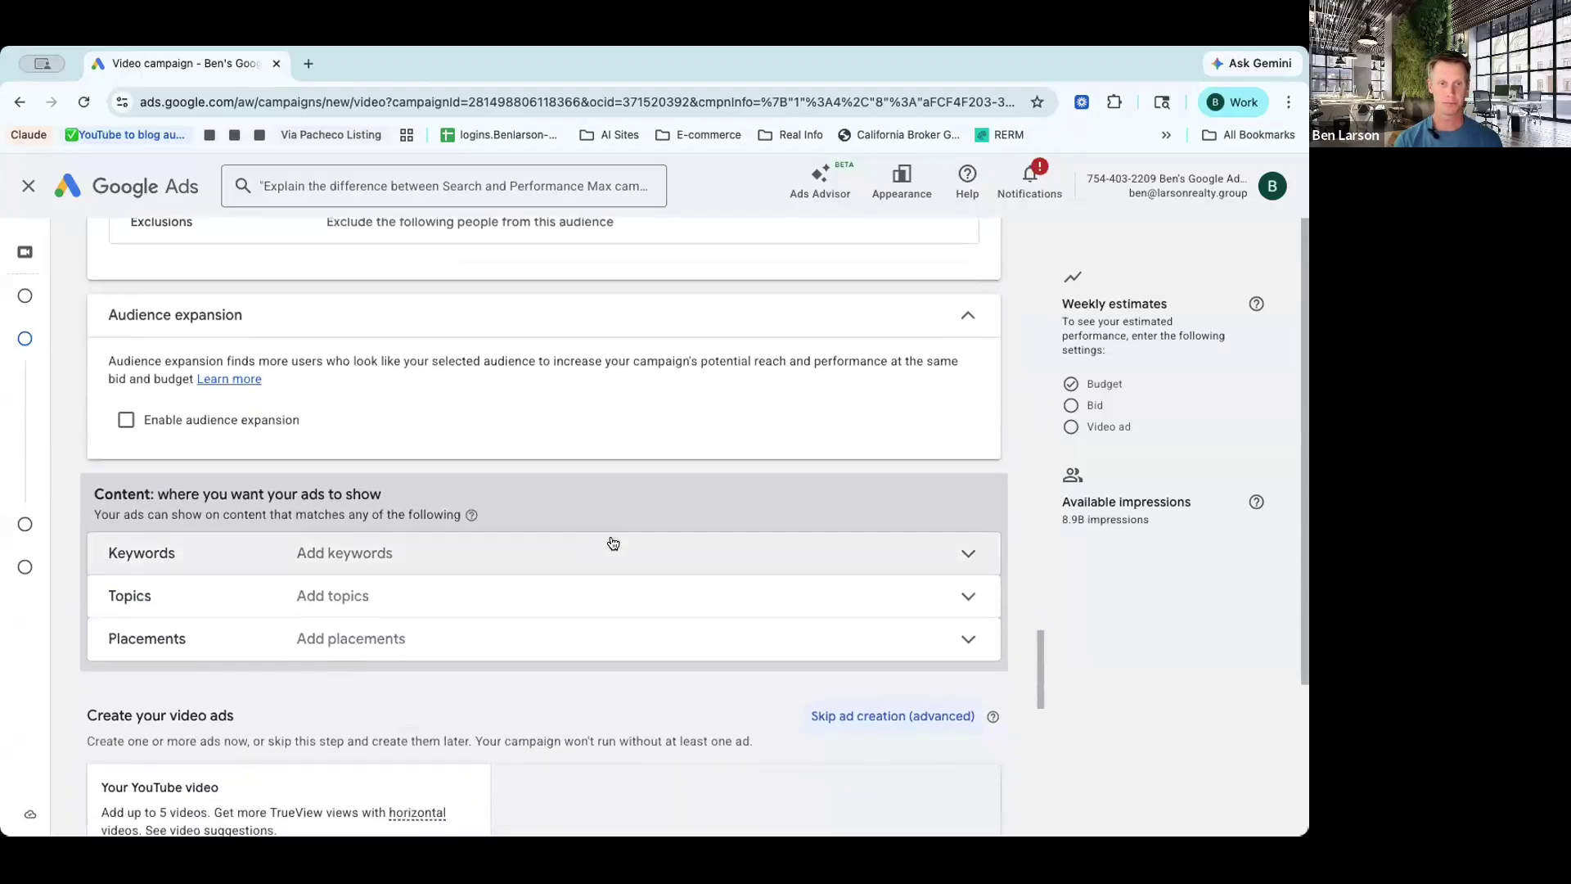
scroll(615, 661, down, 4)
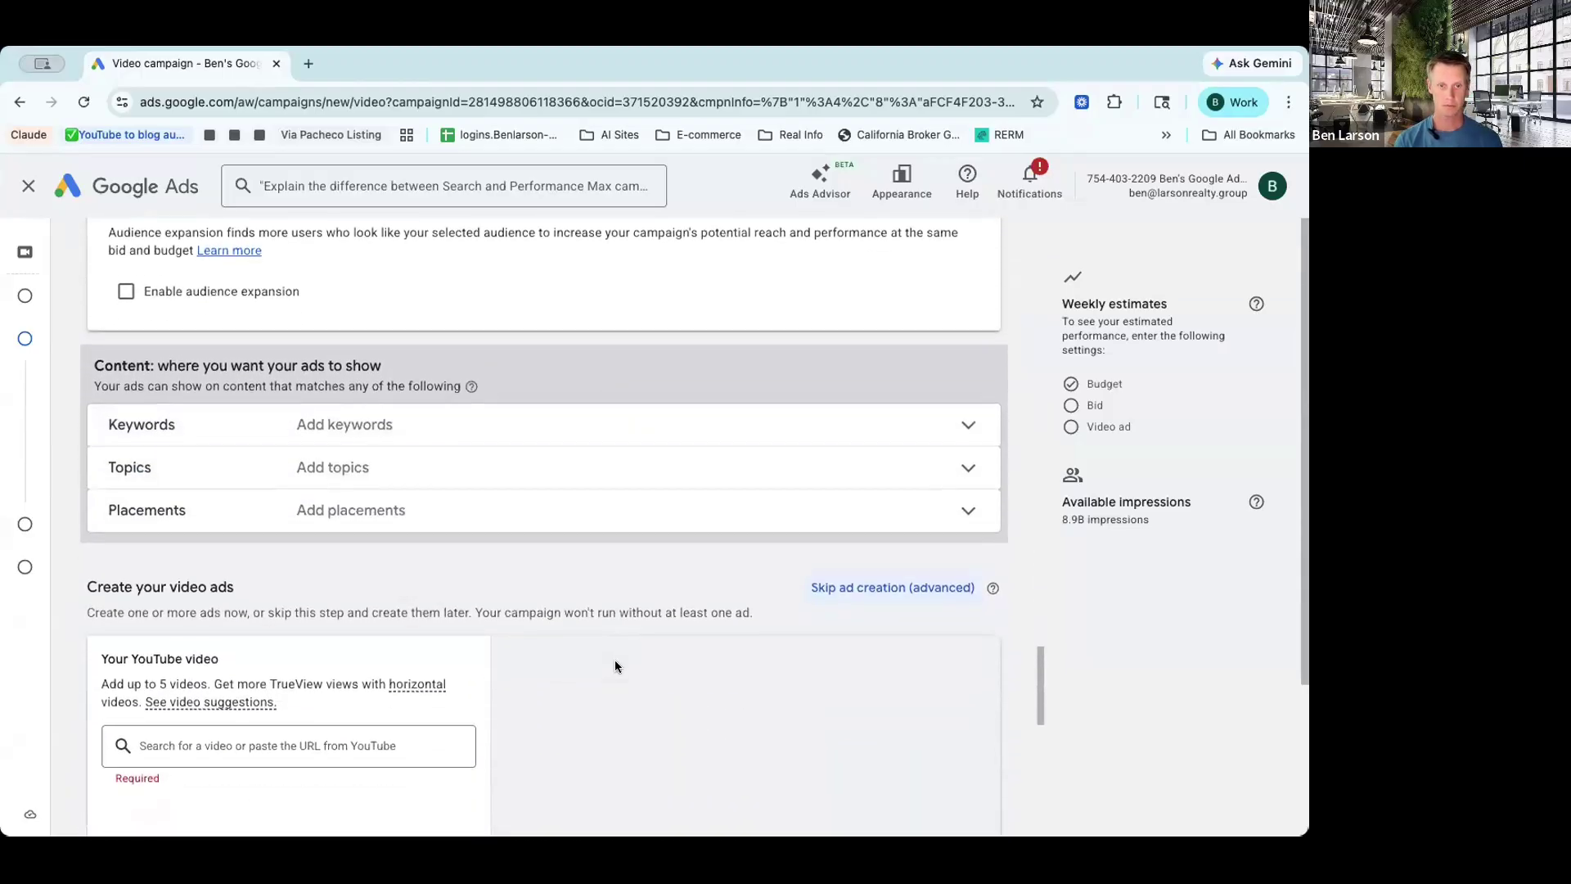
scroll(615, 667, down, 1)
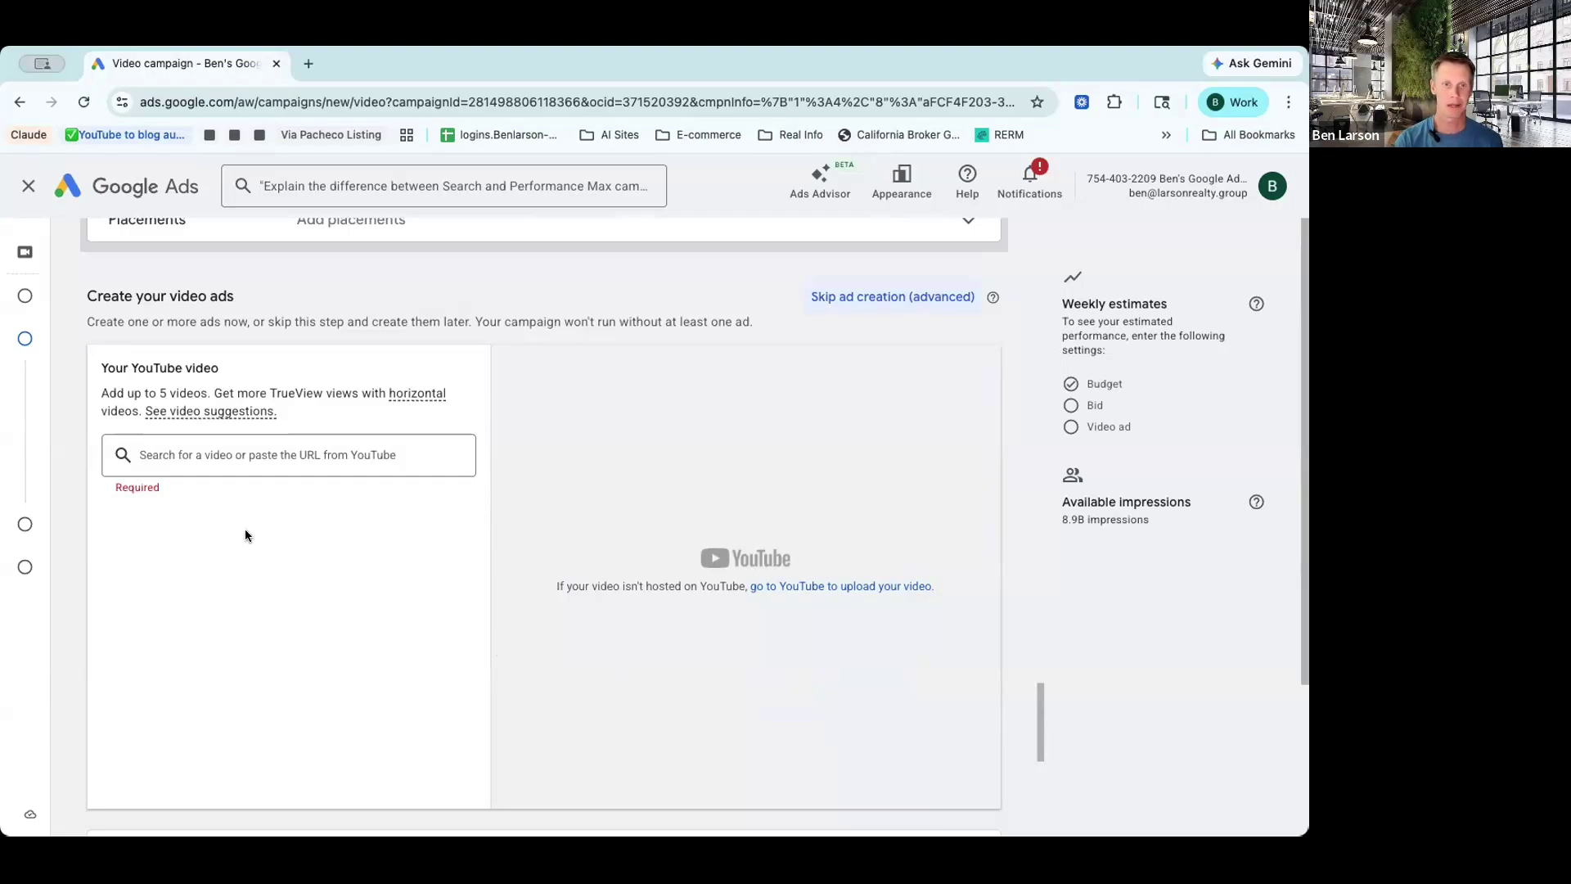
click(241, 458)
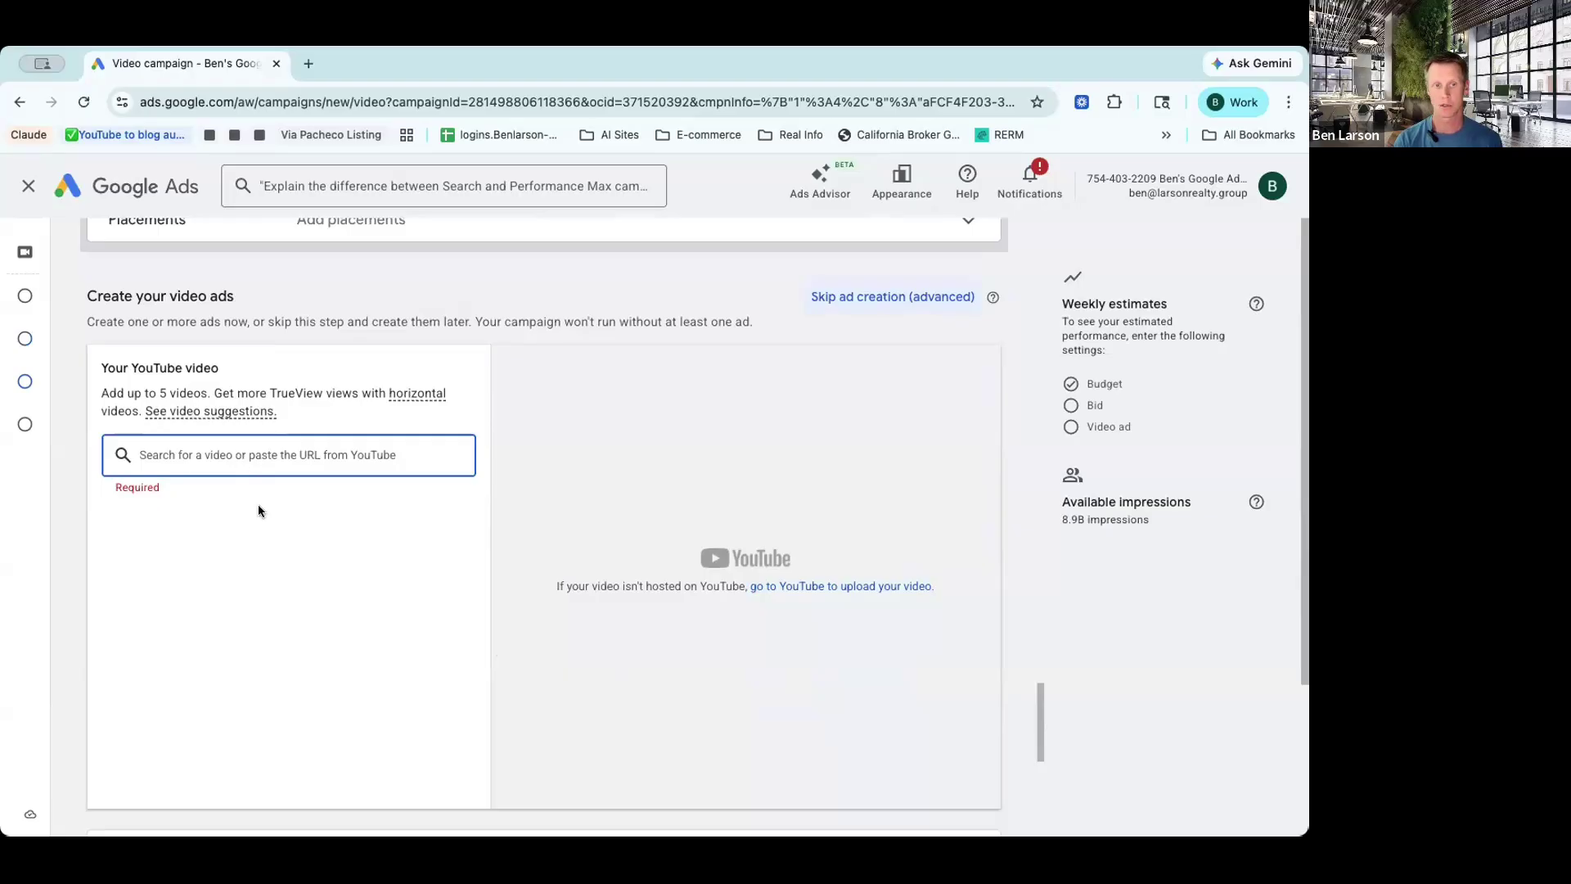
text(rancho )
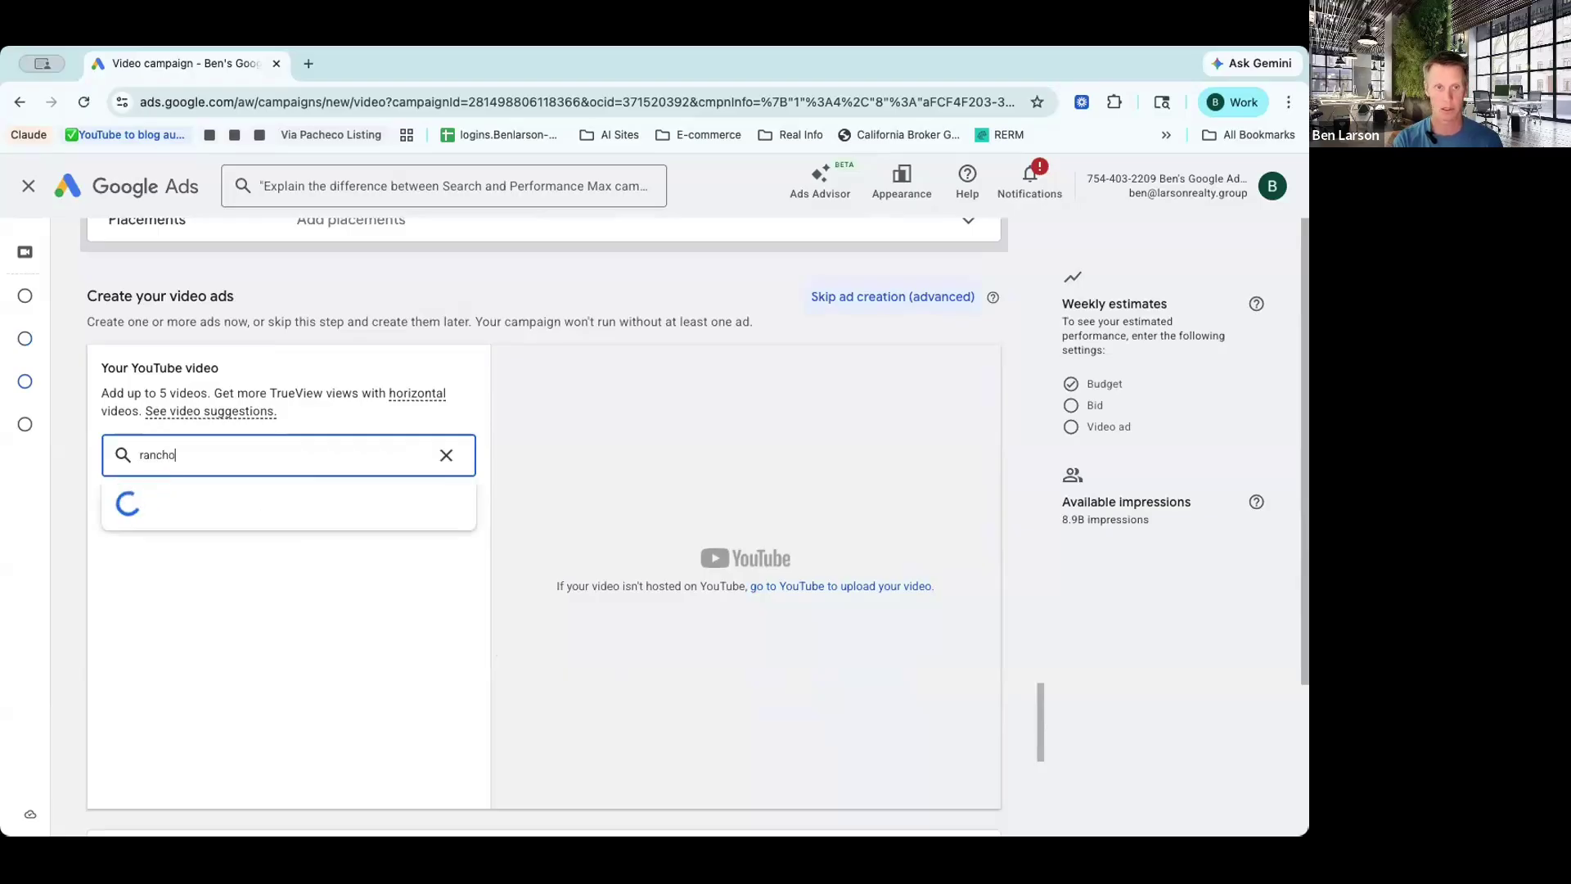
text(palos verdes)
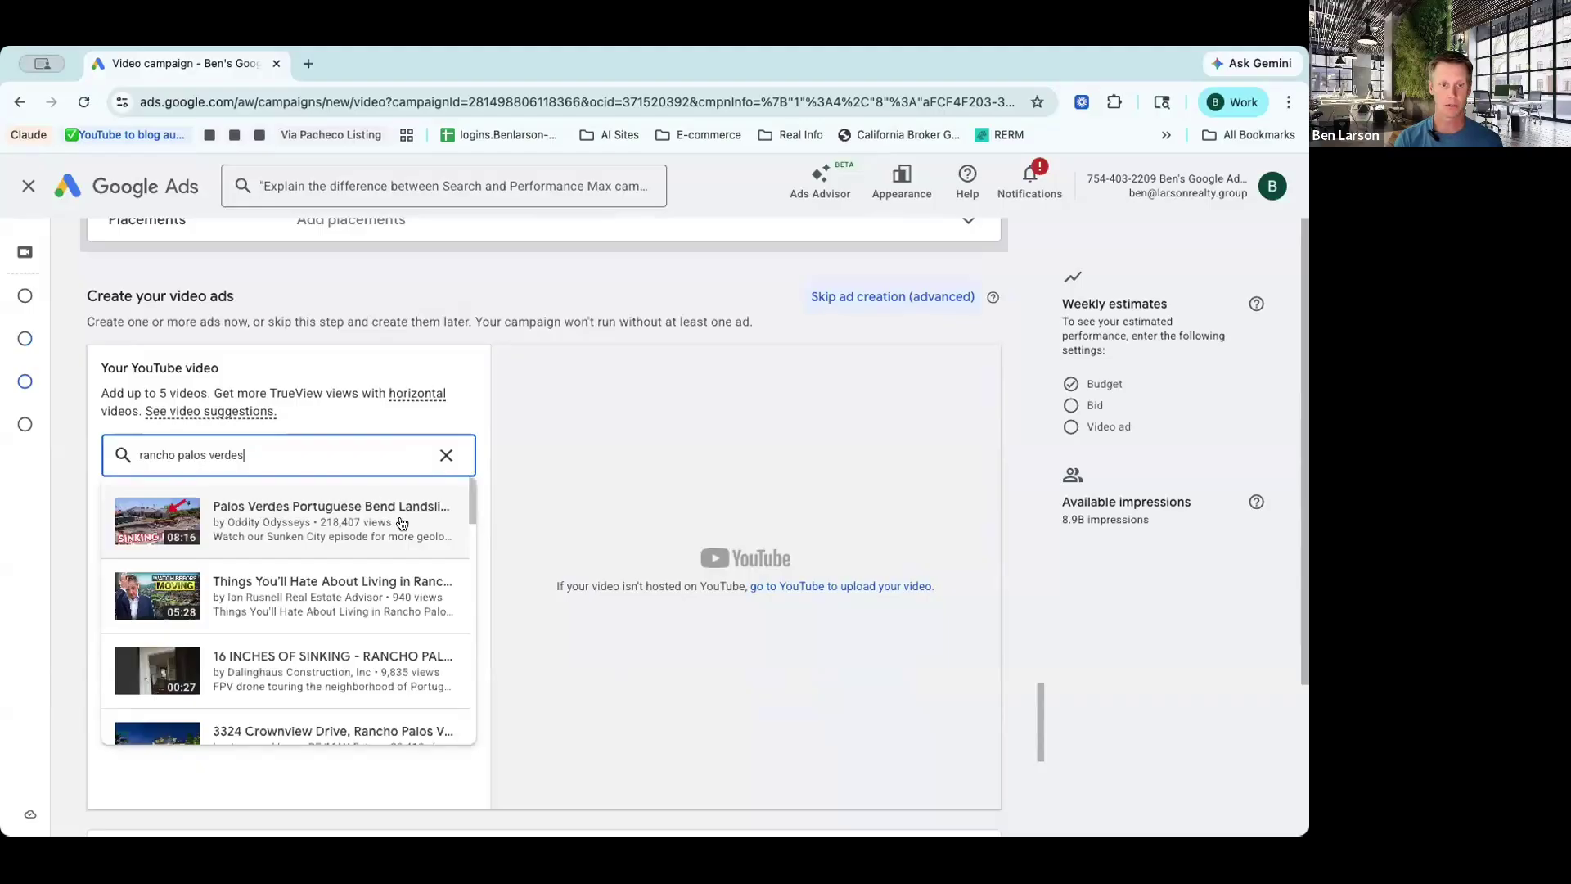
click(445, 454)
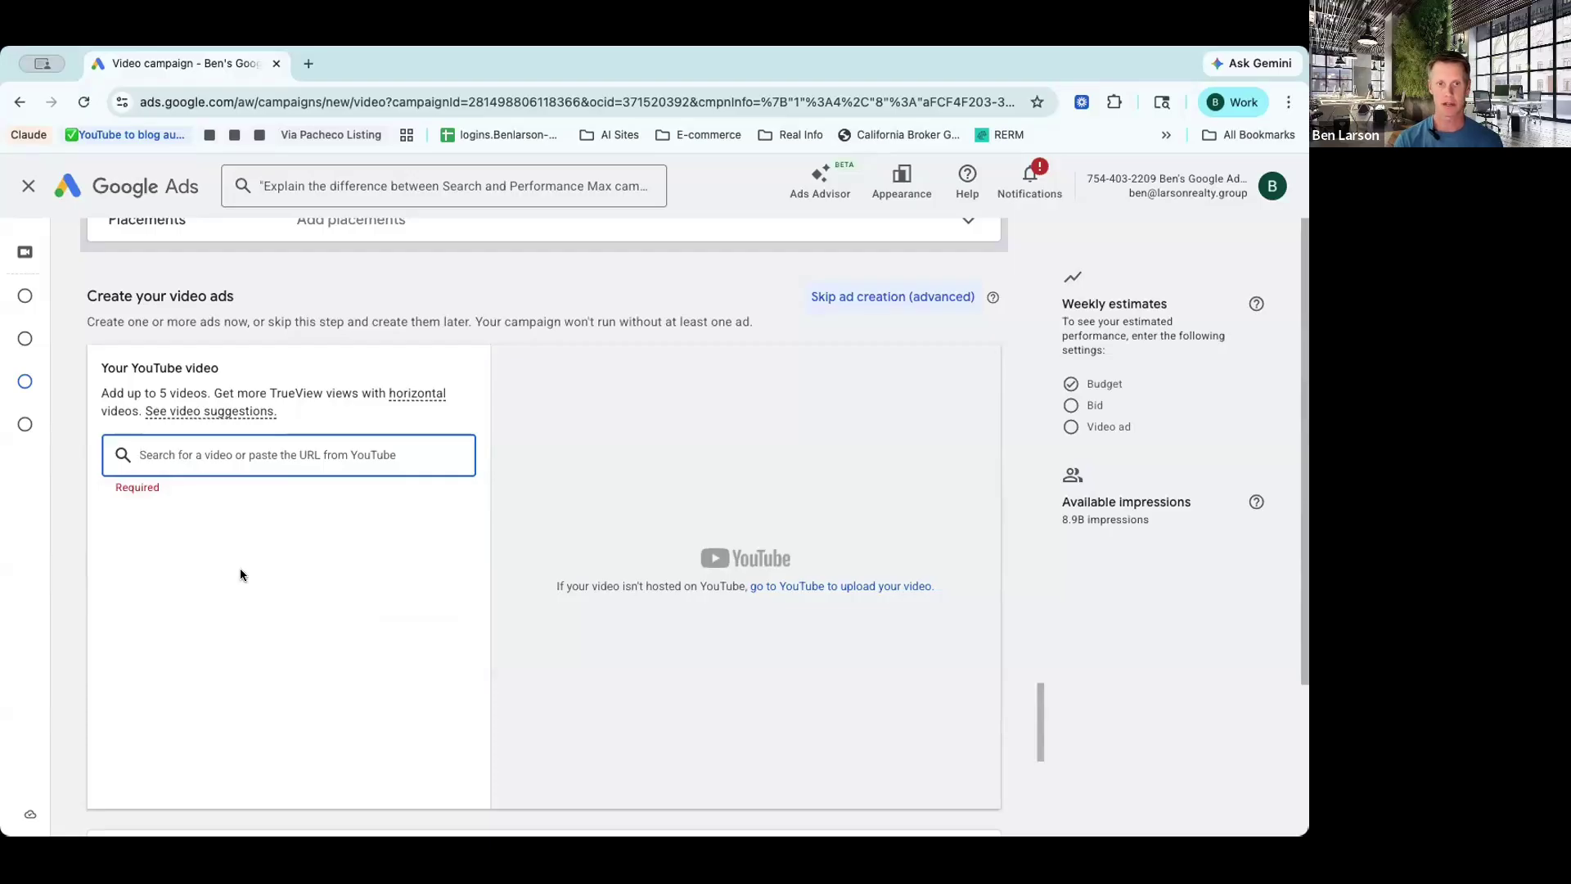
Step: Enter a $2.00 Target CPM bid in the Bid section
scroll(239, 568, down, 7)
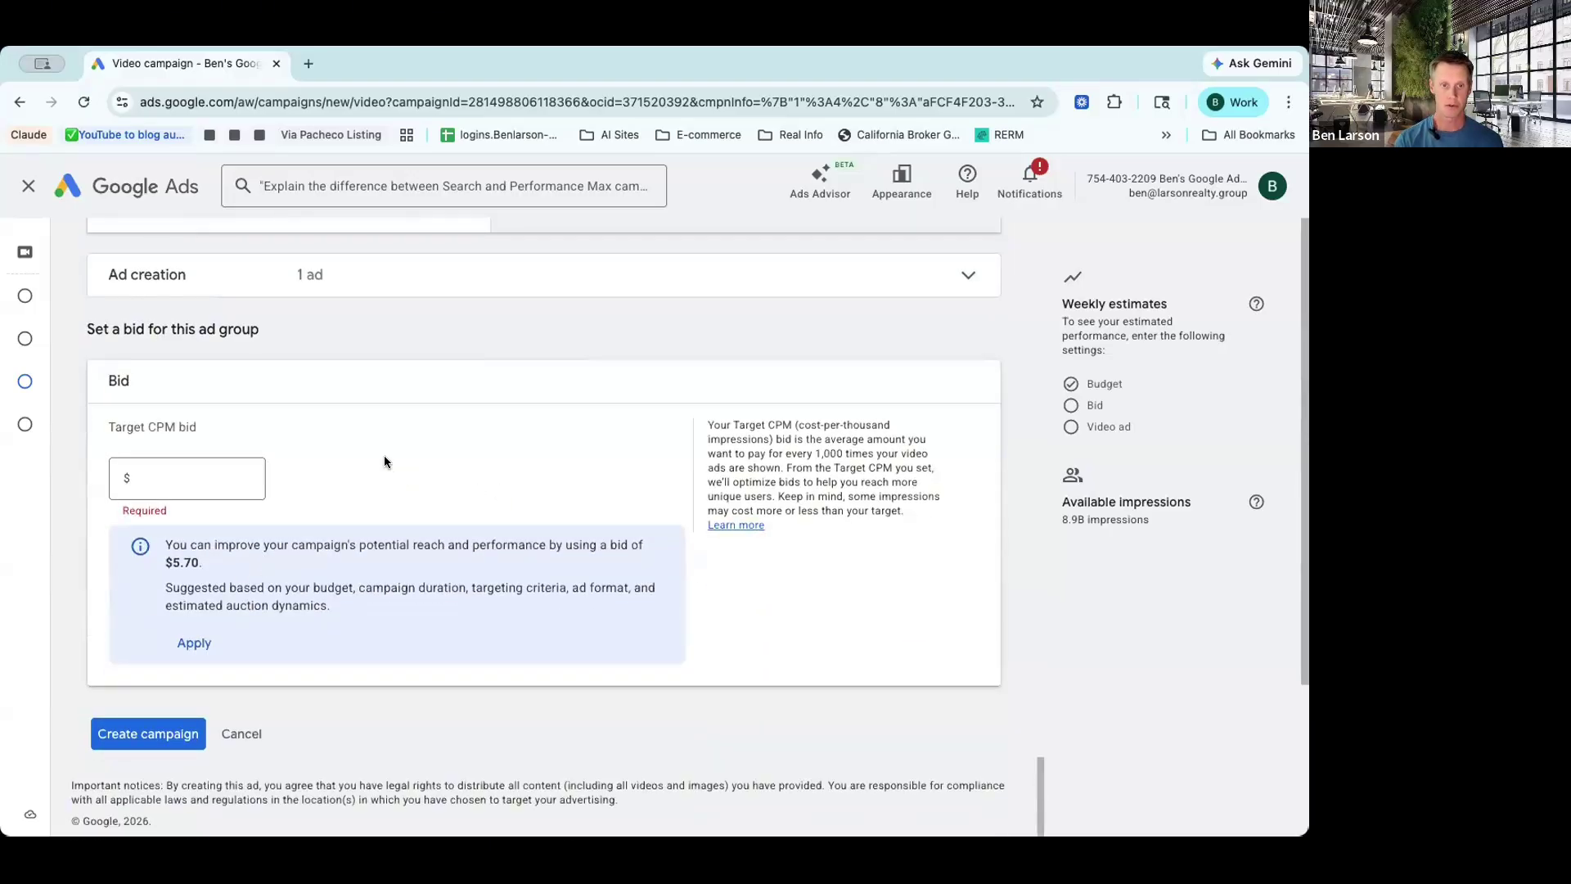
click(192, 473)
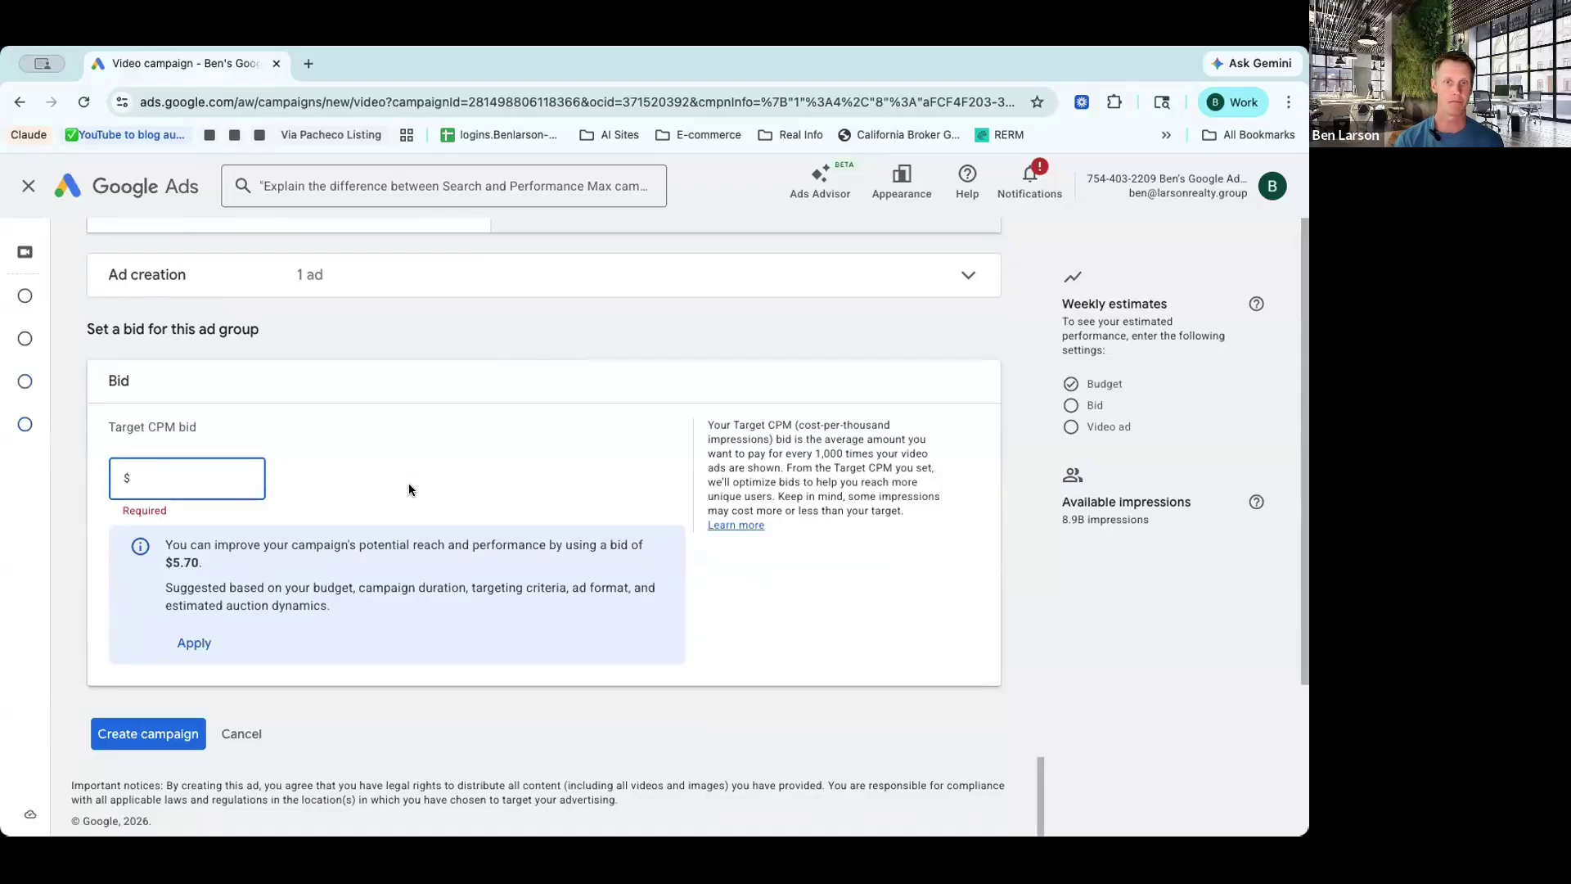
text(2)
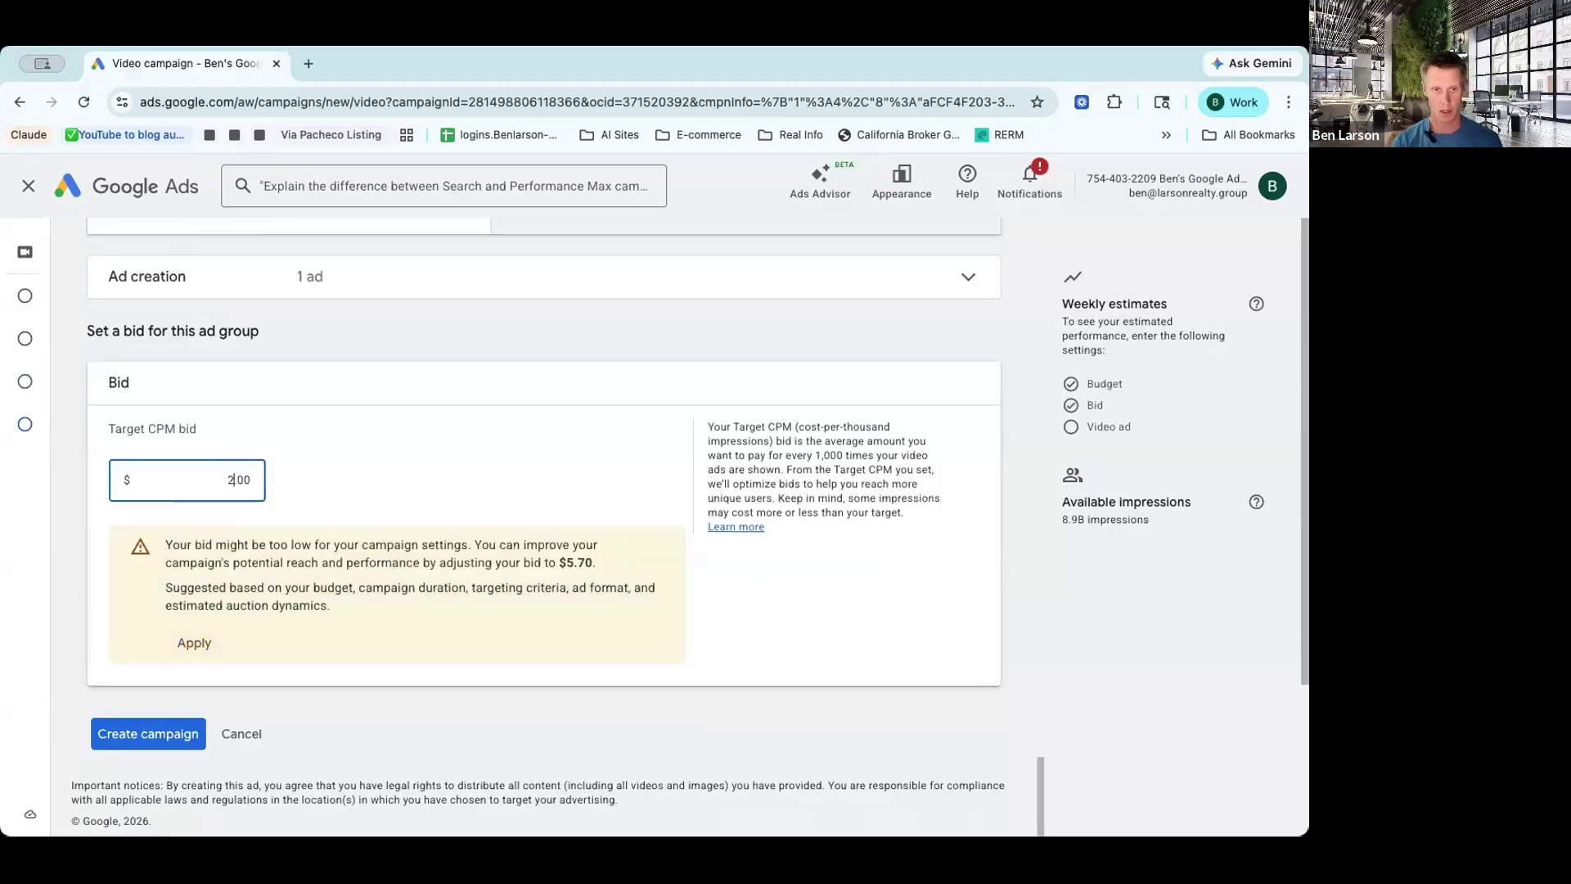